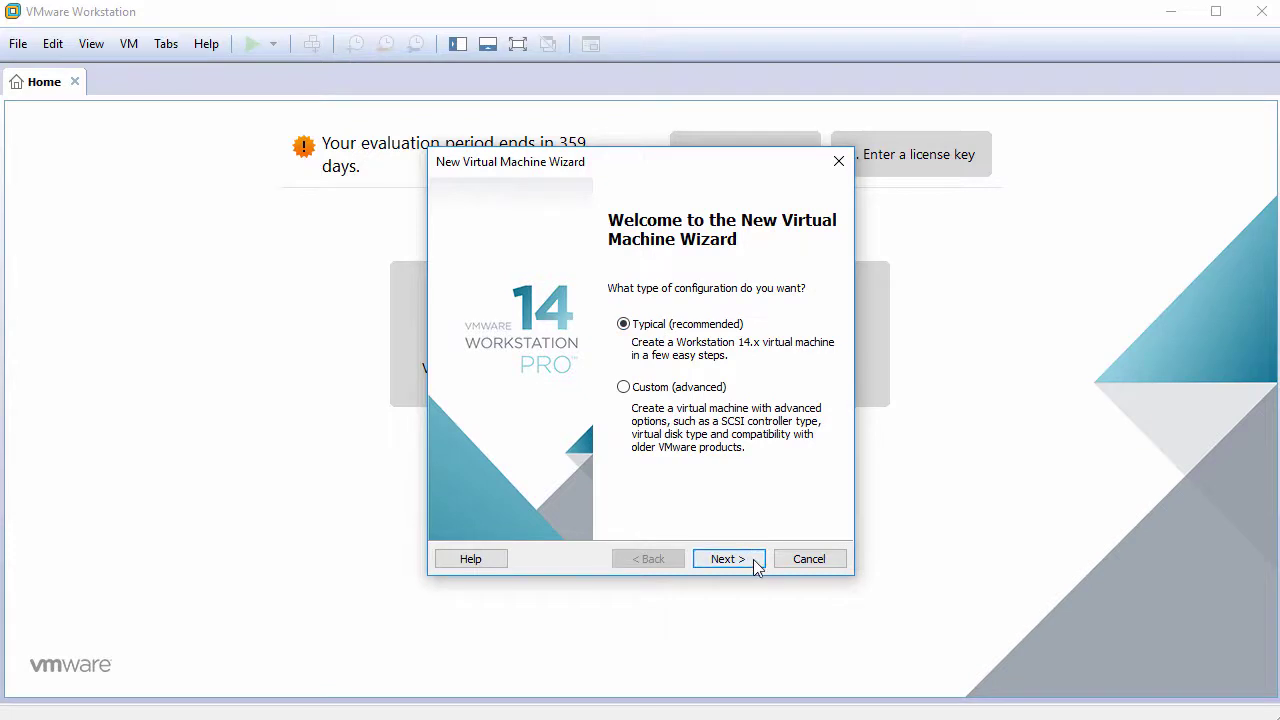
Step: Choose Typical setup and set the OS to be installed later
{"action": "left_click", "coordinate": [753, 559]}
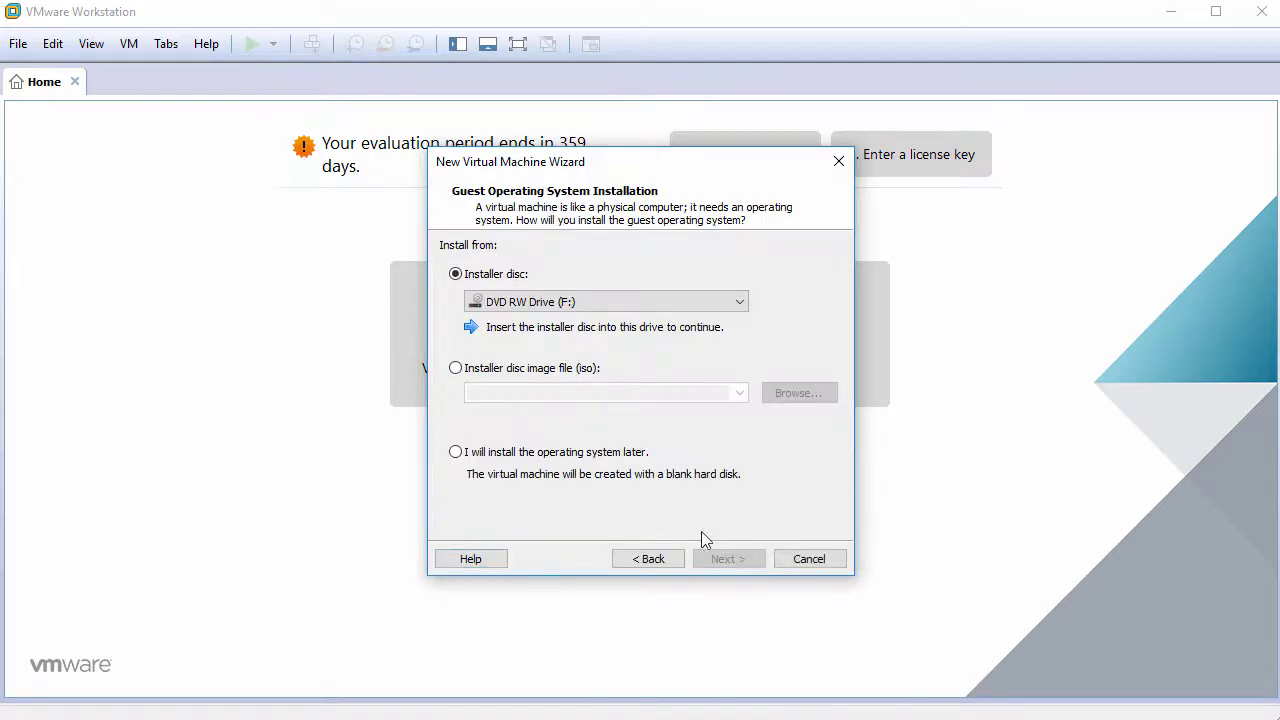
{"action": "left_click", "coordinate": [553, 457]}
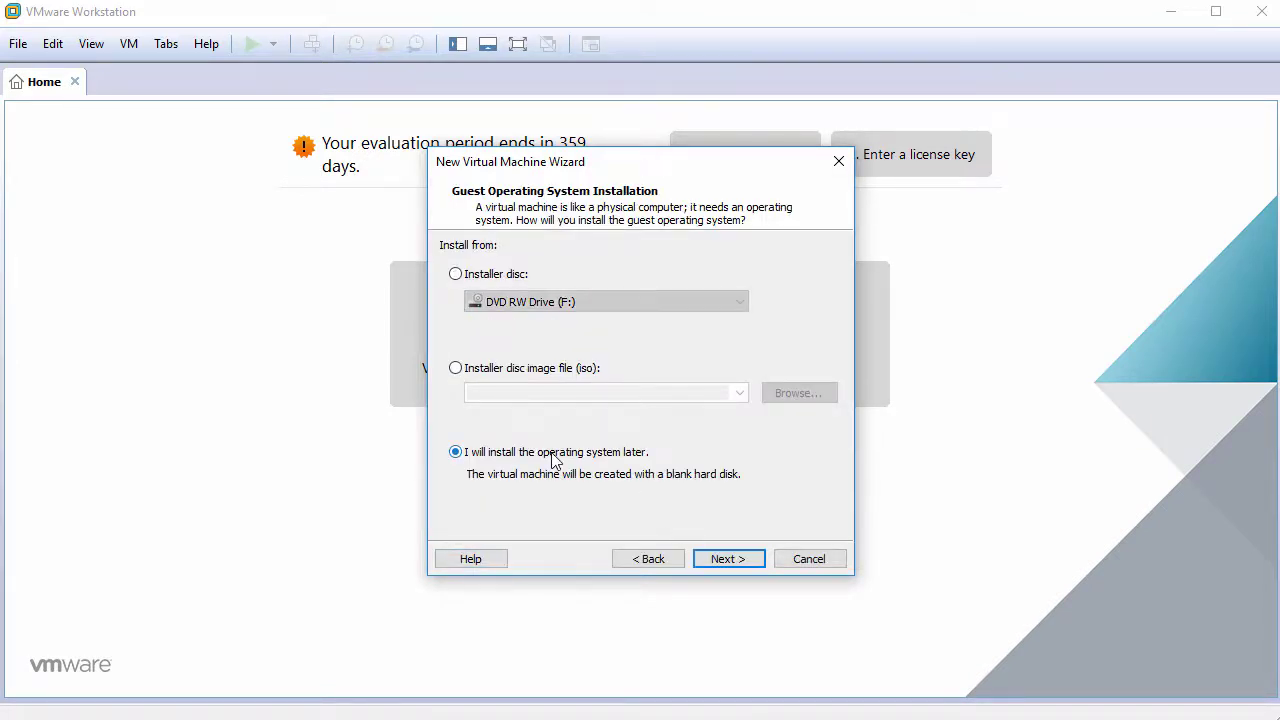
{"action": "left_click", "coordinate": [724, 563]}
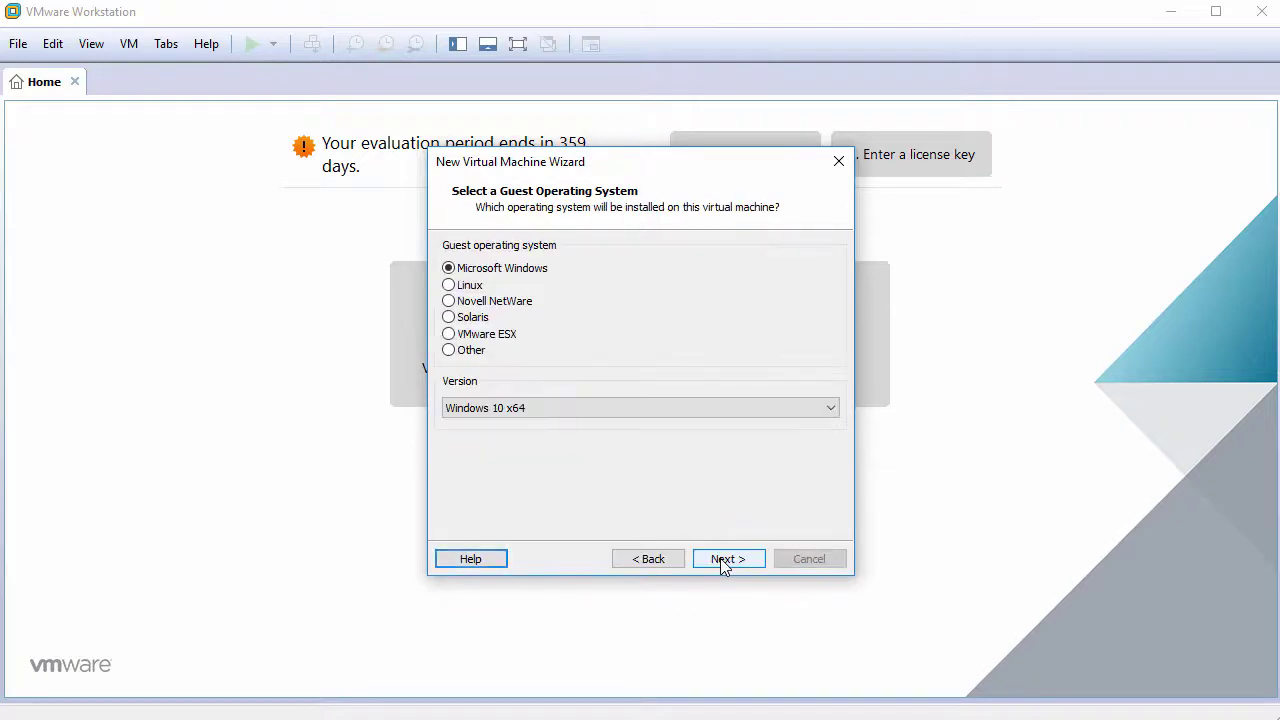
Step: Set the guest OS to Linux, Other Linux 4.x or later kernel 64-bit
{"action": "left_click", "coordinate": [482, 287]}
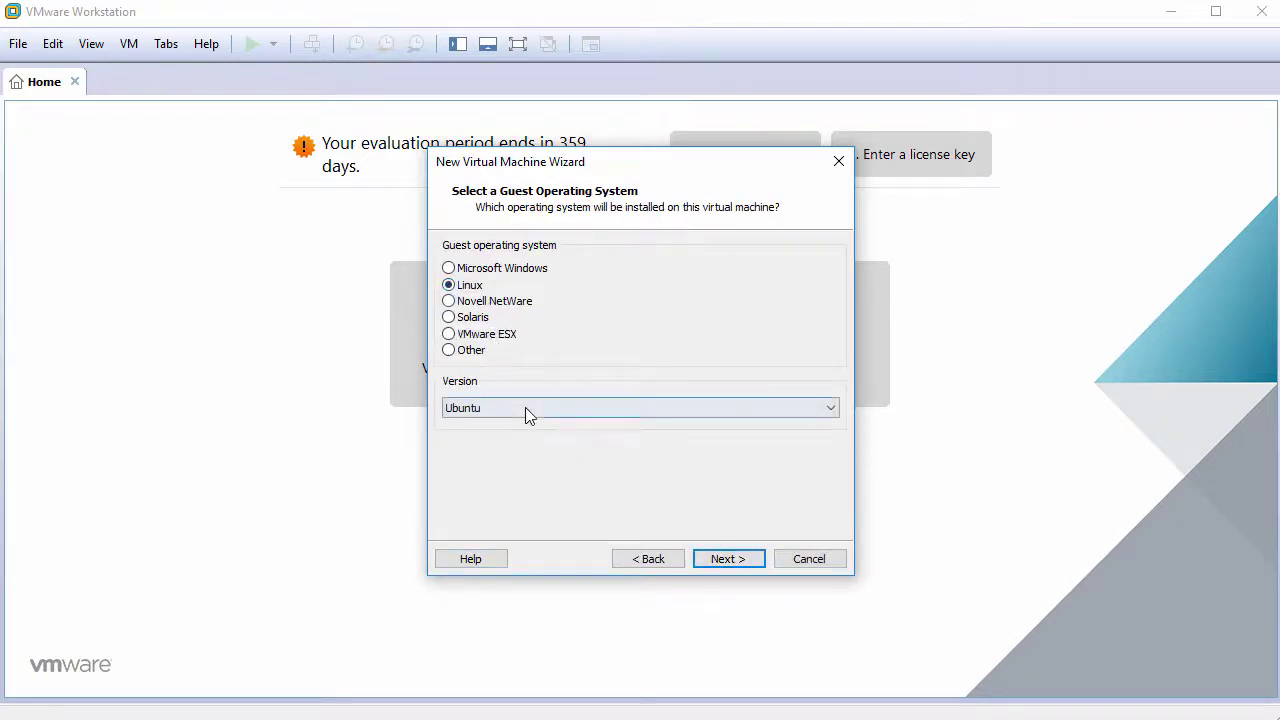
{"action": "left_click", "coordinate": [526, 409]}
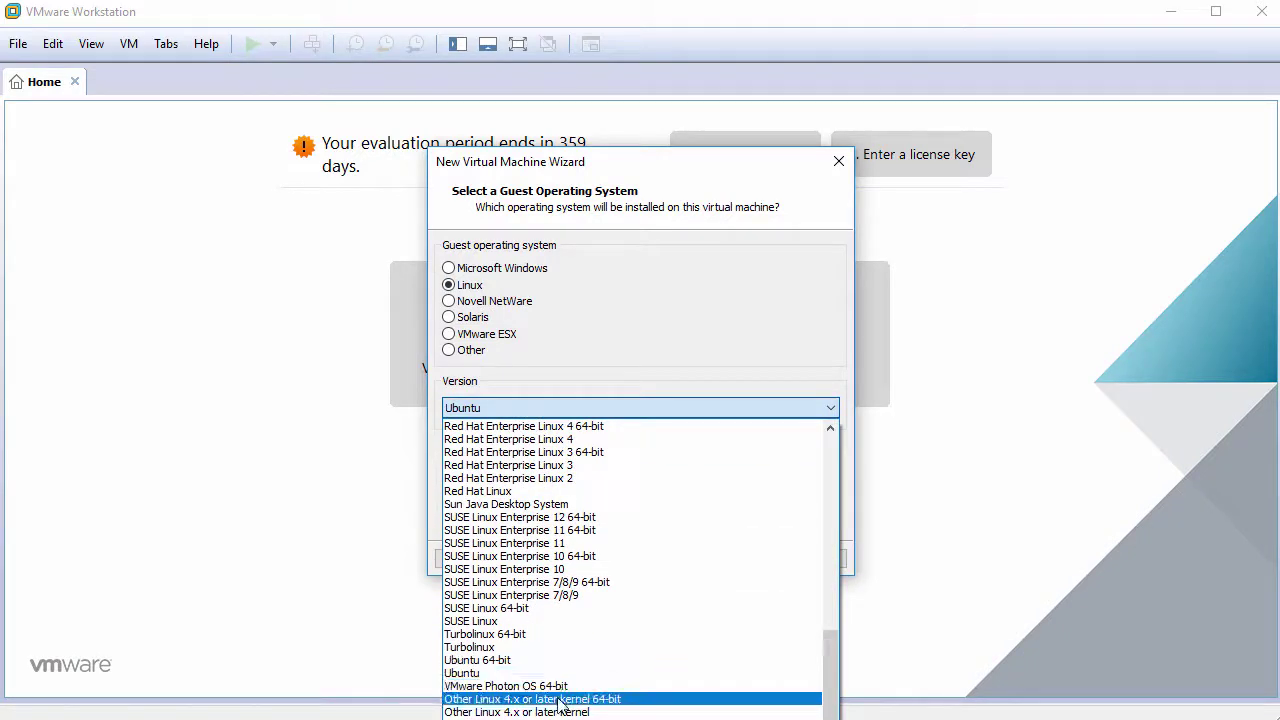
{"action": "left_click", "coordinate": [558, 699]}
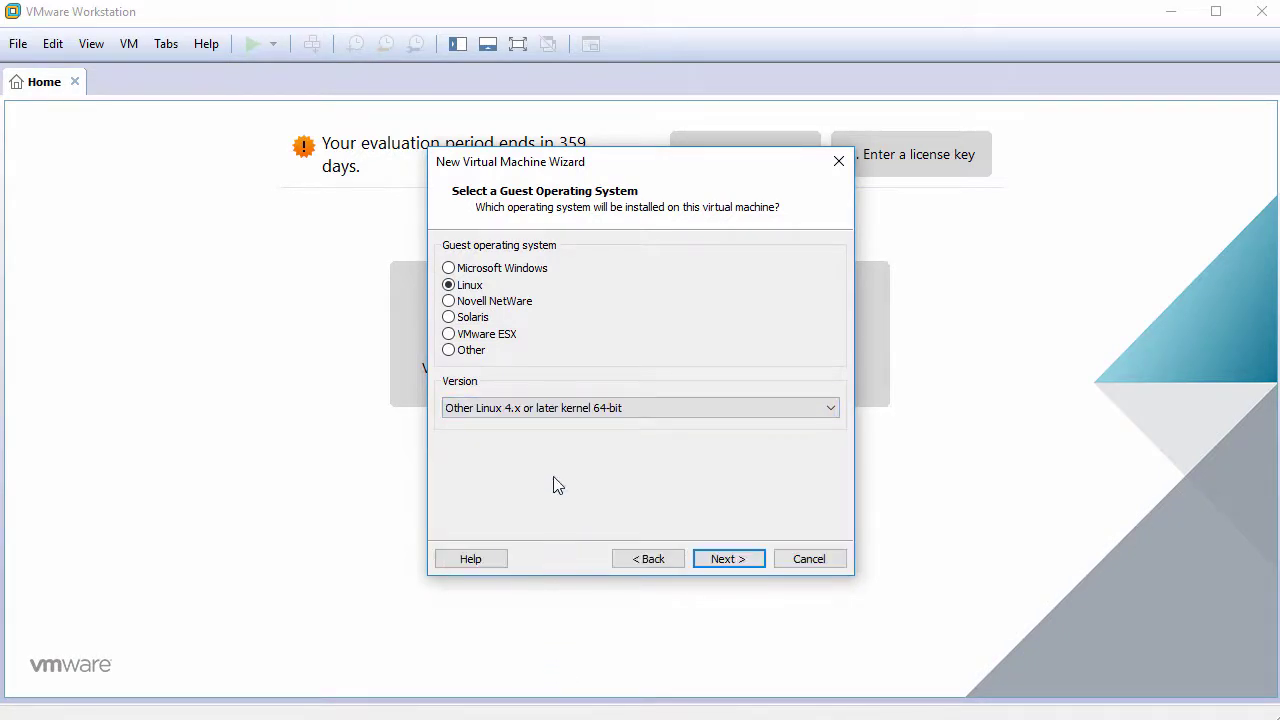
{"action": "left_click", "coordinate": [730, 561]}
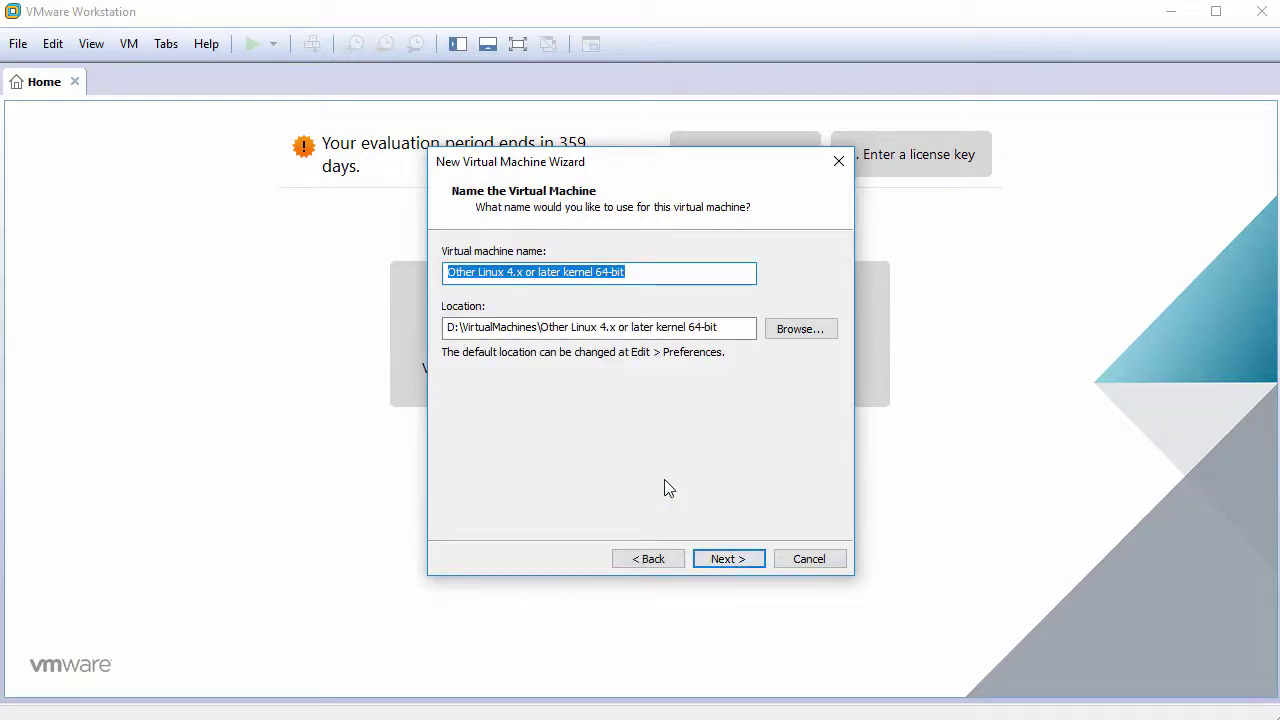
Step: Name the VM Solus3GNOME, accept the 60 GB disk, and go to hardware customization
{"action": "type", "text": "Solus3GN"}
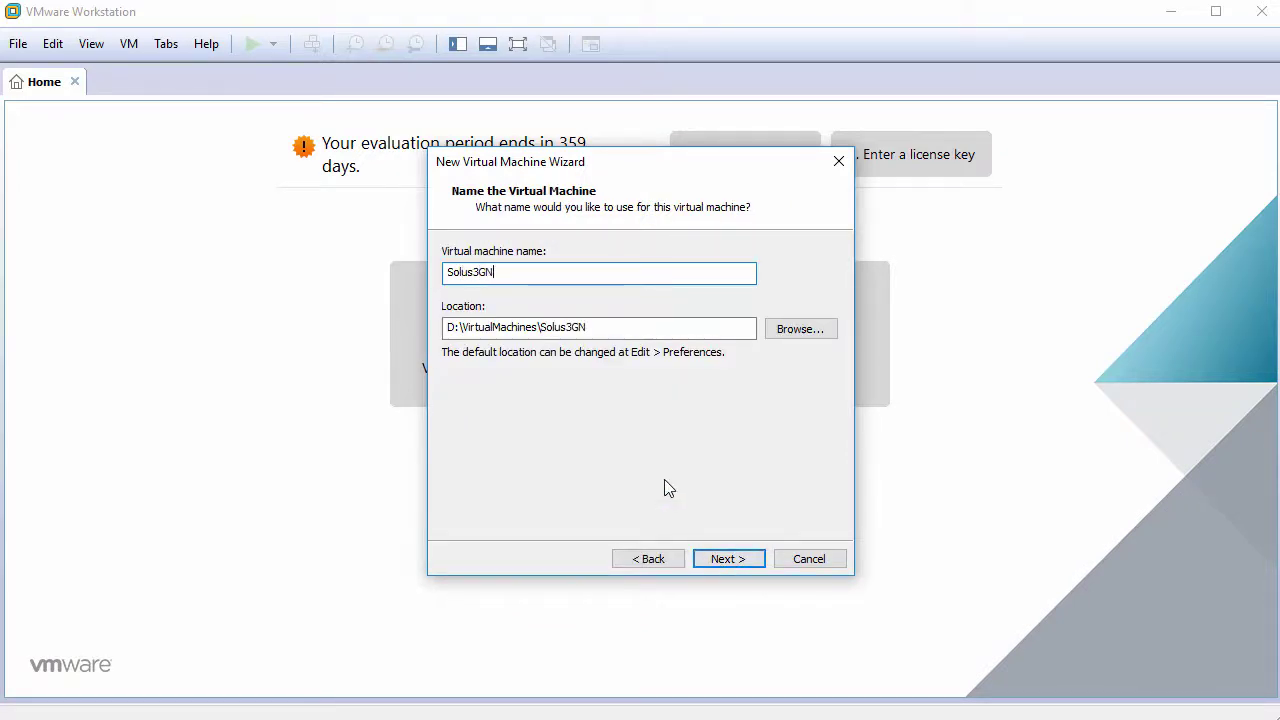
{"action": "type", "text": "OME"}
{"action": "left_click", "coordinate": [728, 559]}
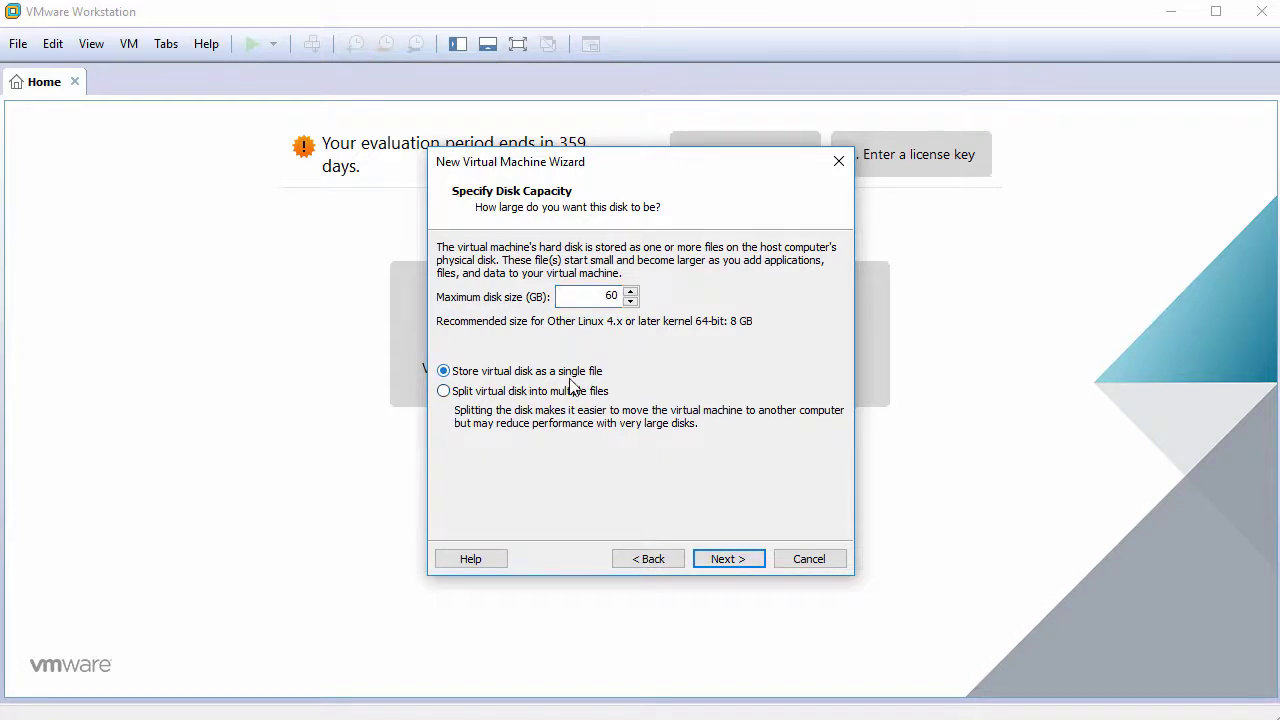
{"action": "left_click", "coordinate": [729, 560]}
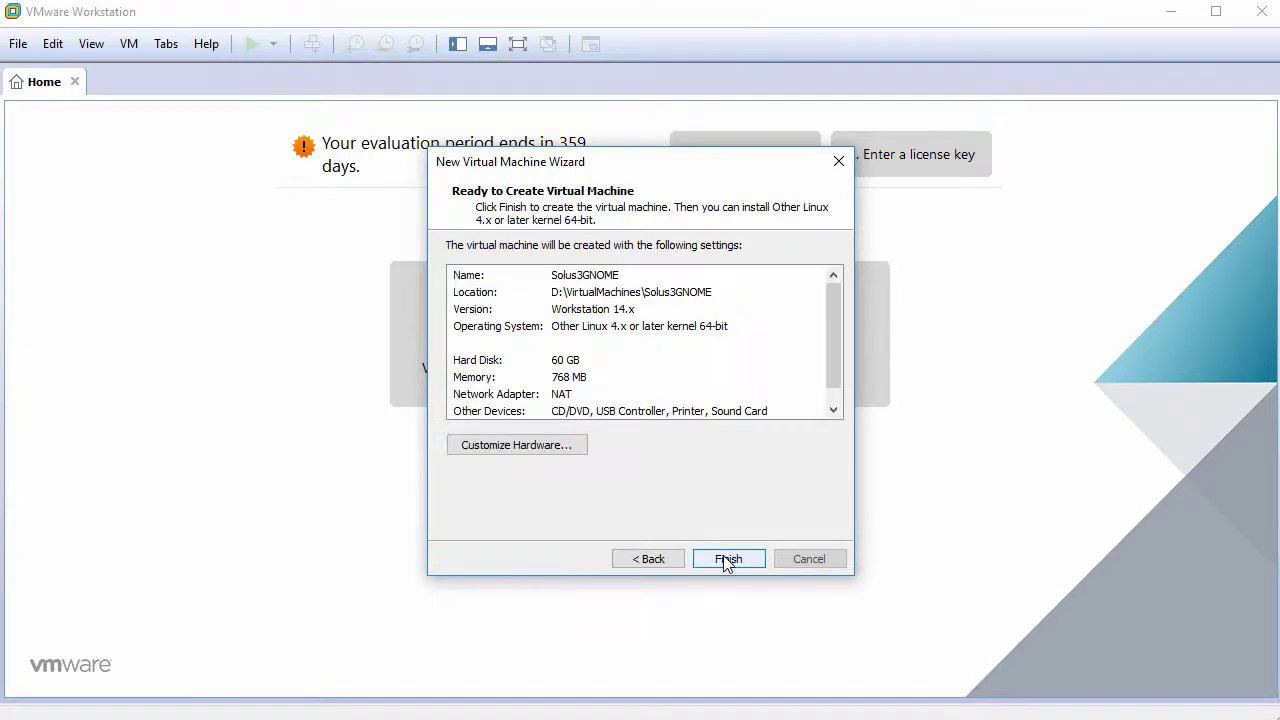
{"action": "left_click", "coordinate": [517, 445]}
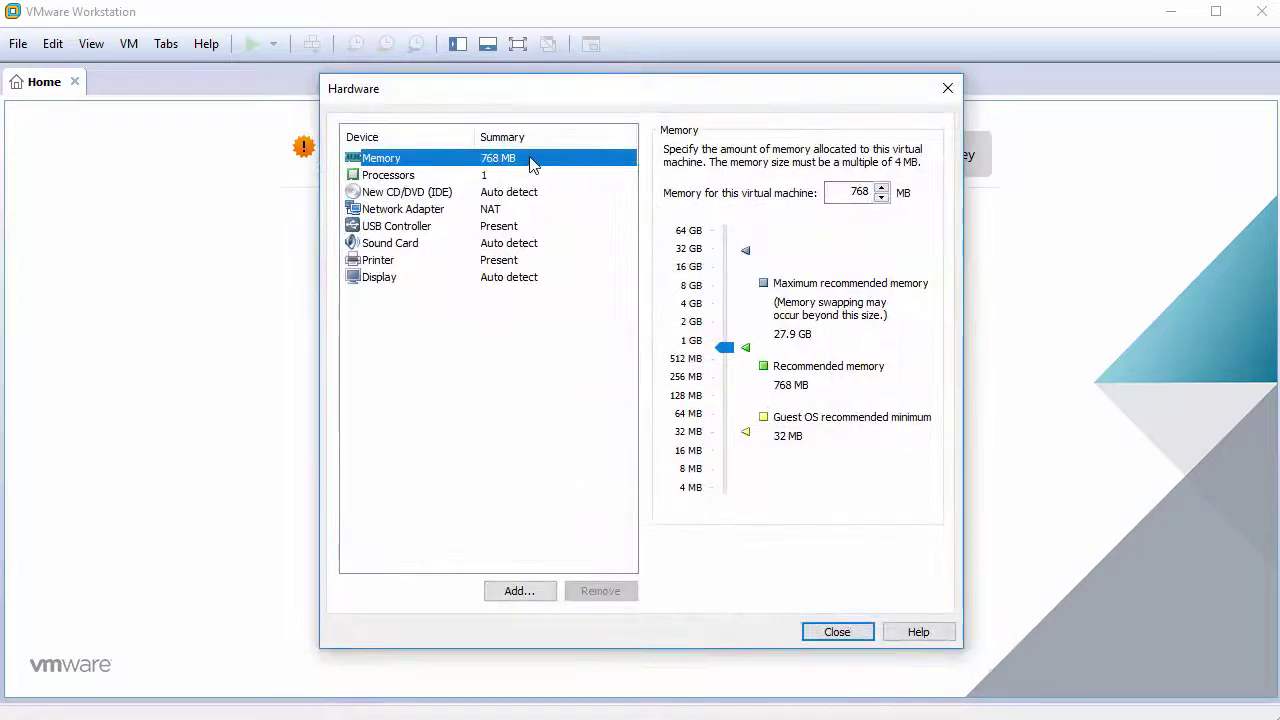
Step: Give the VM 2048 MB of memory and 2 cores per processor
{"action": "double_click", "coordinate": [868, 191]}
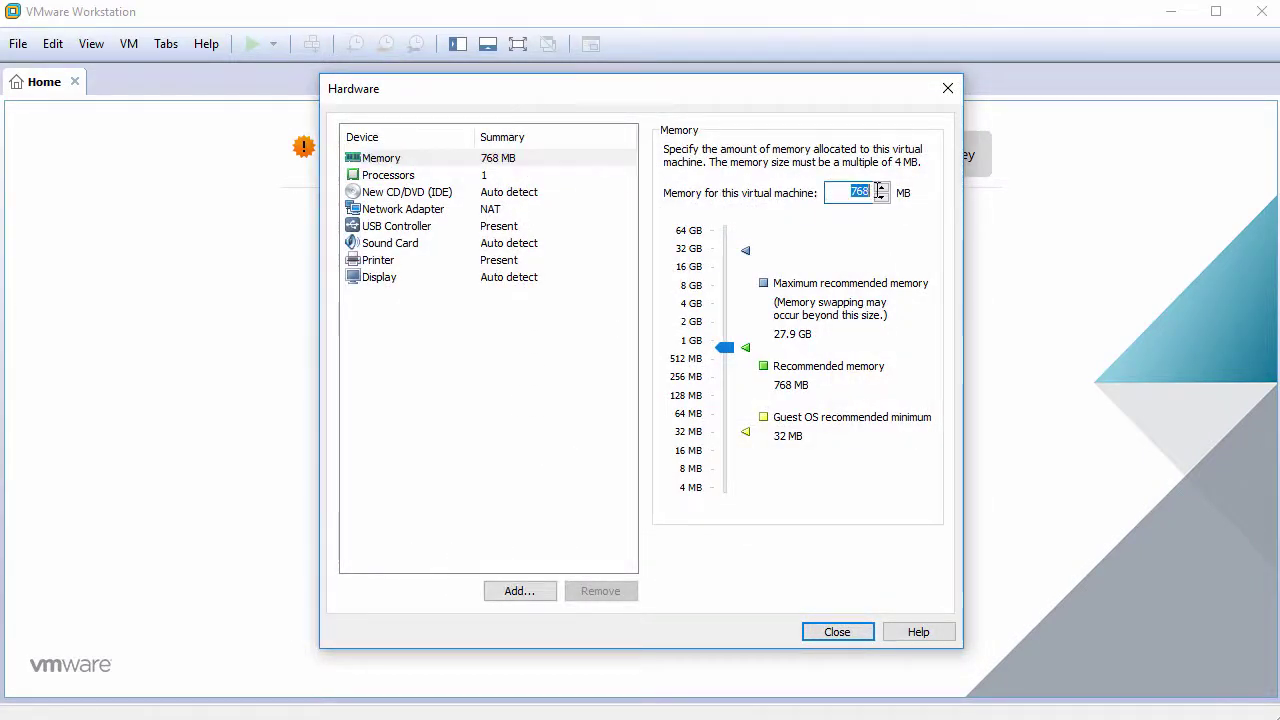
{"action": "type", "text": "2048"}
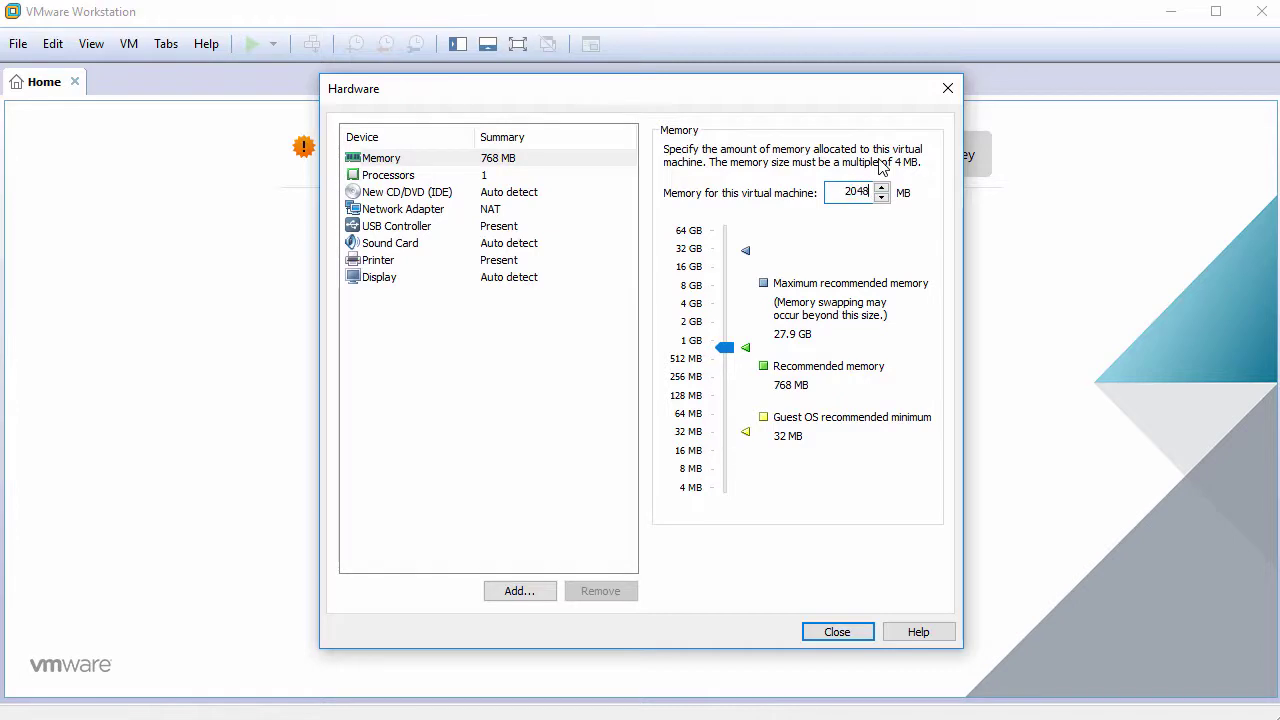
{"action": "left_click", "coordinate": [495, 178]}
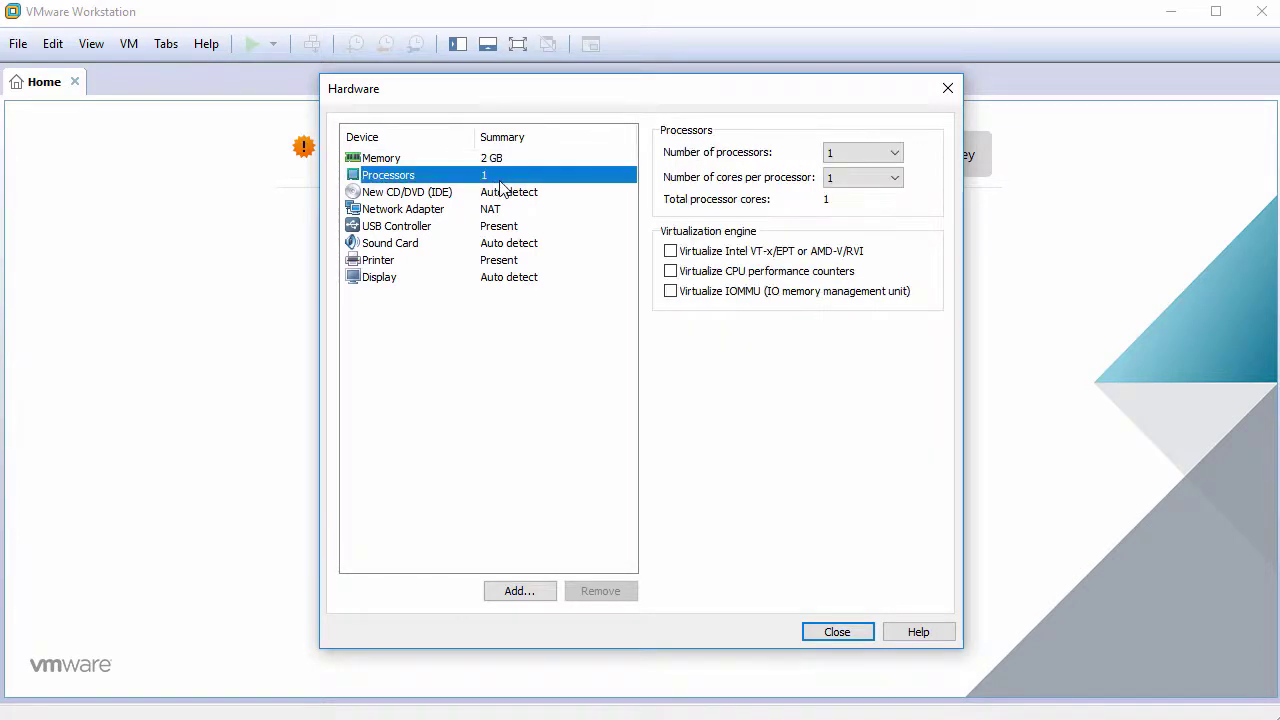
{"action": "left_click", "coordinate": [869, 185]}
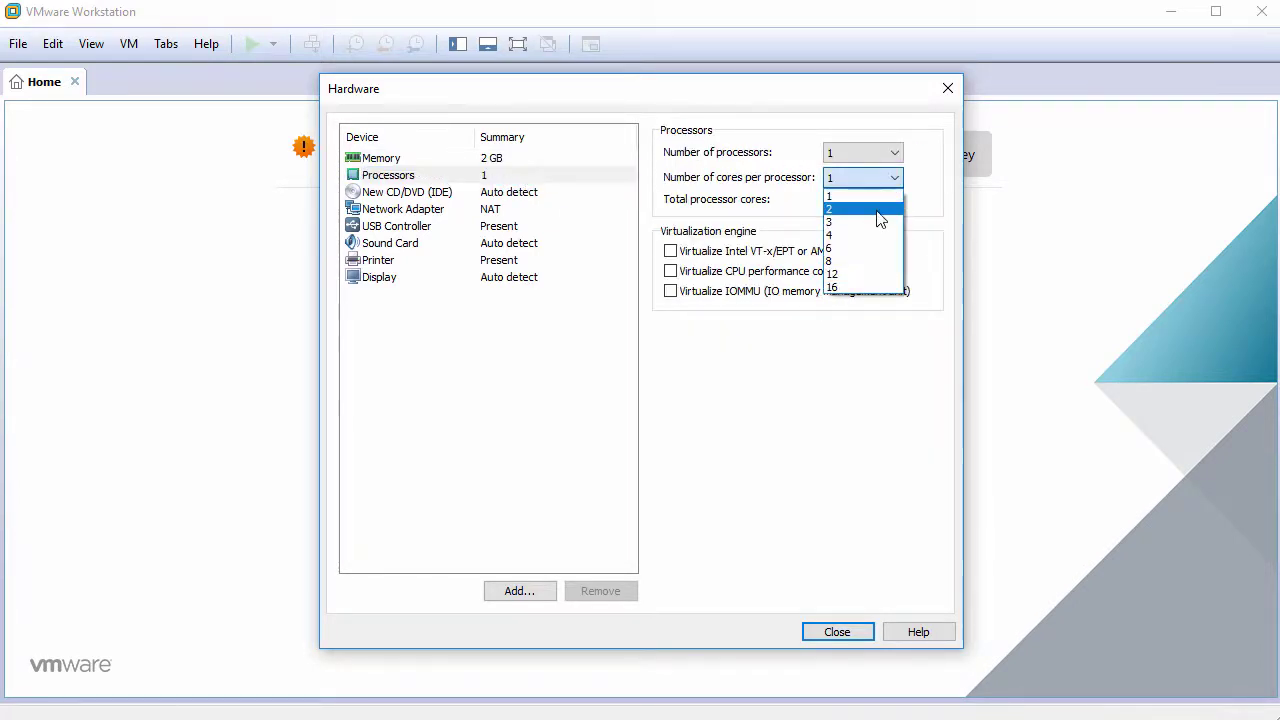
{"action": "left_click", "coordinate": [879, 217]}
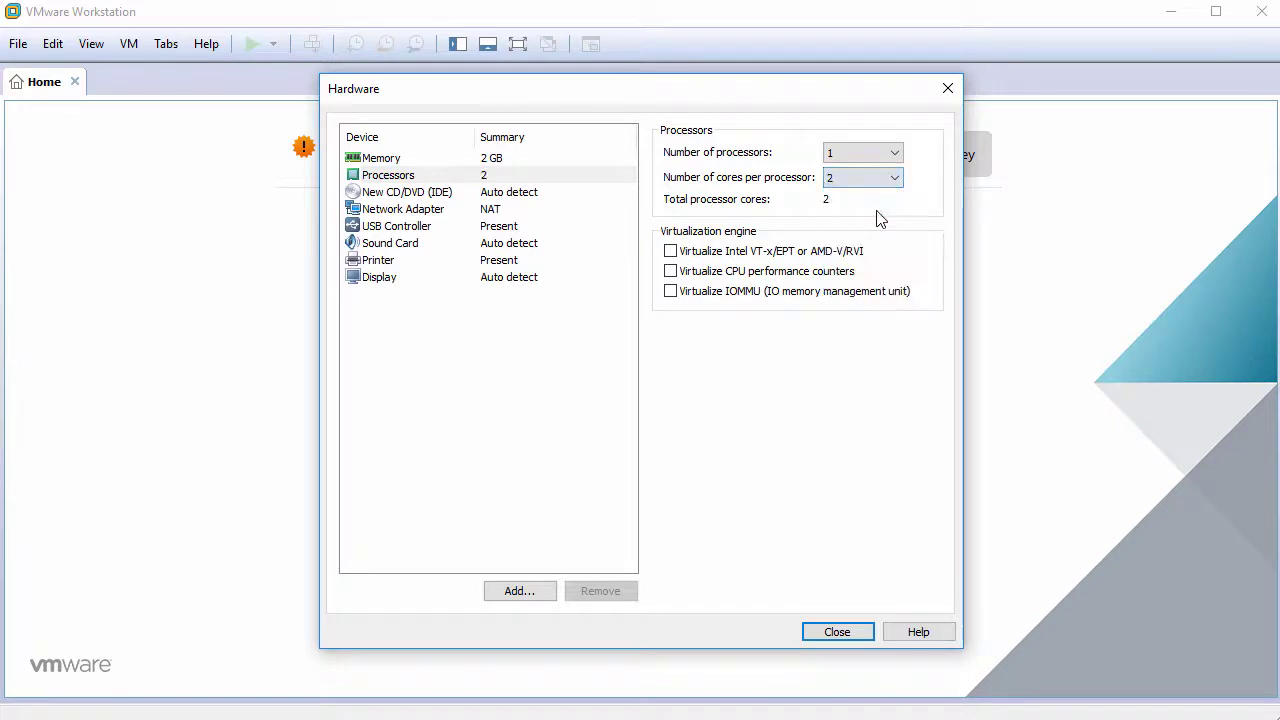
Step: Point the CD/DVD drive at the Solus-3-GNOME.iso image
{"action": "left_click", "coordinate": [529, 195]}
{"action": "left_click", "coordinate": [707, 274]}
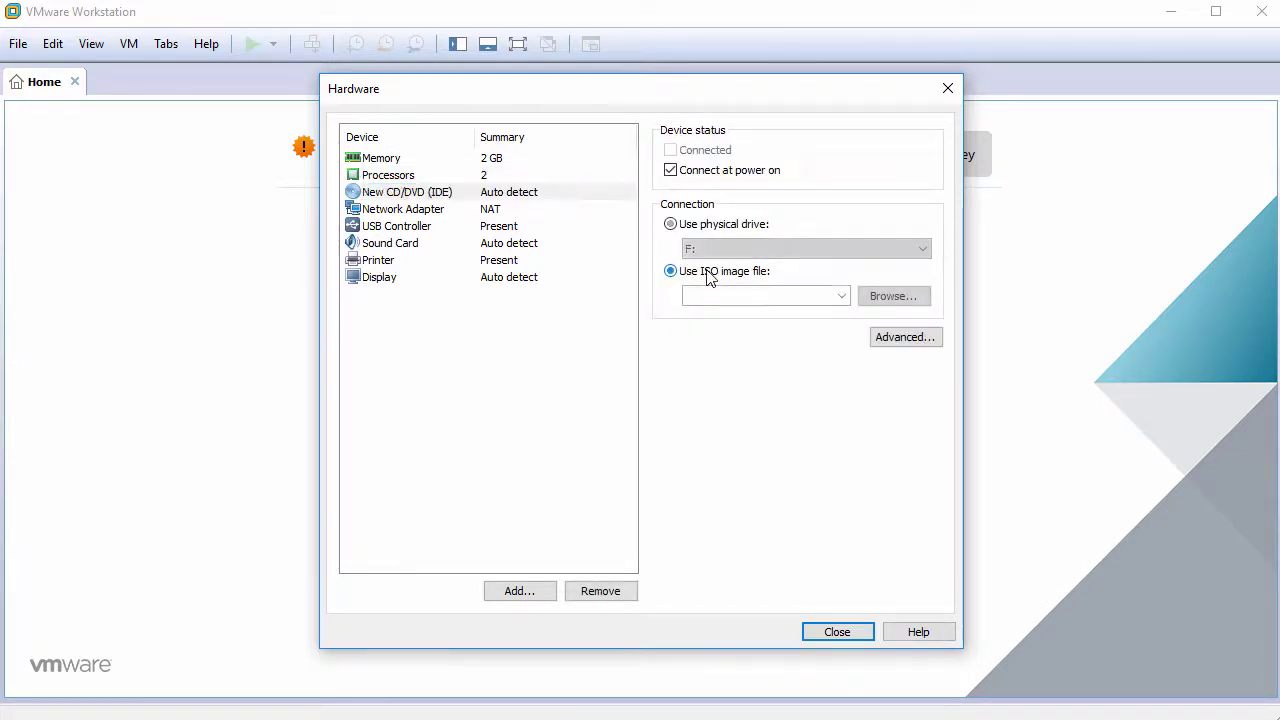
{"action": "left_click", "coordinate": [895, 297]}
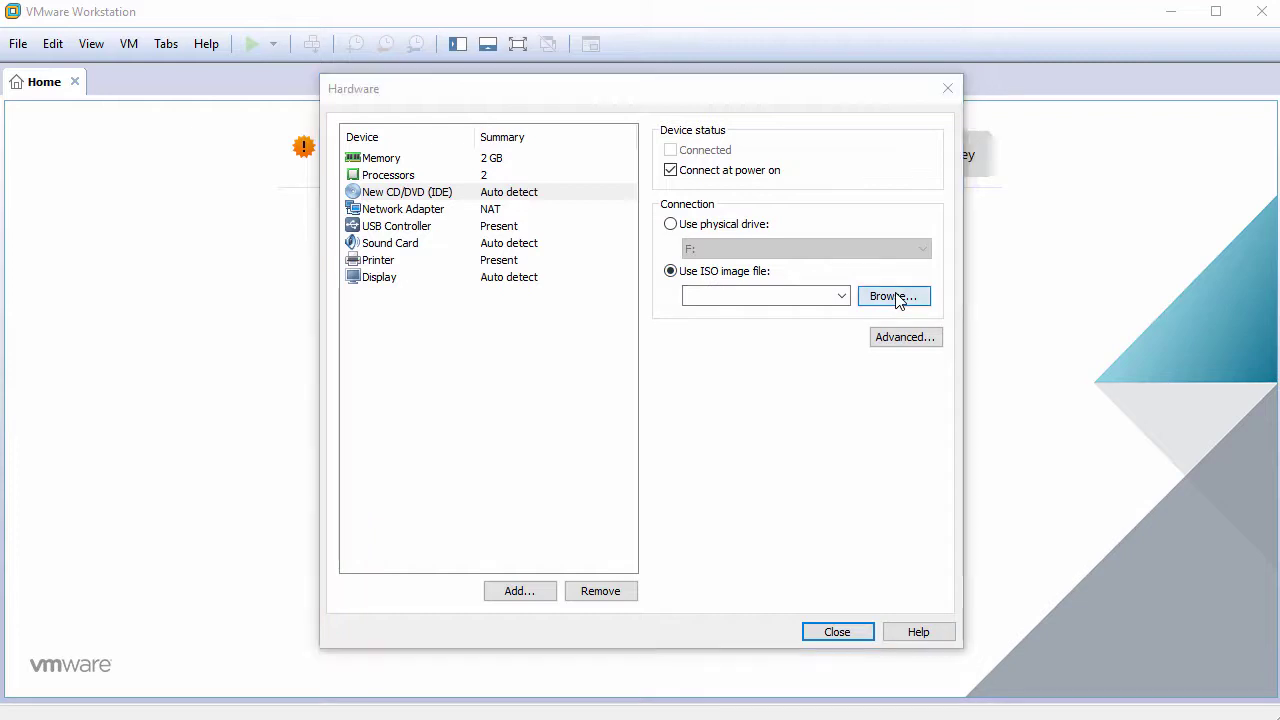
{"action": "left_click", "coordinate": [519, 246]}
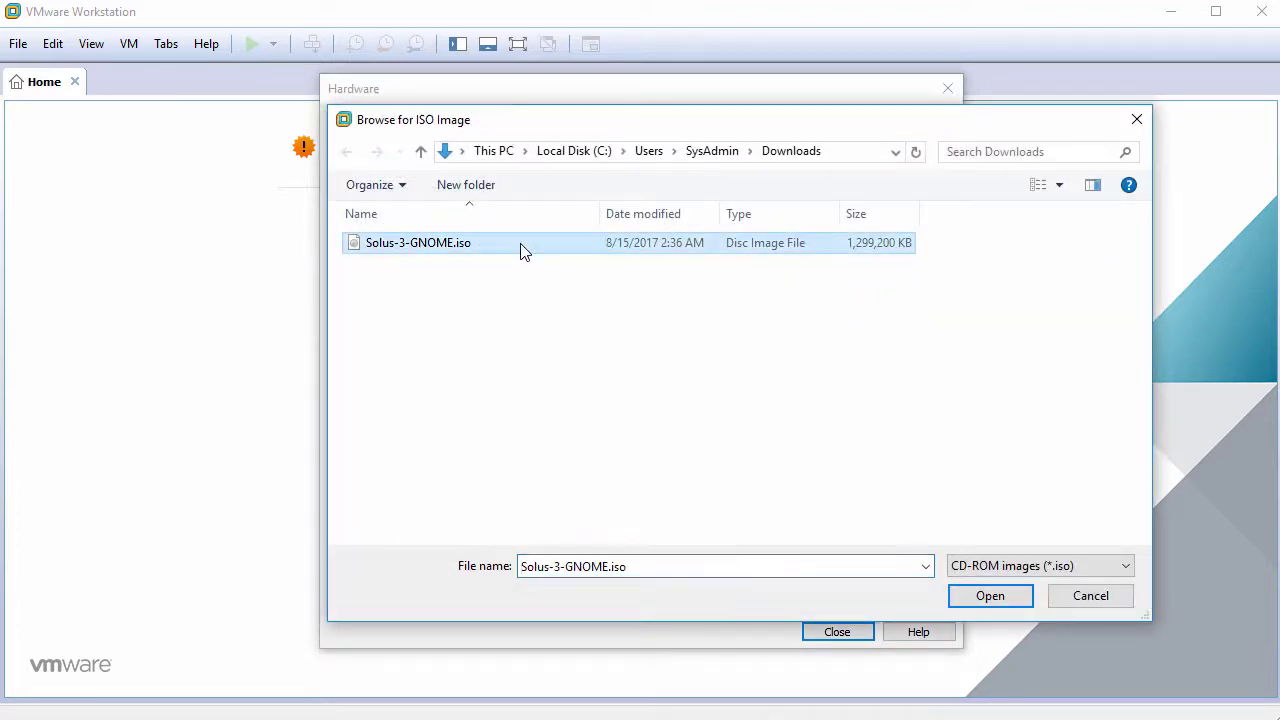
{"action": "left_click", "coordinate": [1011, 597]}
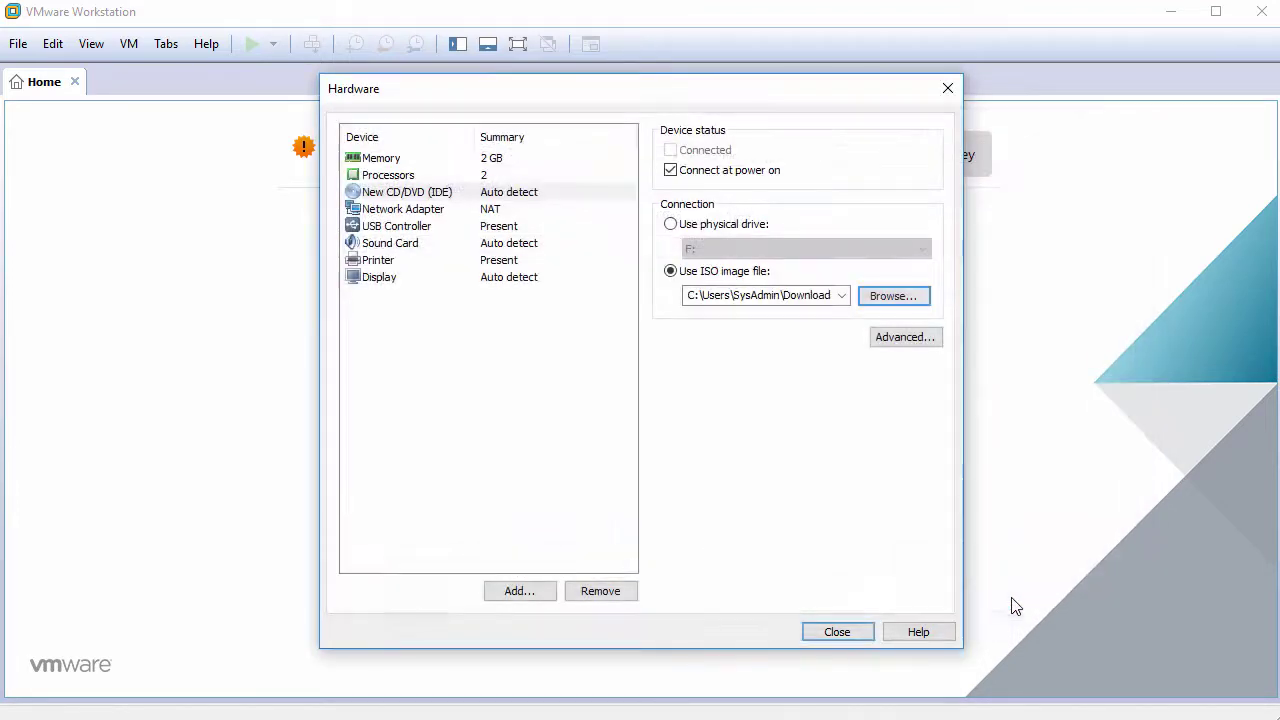
Step: Remove the USB Controller, Sound Card and Printer, then finish creating the VM
{"action": "left_click", "coordinate": [418, 229]}
{"action": "left_click", "coordinate": [599, 592]}
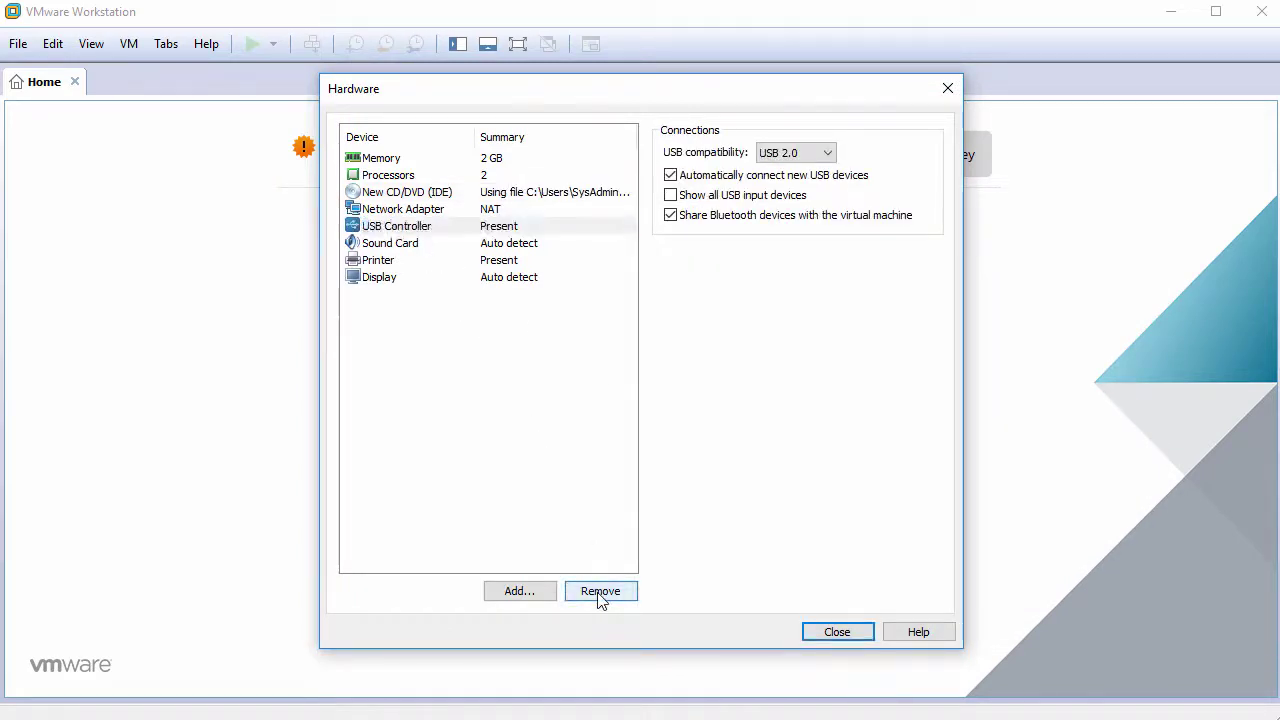
{"action": "left_click", "coordinate": [600, 594]}
{"action": "left_click", "coordinate": [600, 592]}
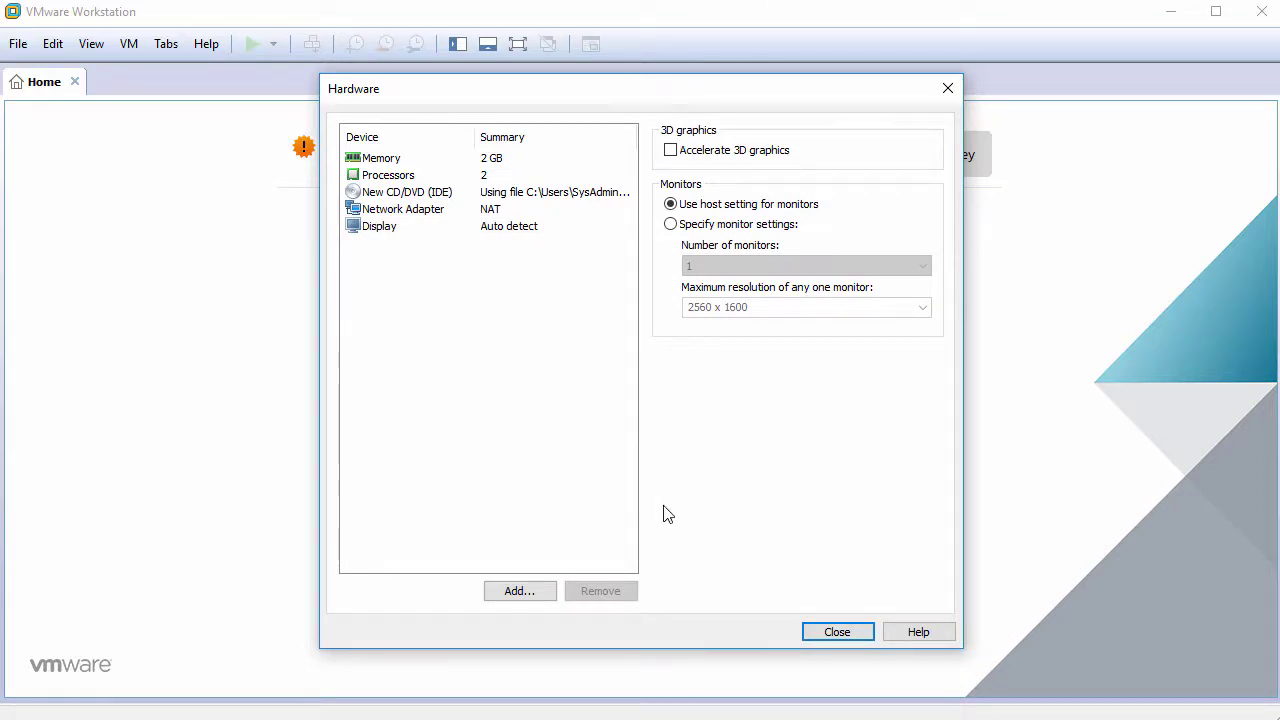
{"action": "left_click", "coordinate": [839, 630]}
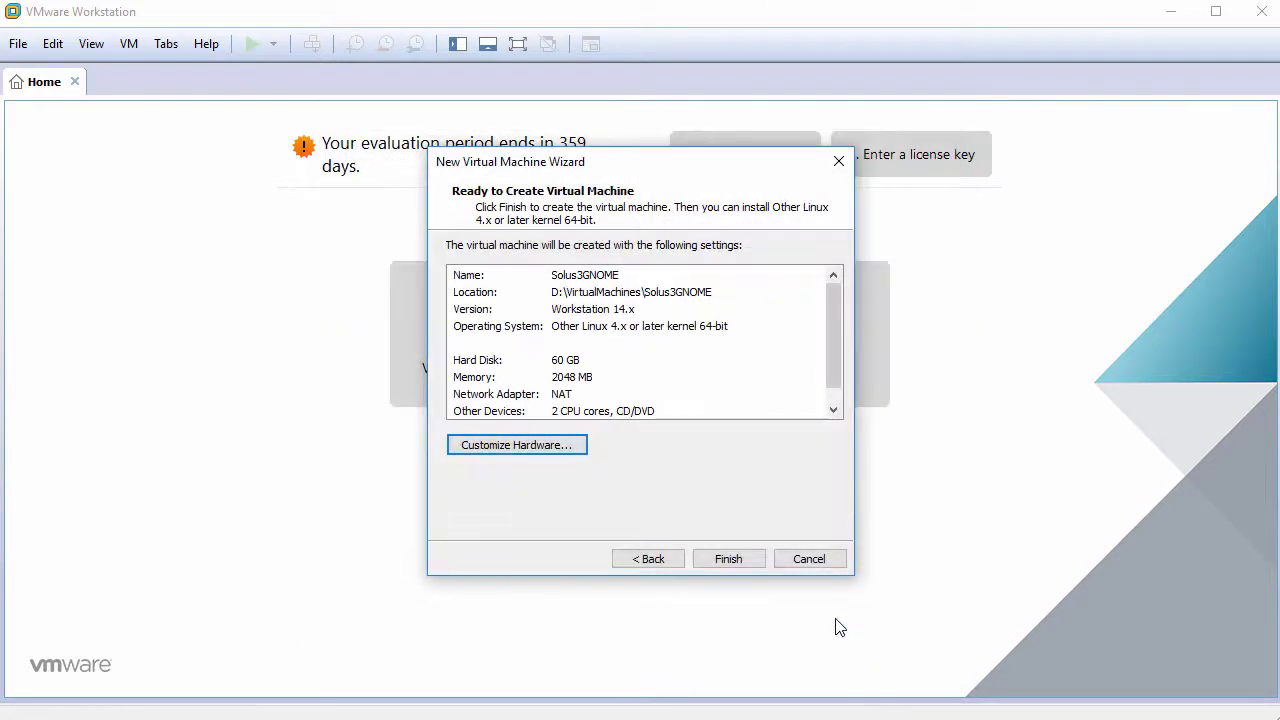
{"action": "left_click", "coordinate": [740, 558]}
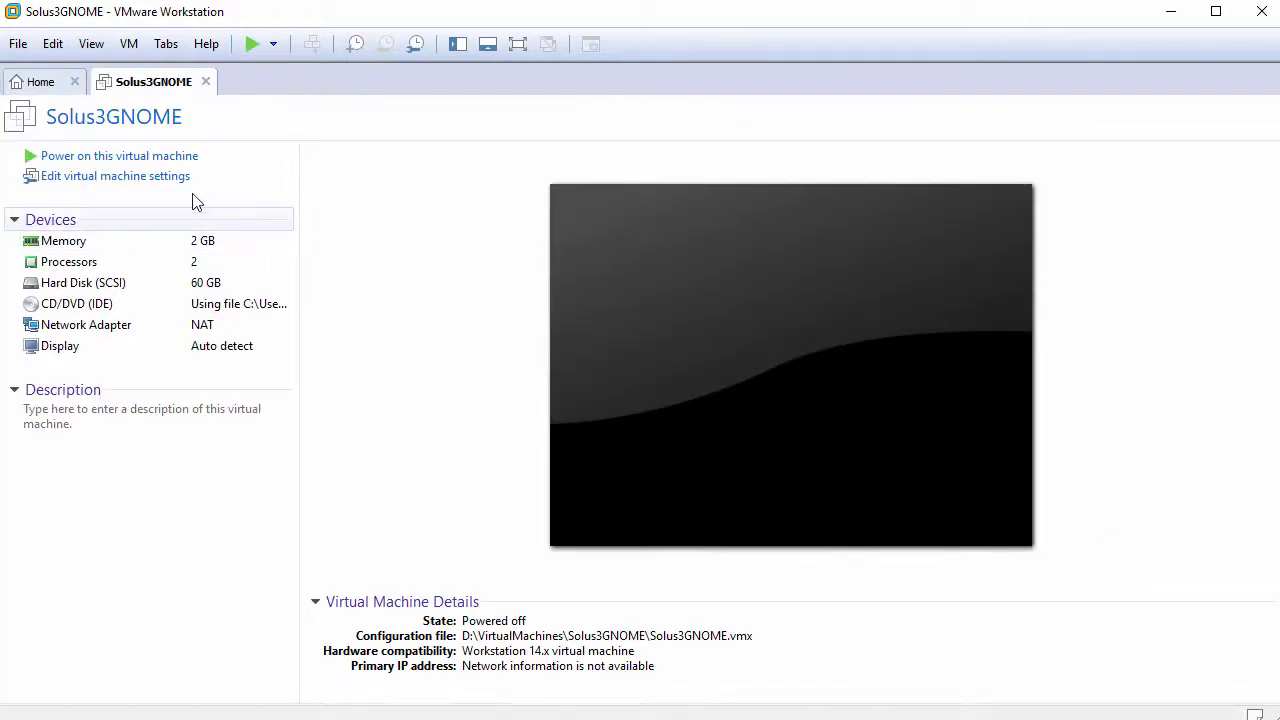
Step: Power on Solus3GNOME, stop autoboot at the Solus menu, and boot the live system
{"action": "left_click", "coordinate": [152, 157]}
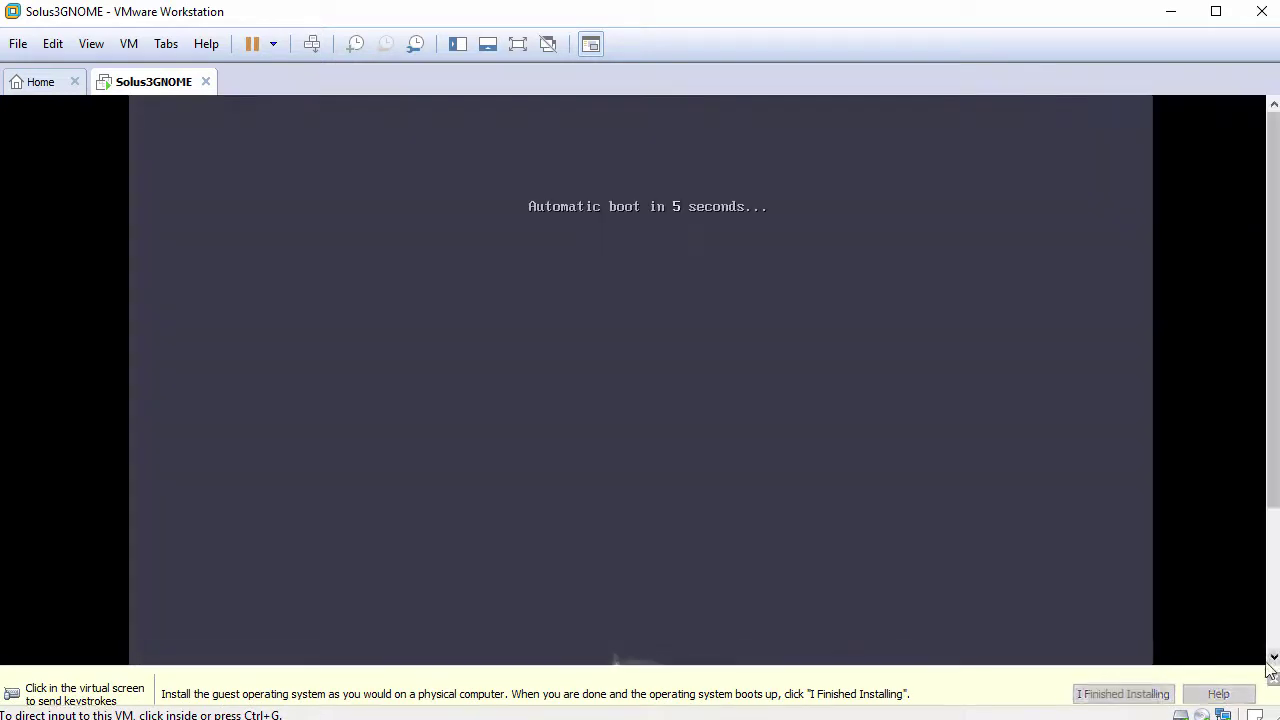
{"action": "left_click", "coordinate": [1273, 663]}
{"action": "left_click", "coordinate": [753, 472]}
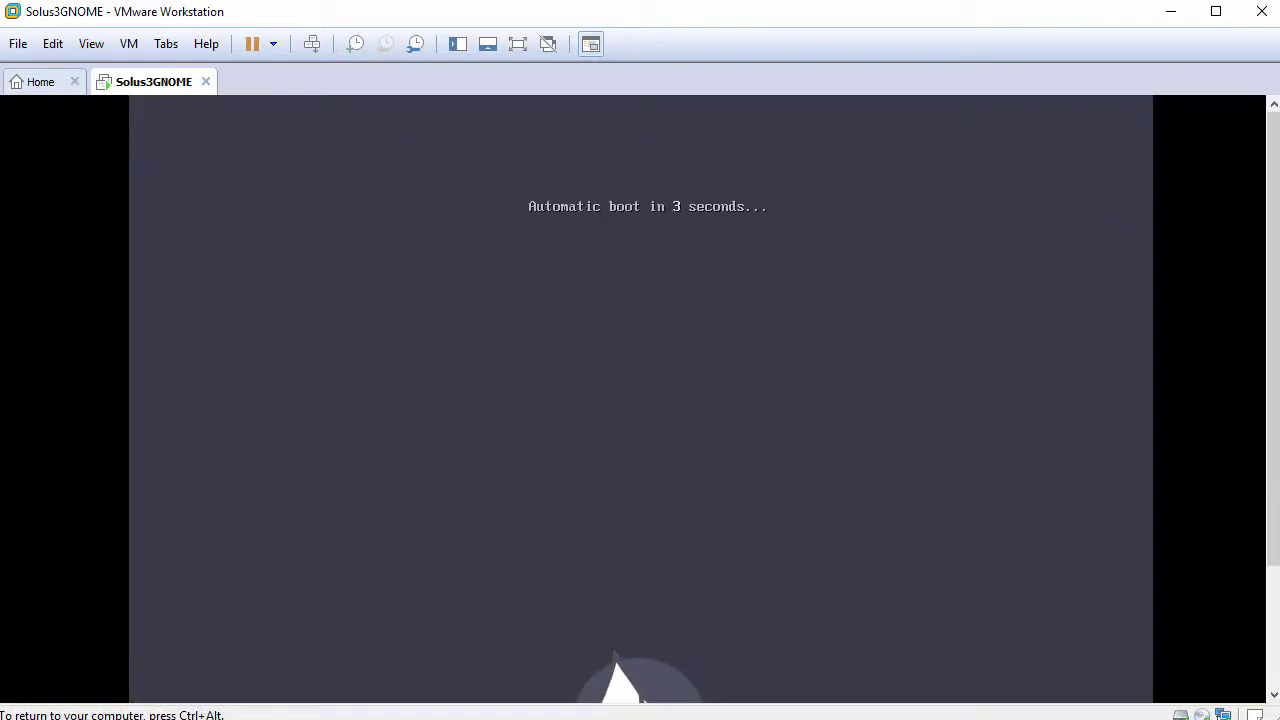
{"action": "key", "text": "Escape"}
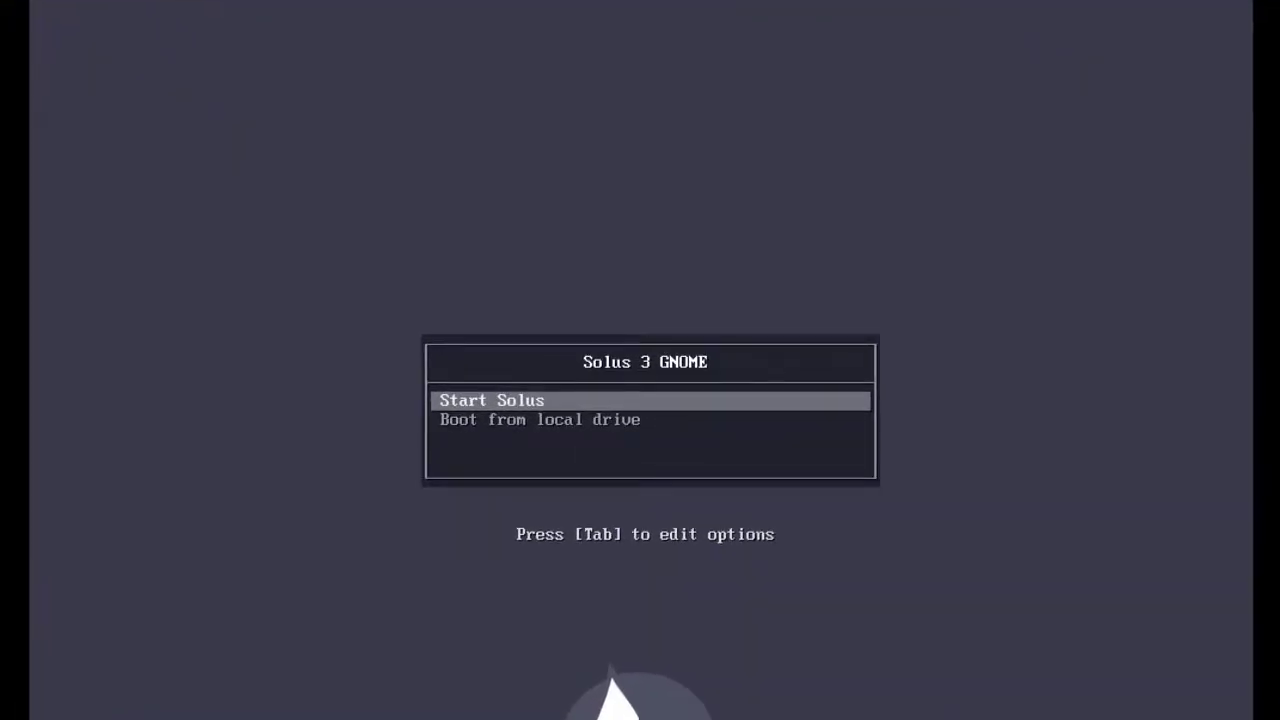
{"action": "key", "text": "Return"}
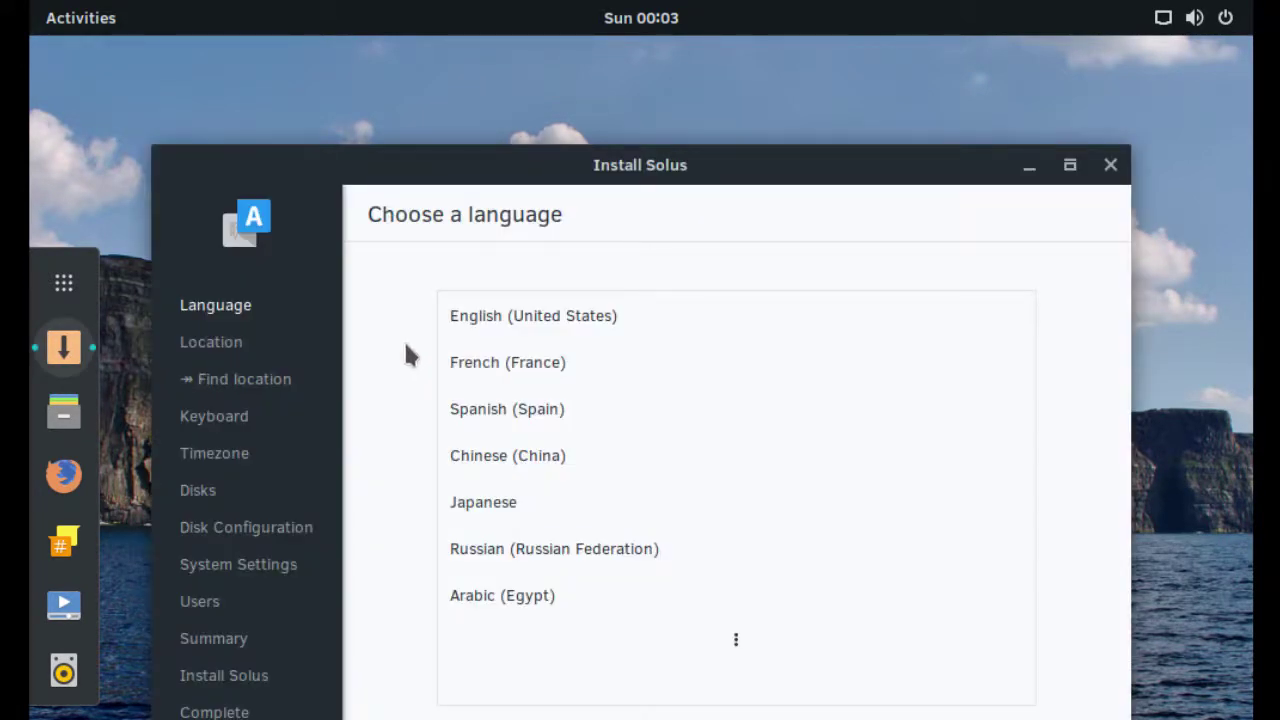
Step: Choose English (United States), keep the English (US) keyboard, and set New York timezone
{"action": "left_click_drag", "start_coordinate": [631, 163], "coordinate": [623, 34]}
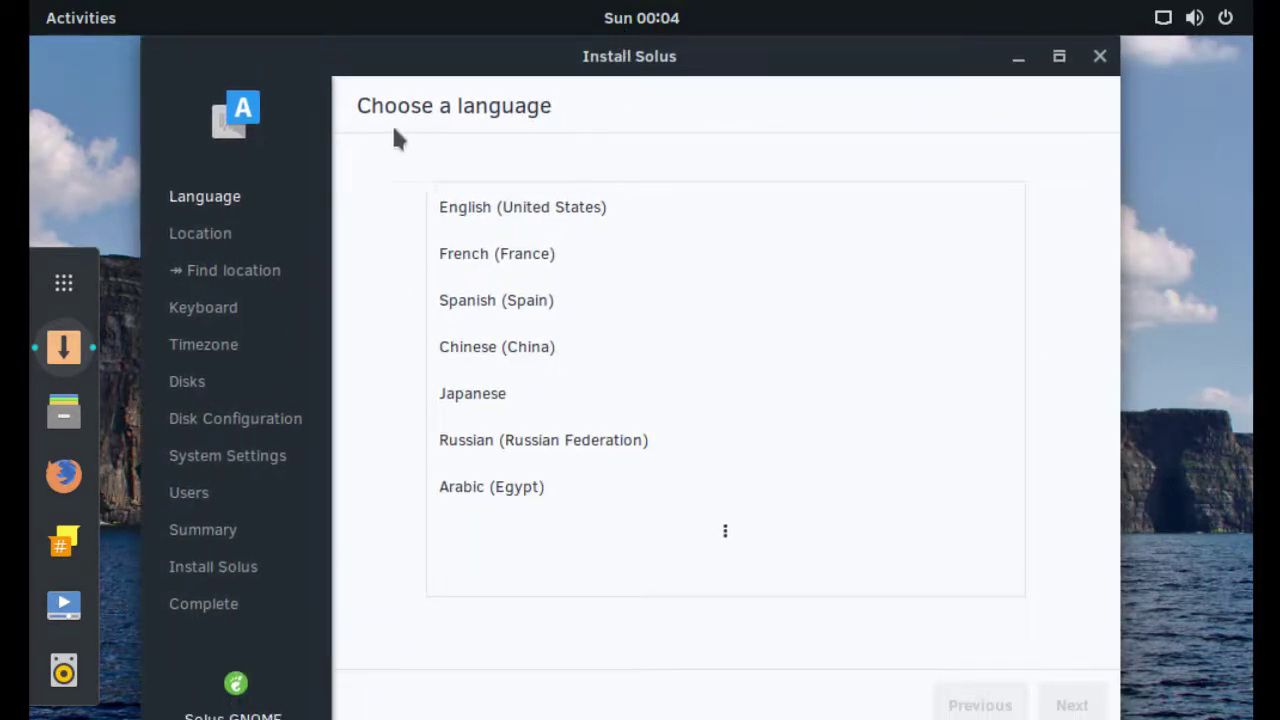
{"action": "left_click", "coordinate": [560, 207]}
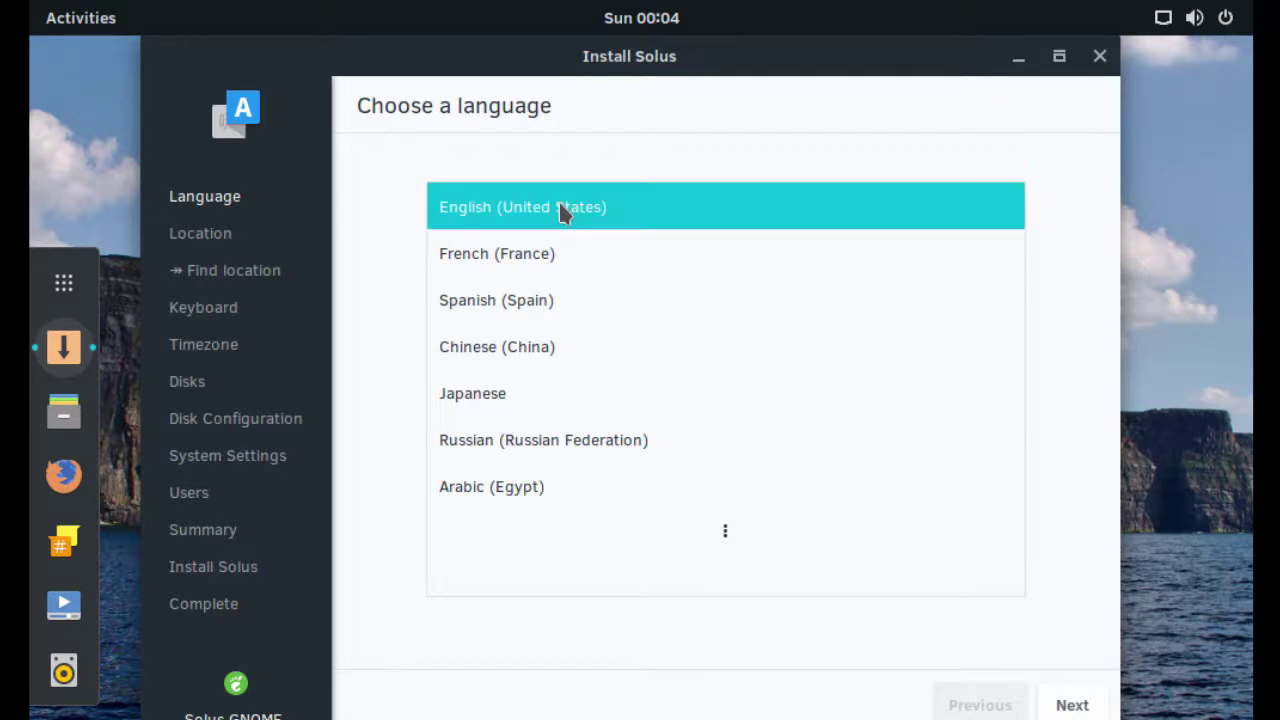
{"action": "left_click", "coordinate": [1072, 705]}
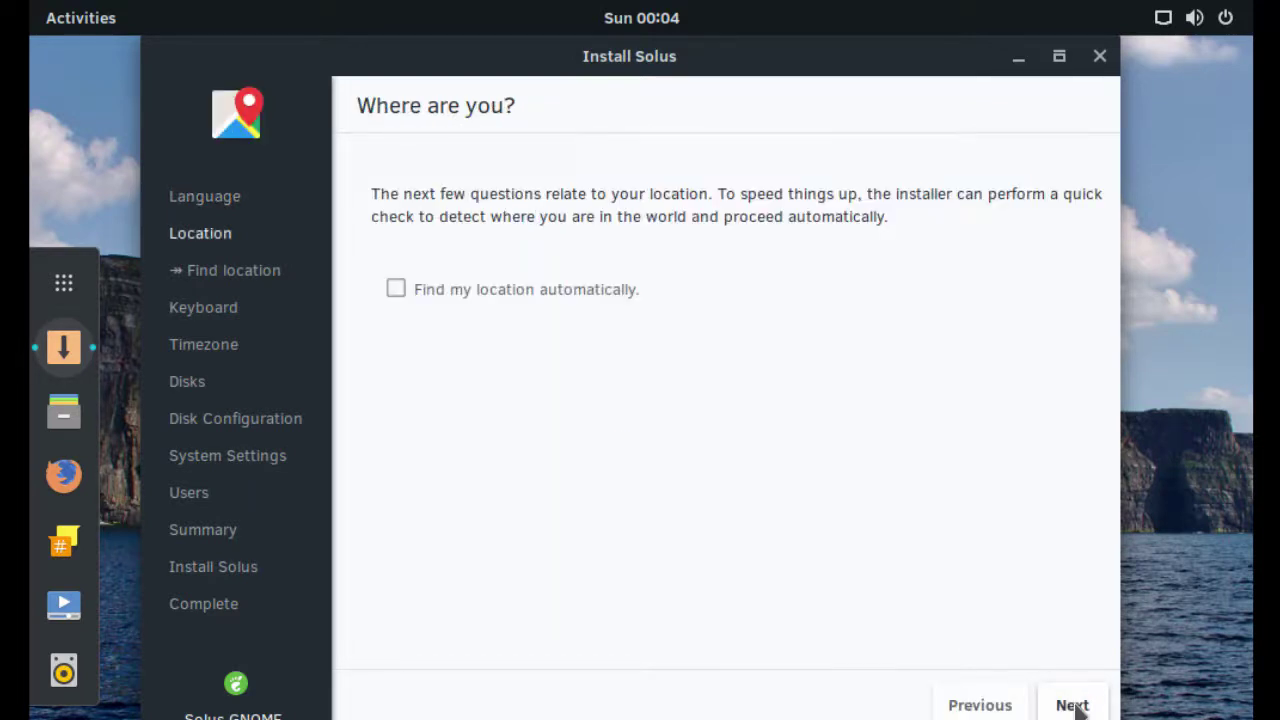
{"action": "left_click", "coordinate": [1072, 705]}
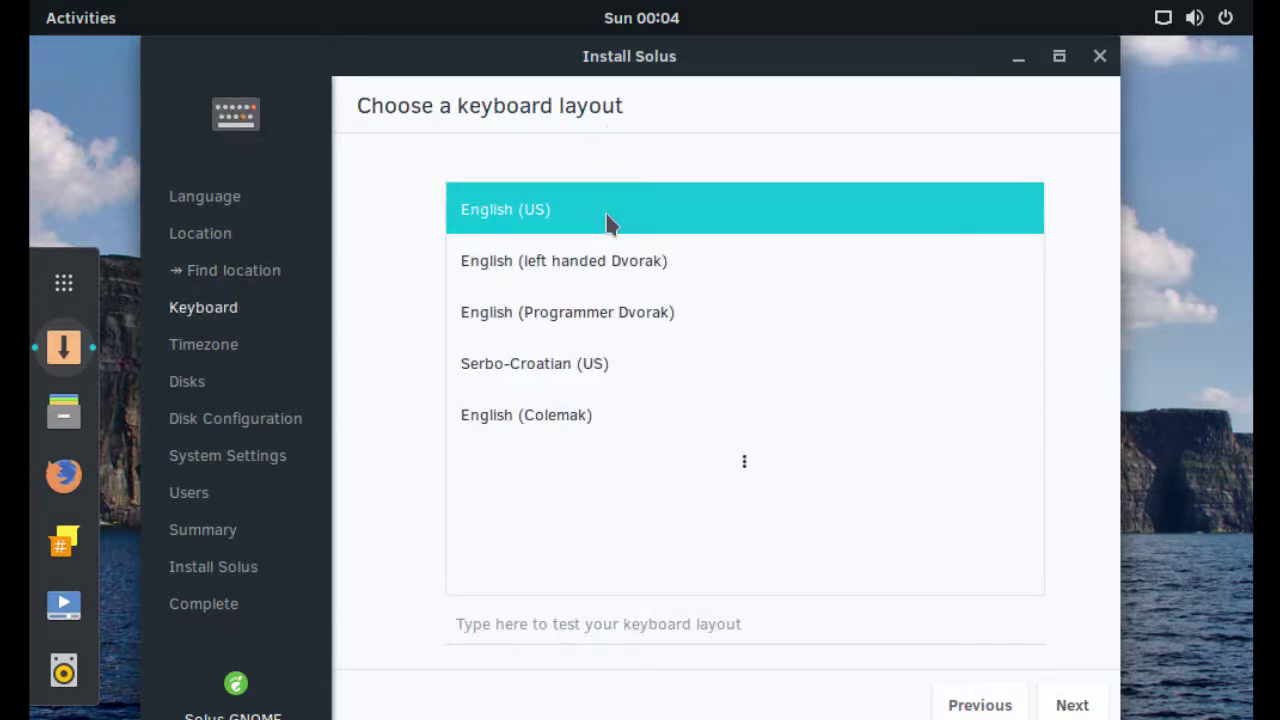
{"action": "left_click", "coordinate": [1093, 704]}
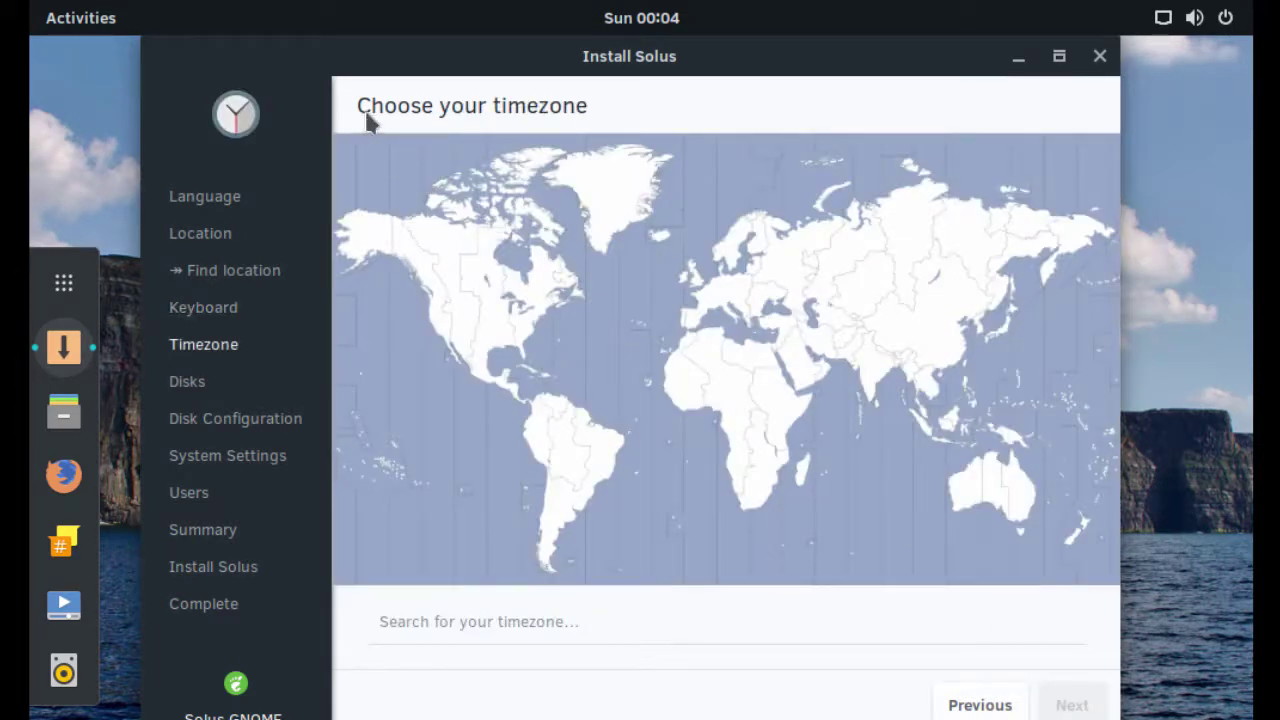
{"action": "left_click", "coordinate": [535, 322]}
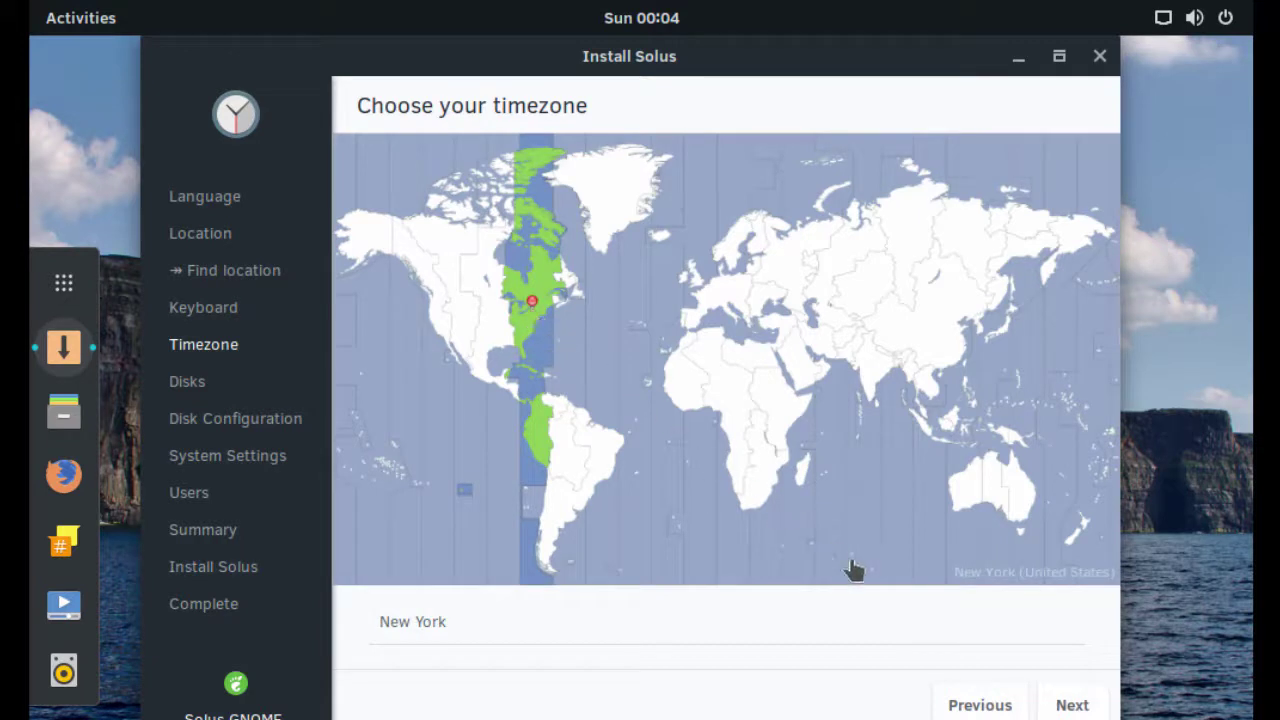
{"action": "left_click", "coordinate": [1066, 706]}
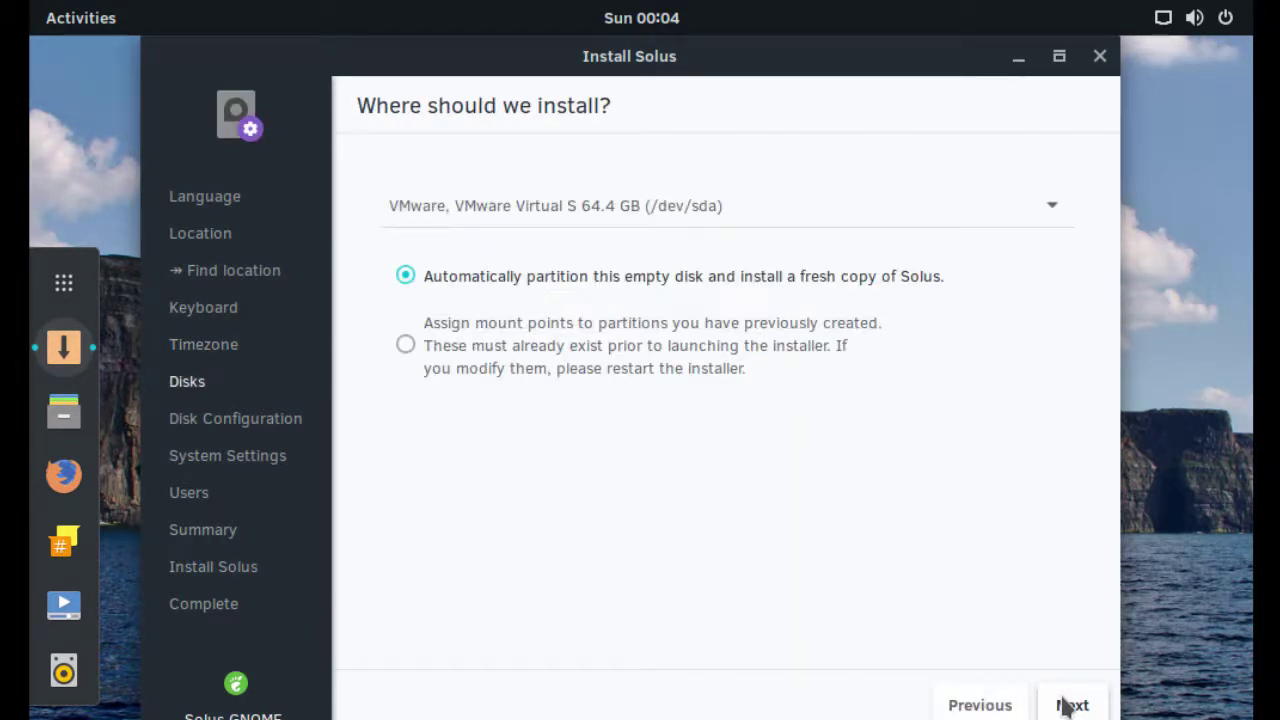
Step: Keep automatic partitioning without LVM or encryption and set hostname solus3gnome
{"action": "left_click", "coordinate": [1066, 706]}
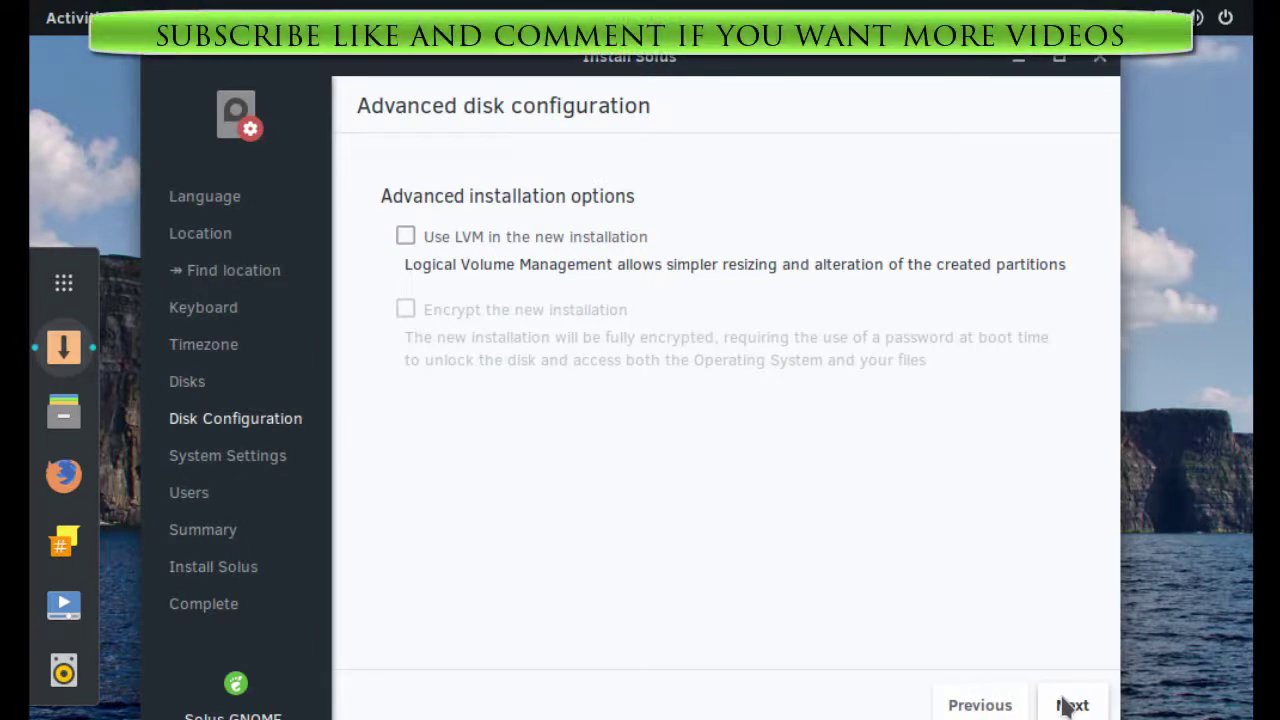
{"action": "left_click", "coordinate": [1066, 706]}
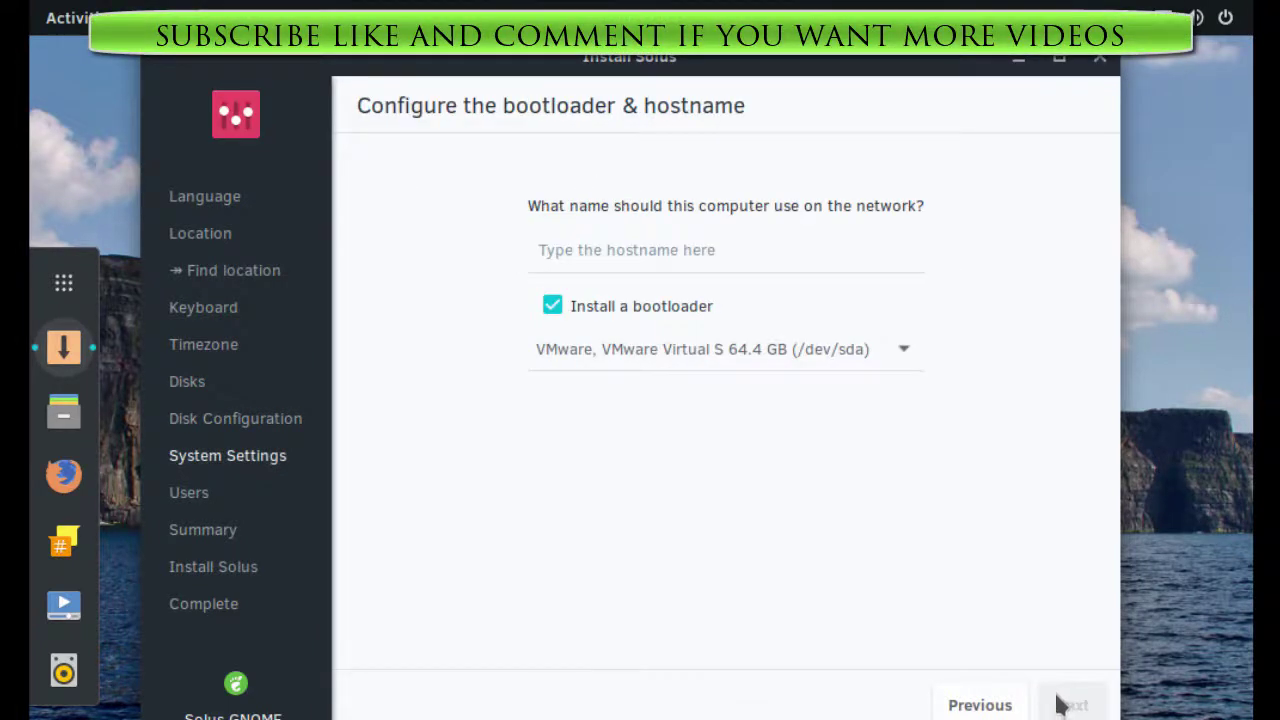
{"action": "left_click", "coordinate": [817, 249]}
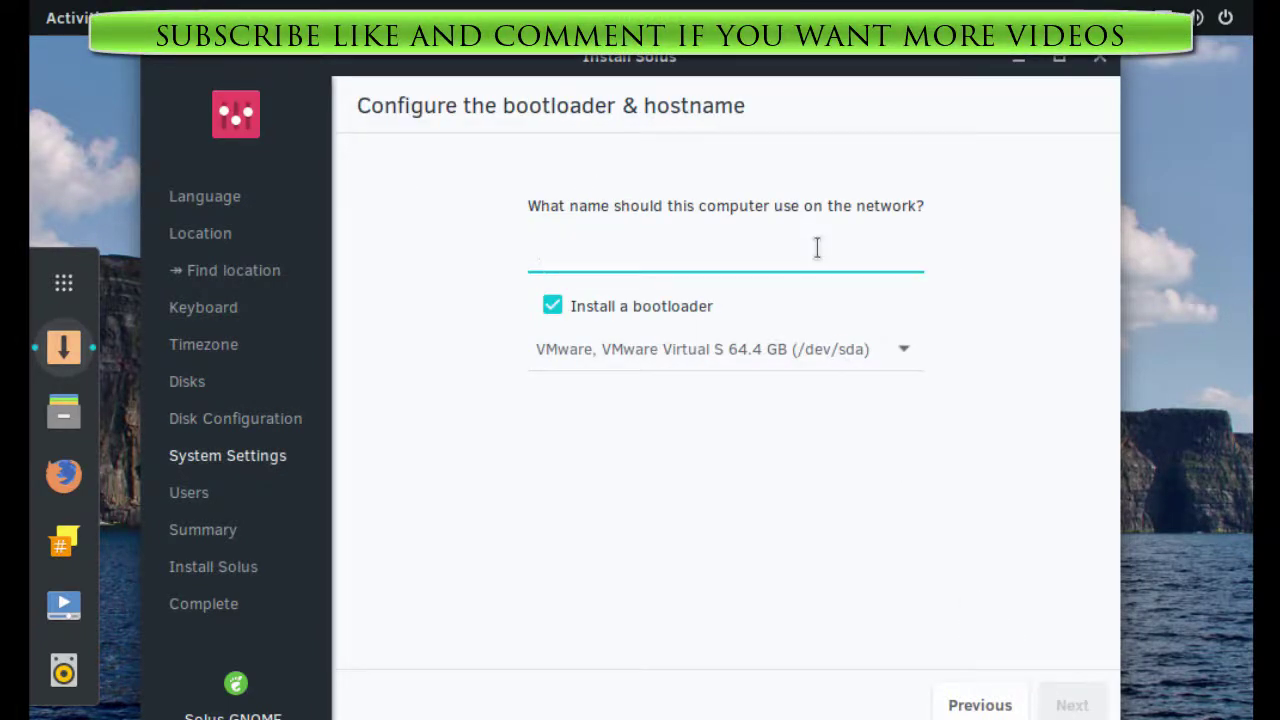
{"action": "type", "text": "solus3gnome"}
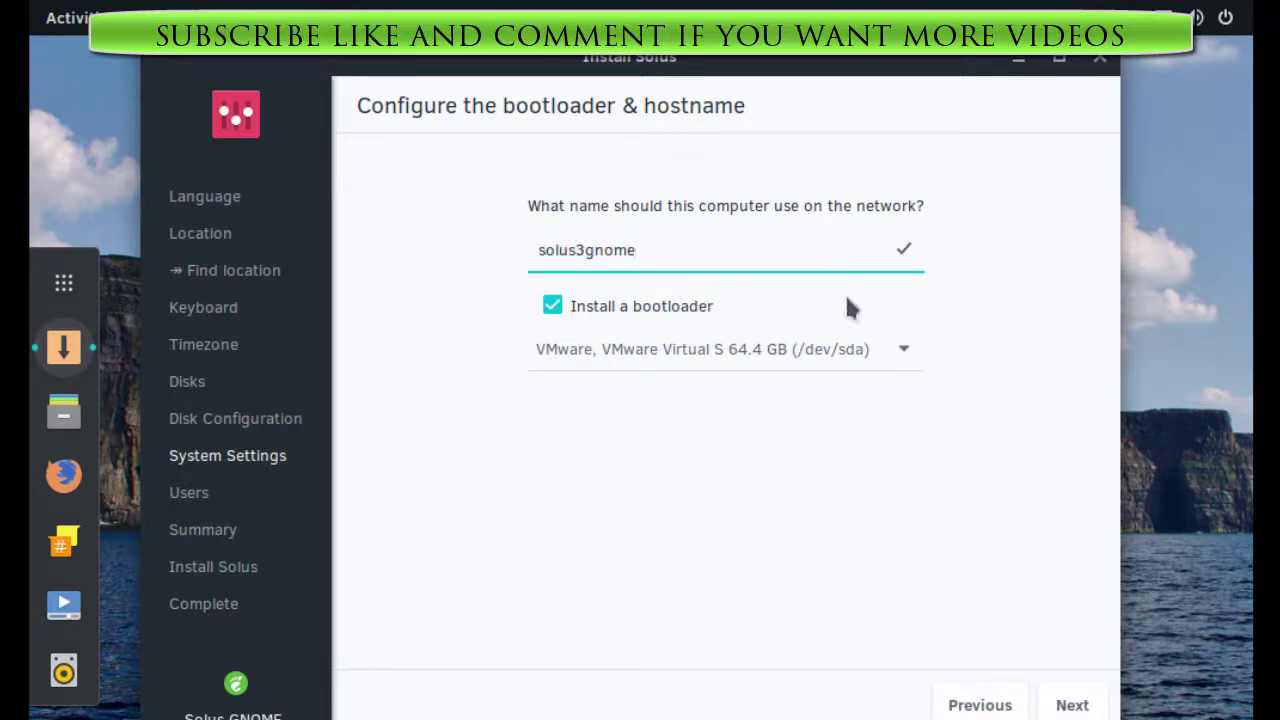
{"action": "left_click", "coordinate": [1066, 706]}
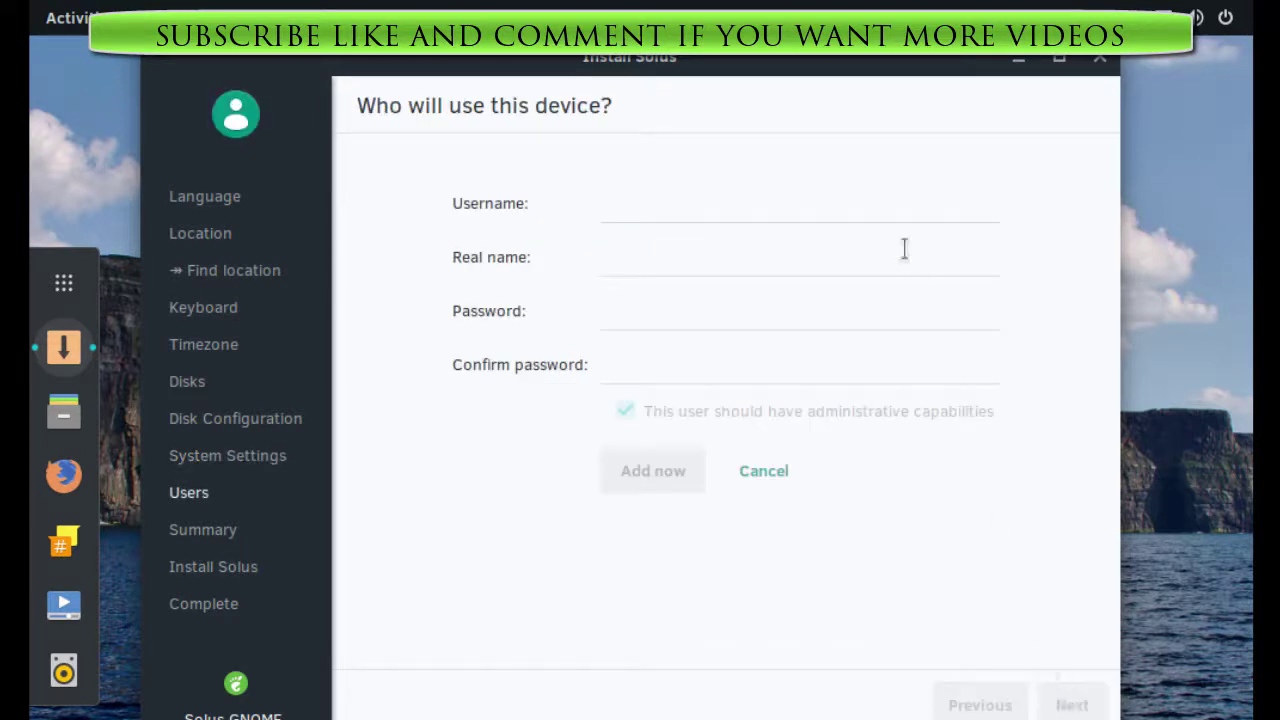
Step: Enter the account's username and dismiss the Low Disk Space notification
{"action": "left_click", "coordinate": [892, 205]}
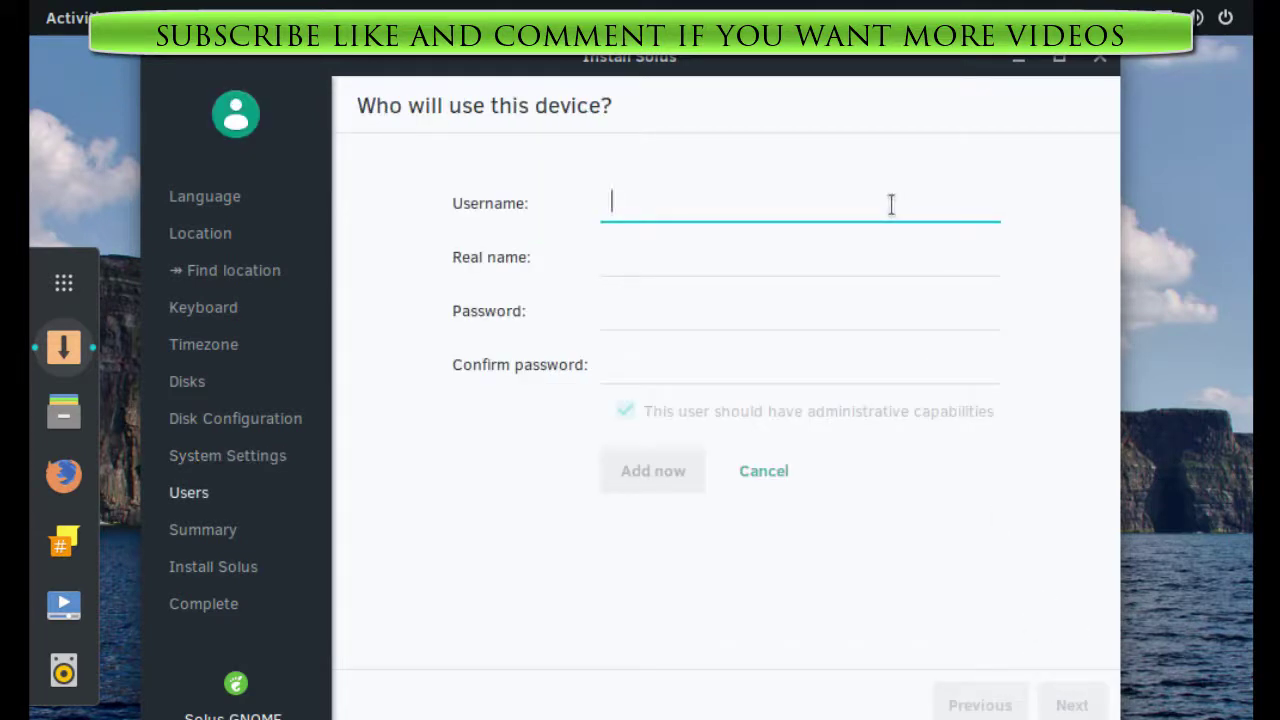
{"action": "type", "text": "john"}
{"action": "key", "text": "Tab"}
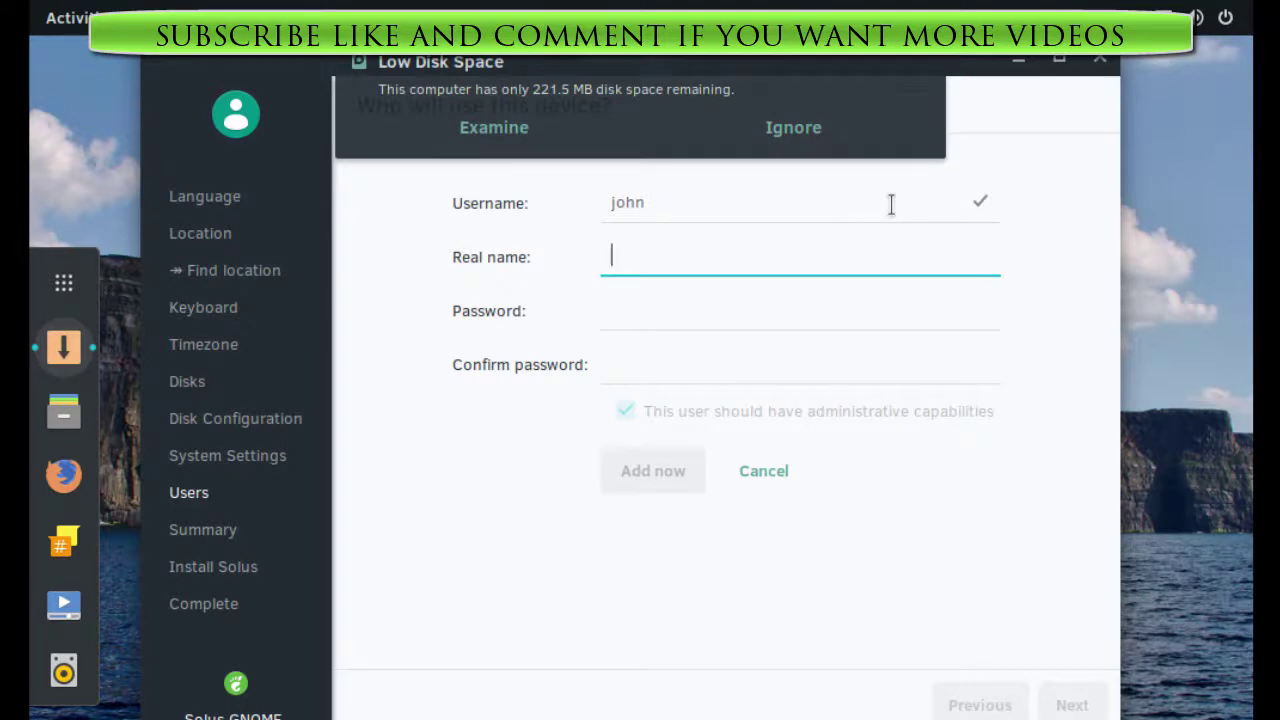
{"action": "double_click", "coordinate": [891, 204]}
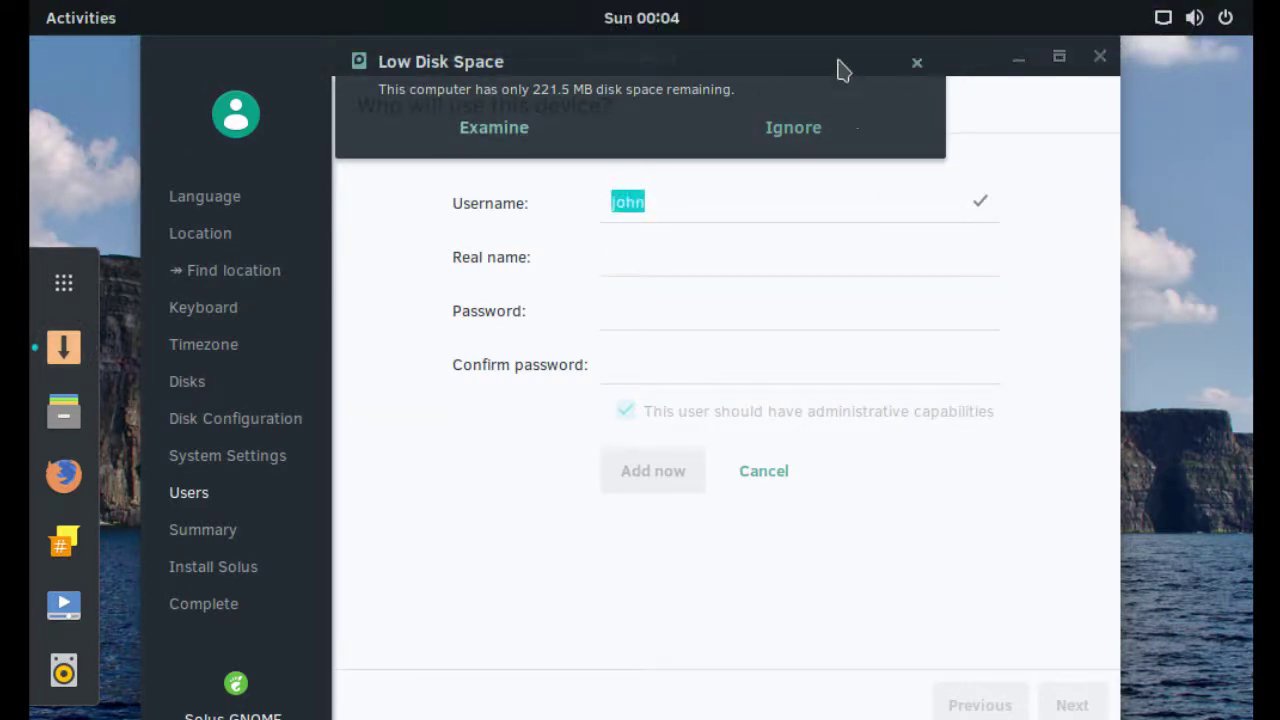
{"action": "left_click", "coordinate": [916, 63]}
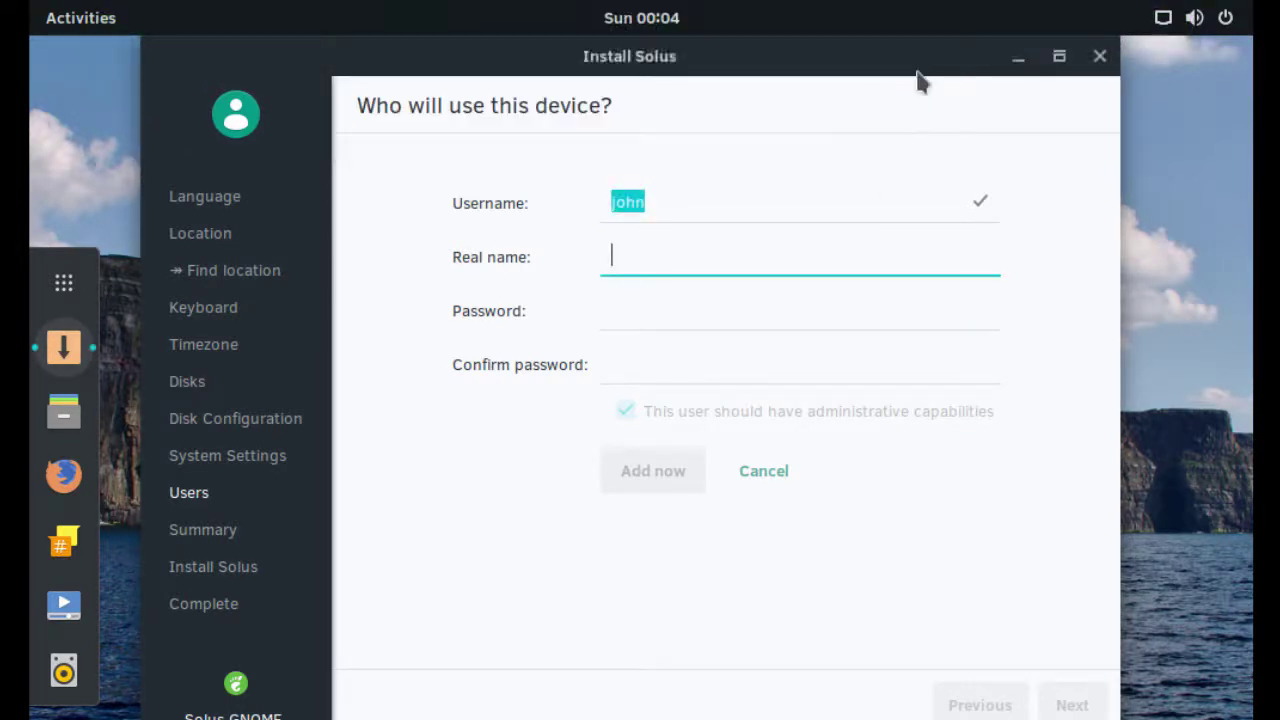
{"action": "left_click", "coordinate": [874, 197]}
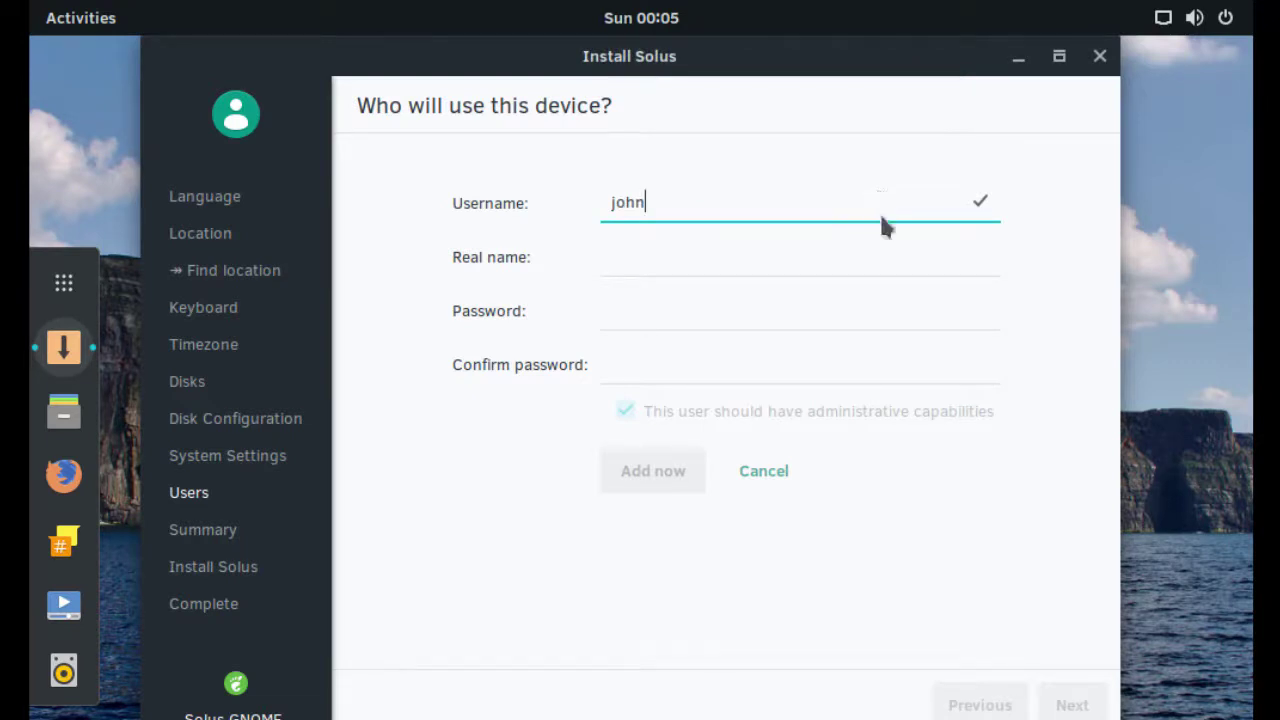
Step: Fill in the real name, enter and confirm the password, and add the administrative user
{"action": "left_click", "coordinate": [876, 257]}
{"action": "type", "text": "John "}
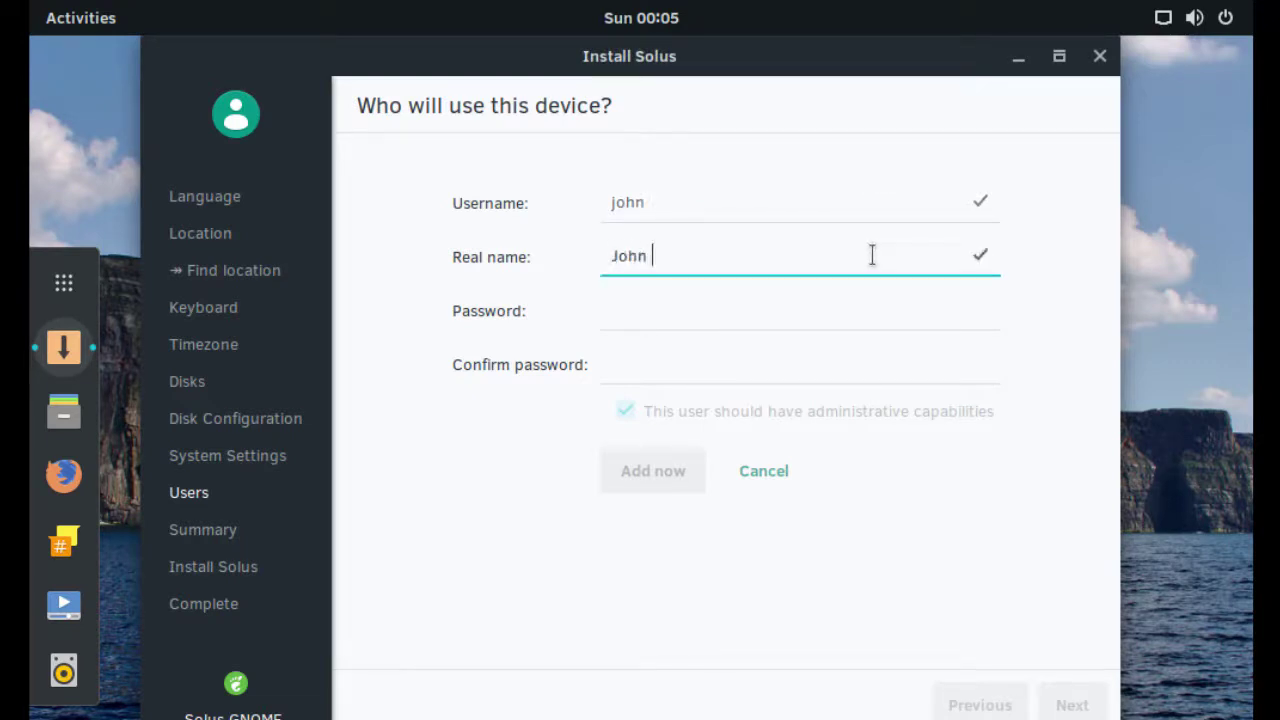
{"action": "type", "text": "Smith"}
{"action": "key", "text": "Tab"}
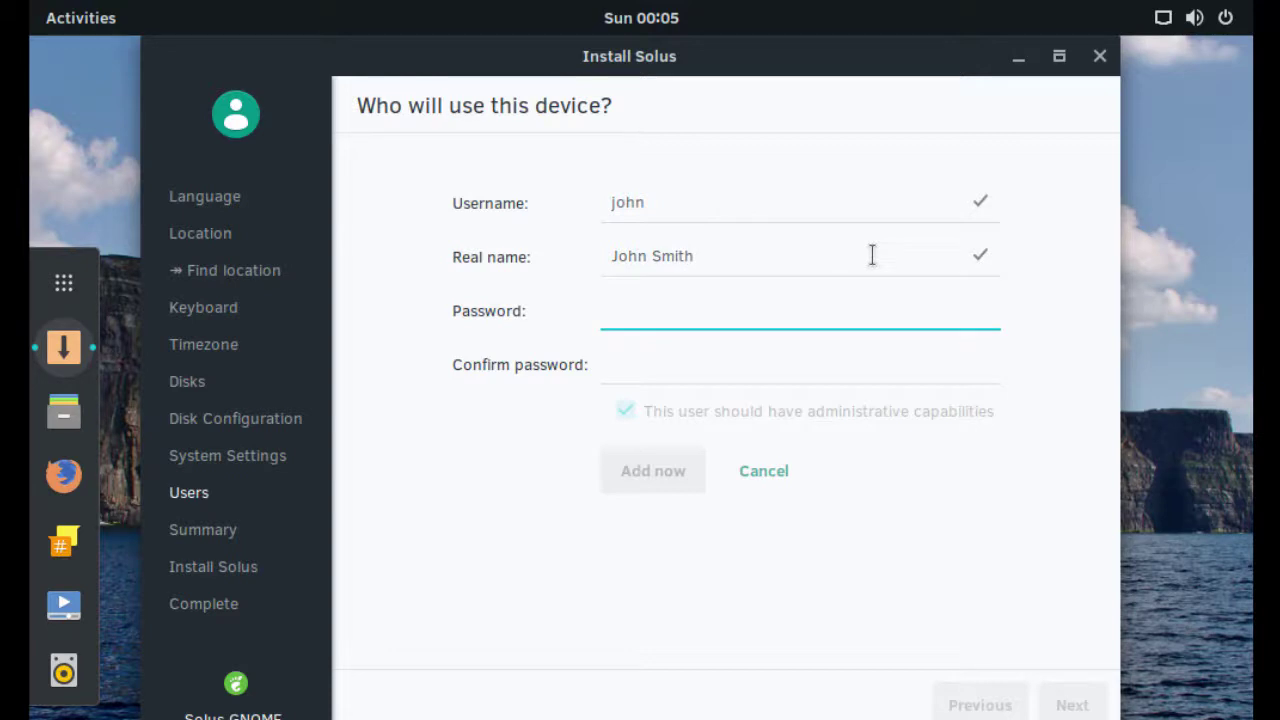
{"action": "type", "text": "••••••••"}
{"action": "key", "text": "Tab"}
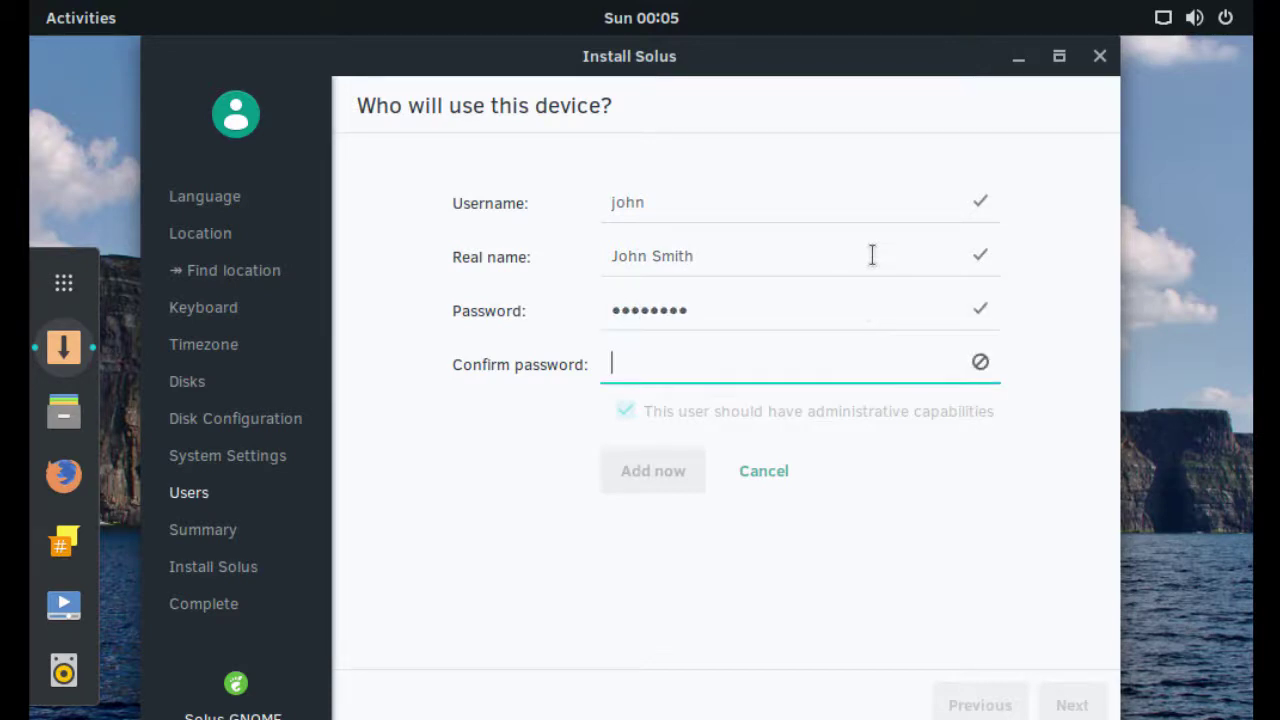
{"action": "type", "text": "••••••••"}
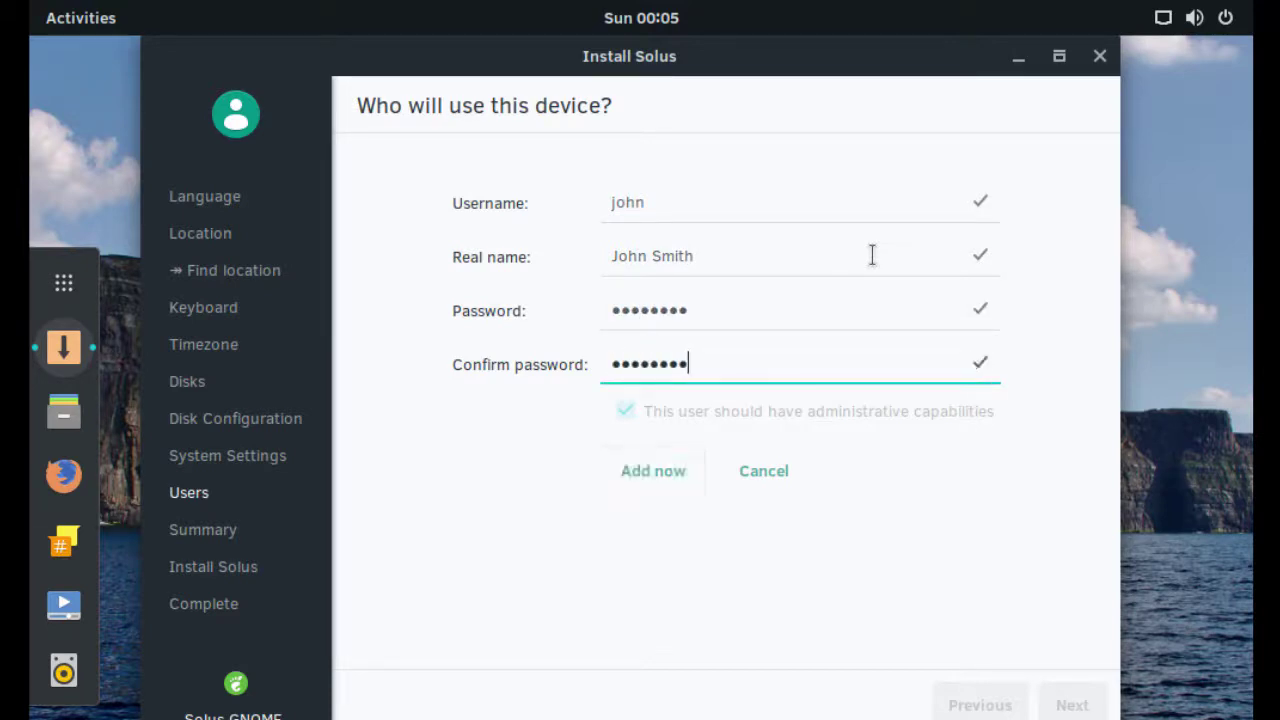
{"action": "left_click", "coordinate": [650, 470]}
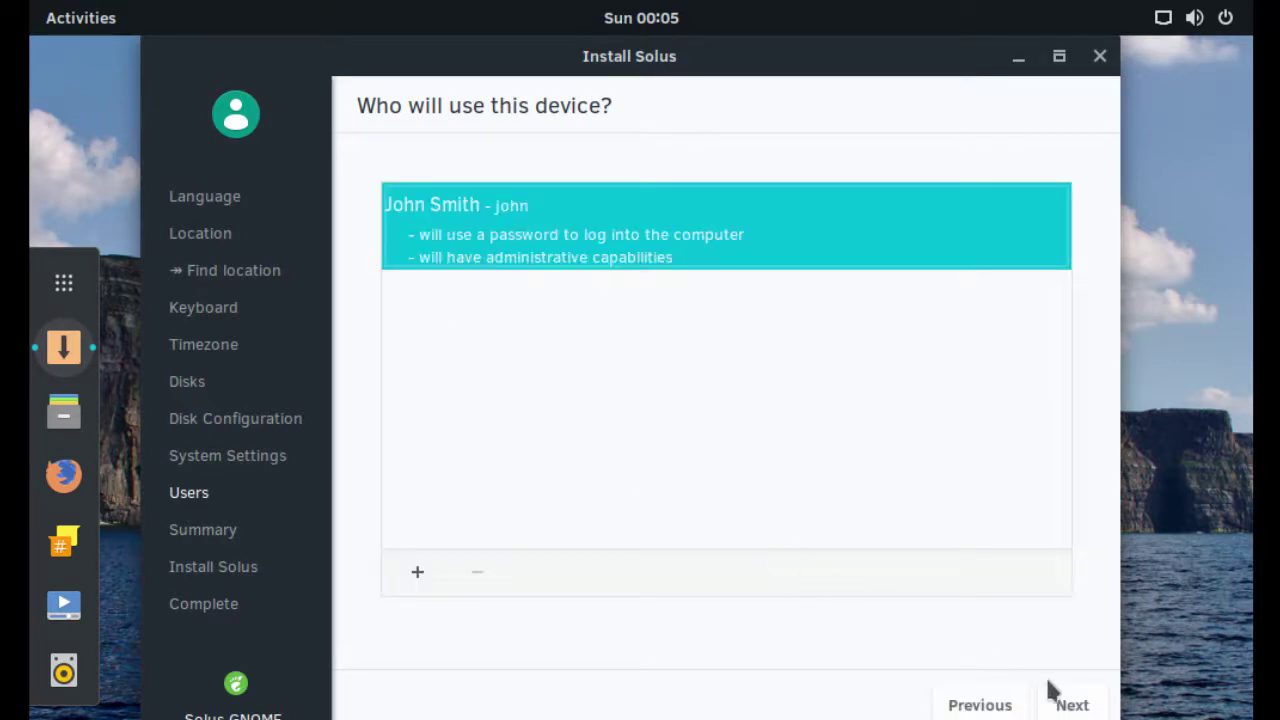
Step: Review the summary, confirm the data-loss warning, install Solus, and restart when complete
{"action": "left_click", "coordinate": [1072, 705]}
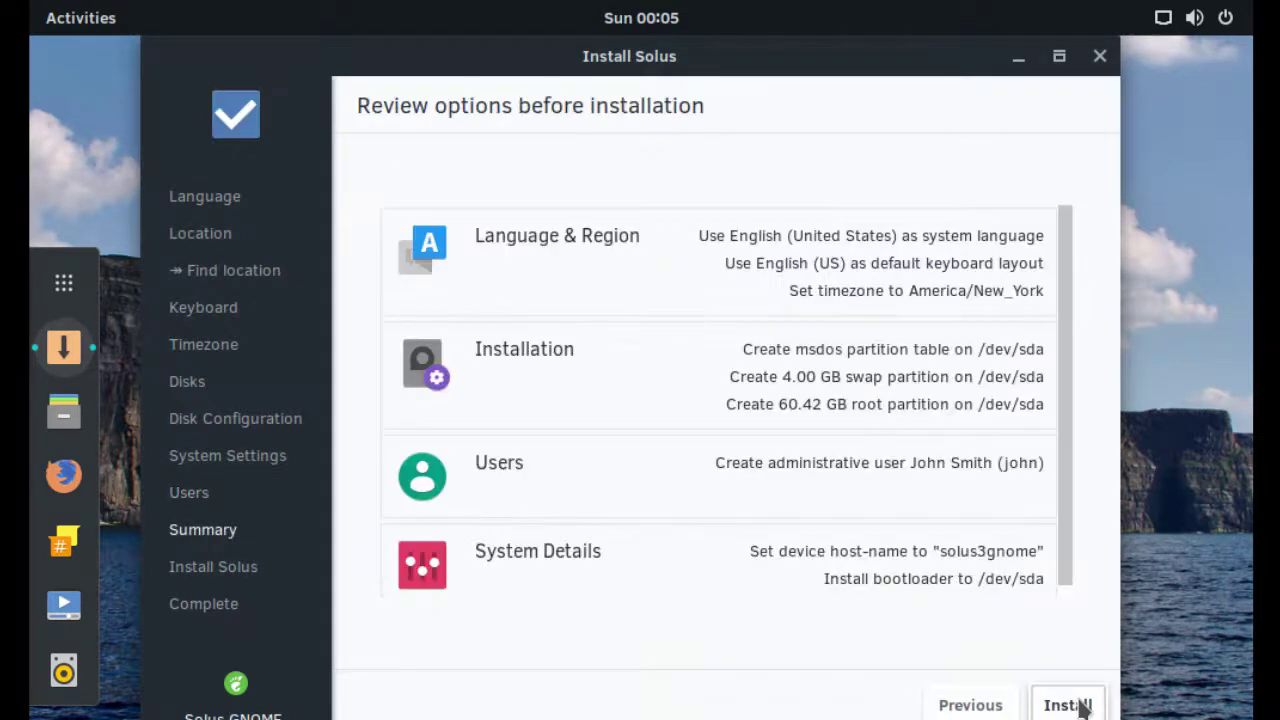
{"action": "left_click", "coordinate": [1082, 707]}
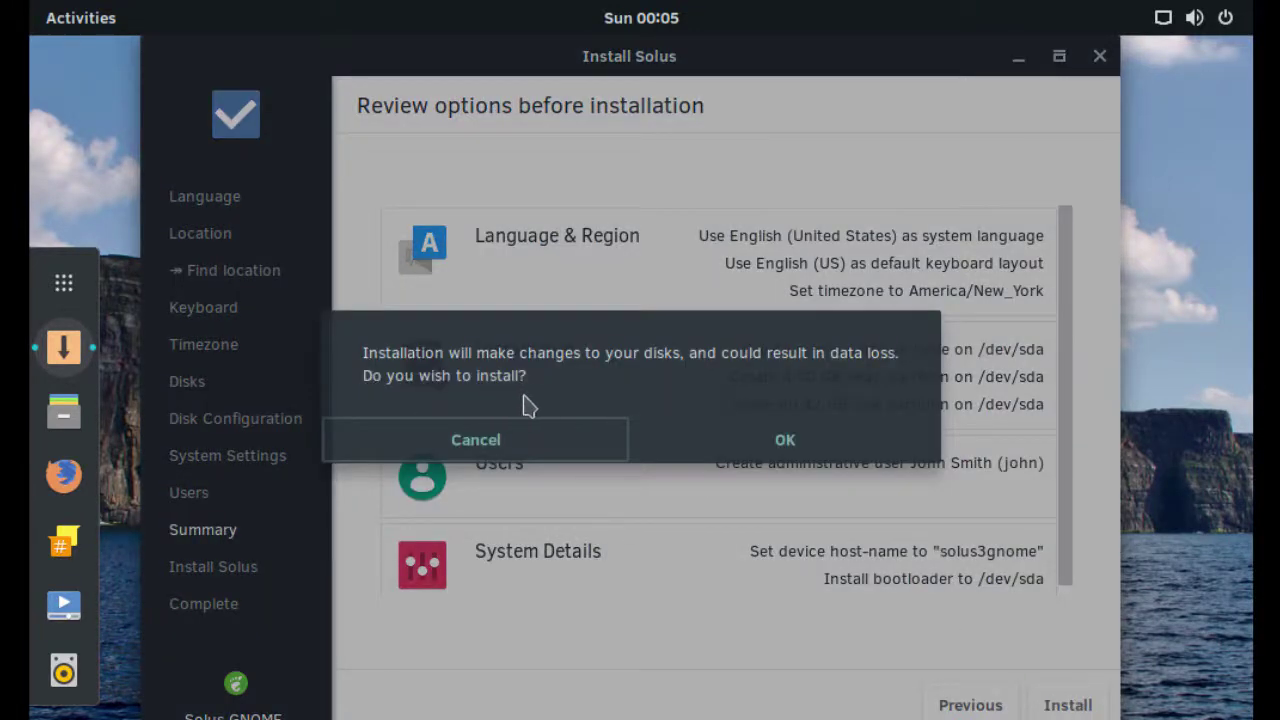
{"action": "left_click", "coordinate": [775, 450]}
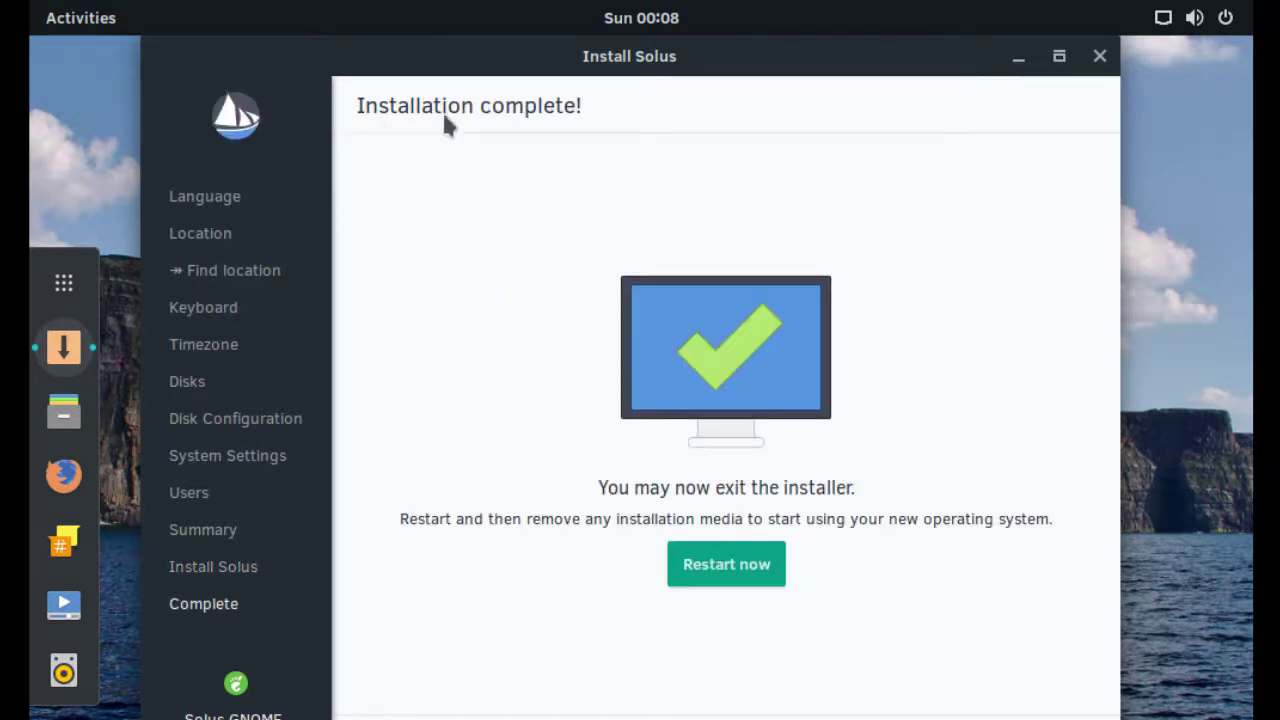
{"action": "left_click", "coordinate": [731, 568]}
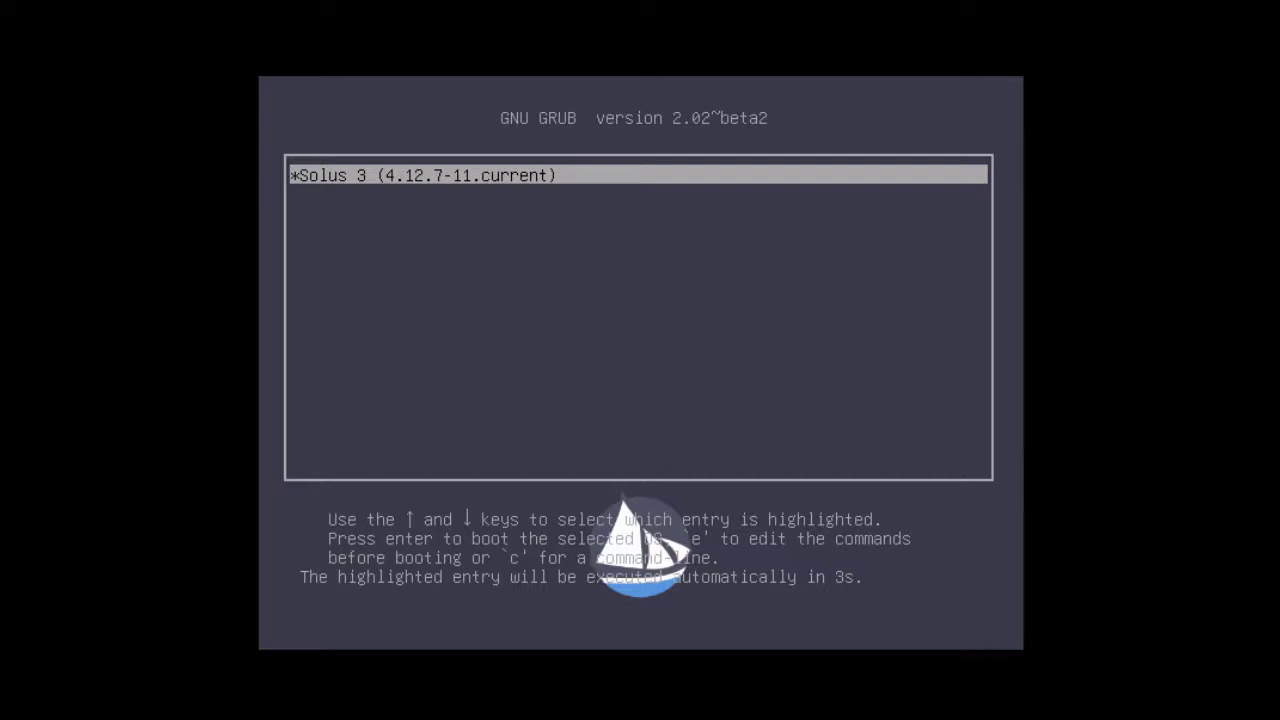
Step: Boot the Solus 3 GRUB entry and sign in with the account password
{"action": "key", "text": "Return"}
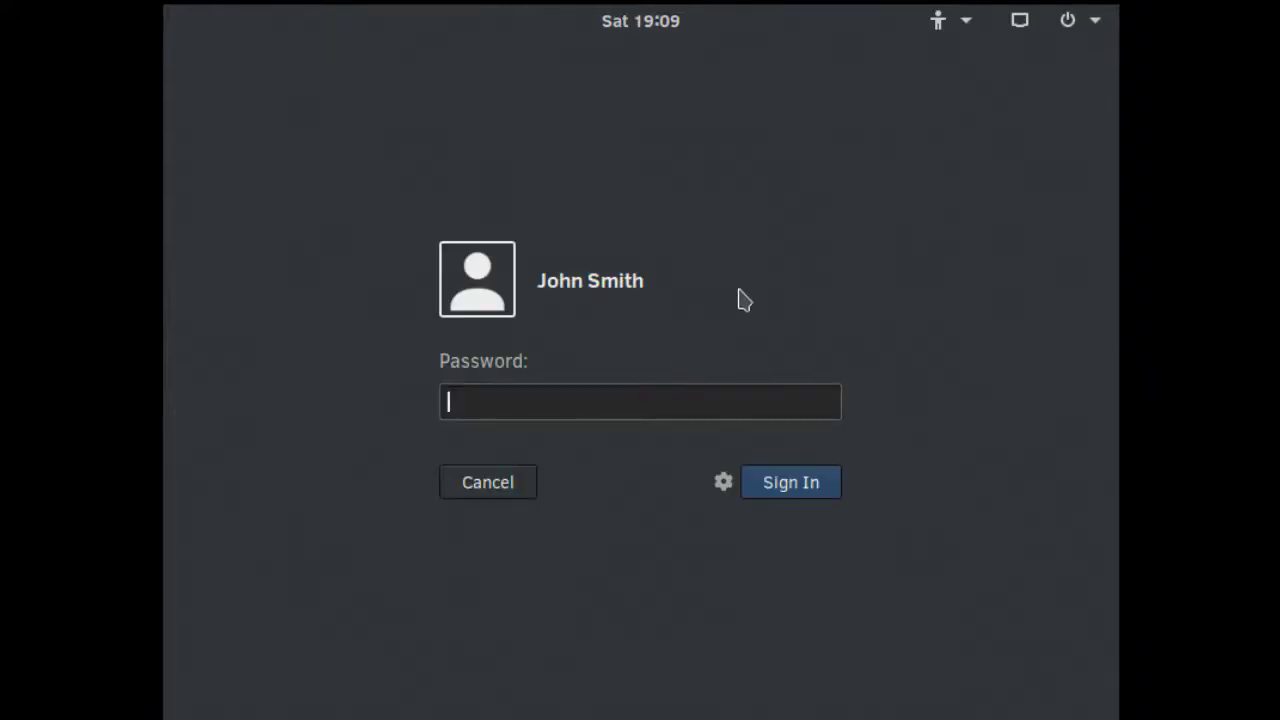
{"action": "type", "text": "•••••••"}
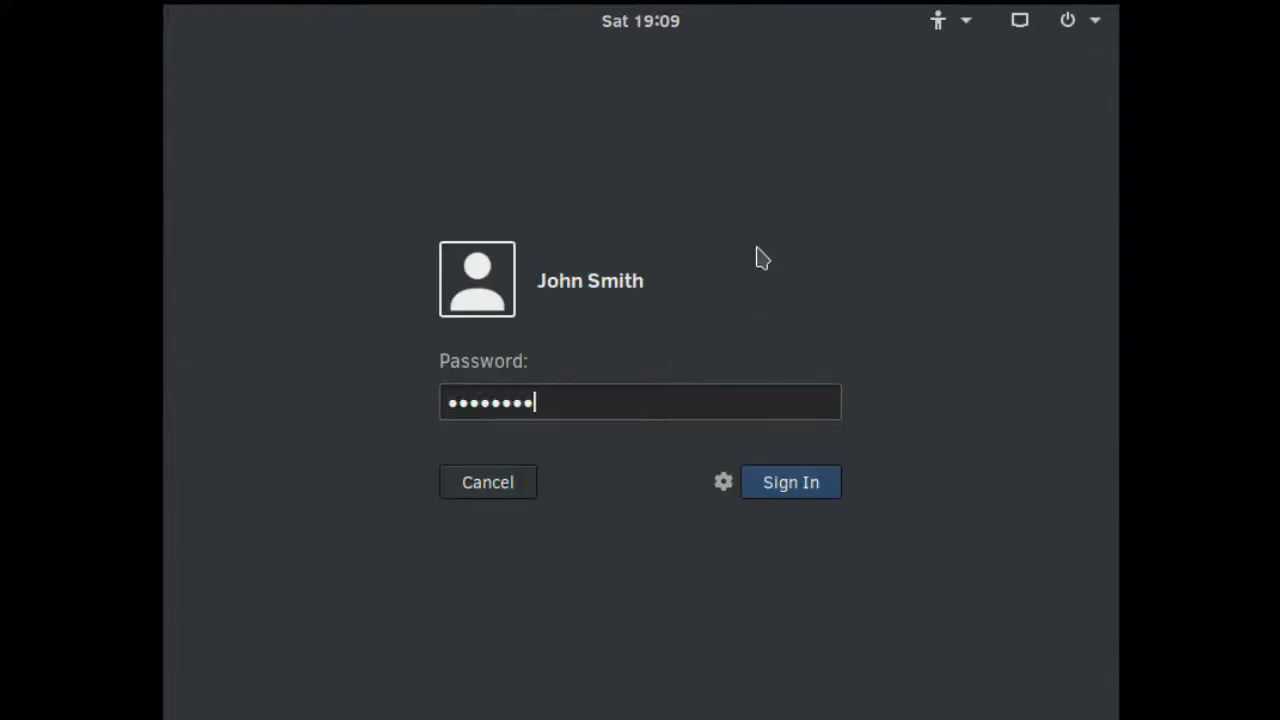
{"action": "left_click", "coordinate": [779, 492]}
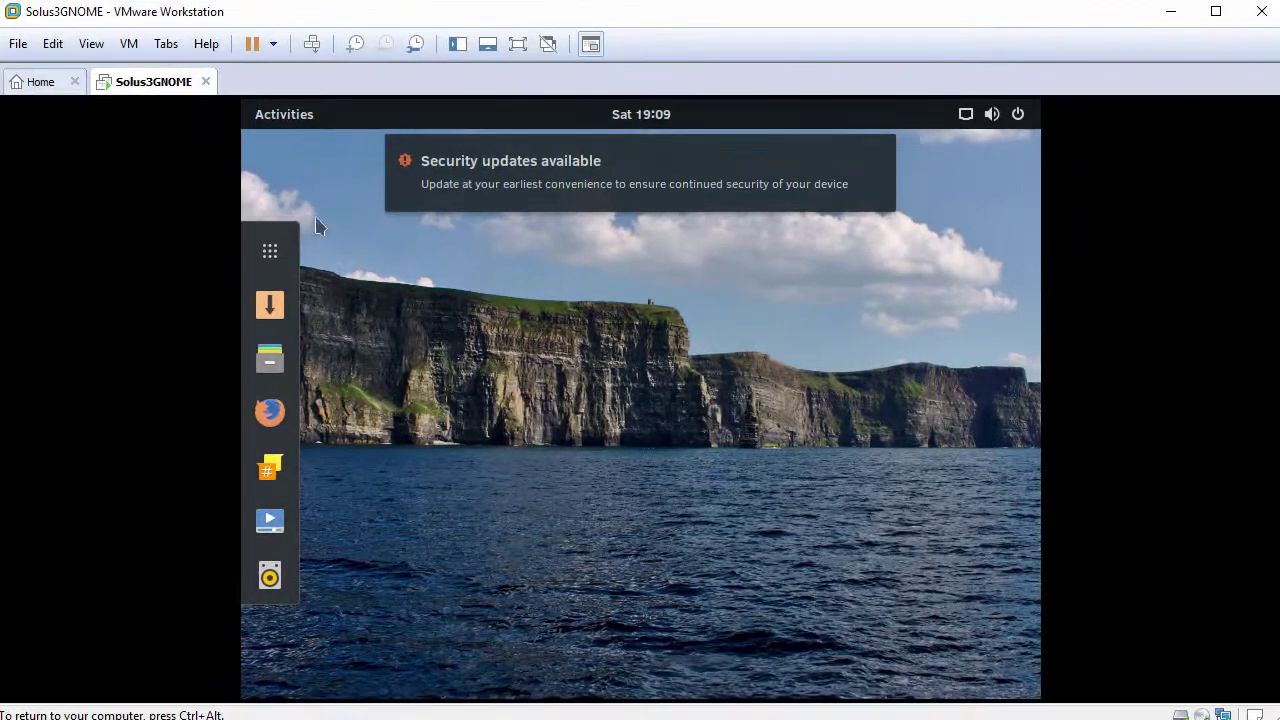
Step: Search the guest's applications for 'terml' and launch Terminal
{"action": "left_click", "coordinate": [93, 45]}
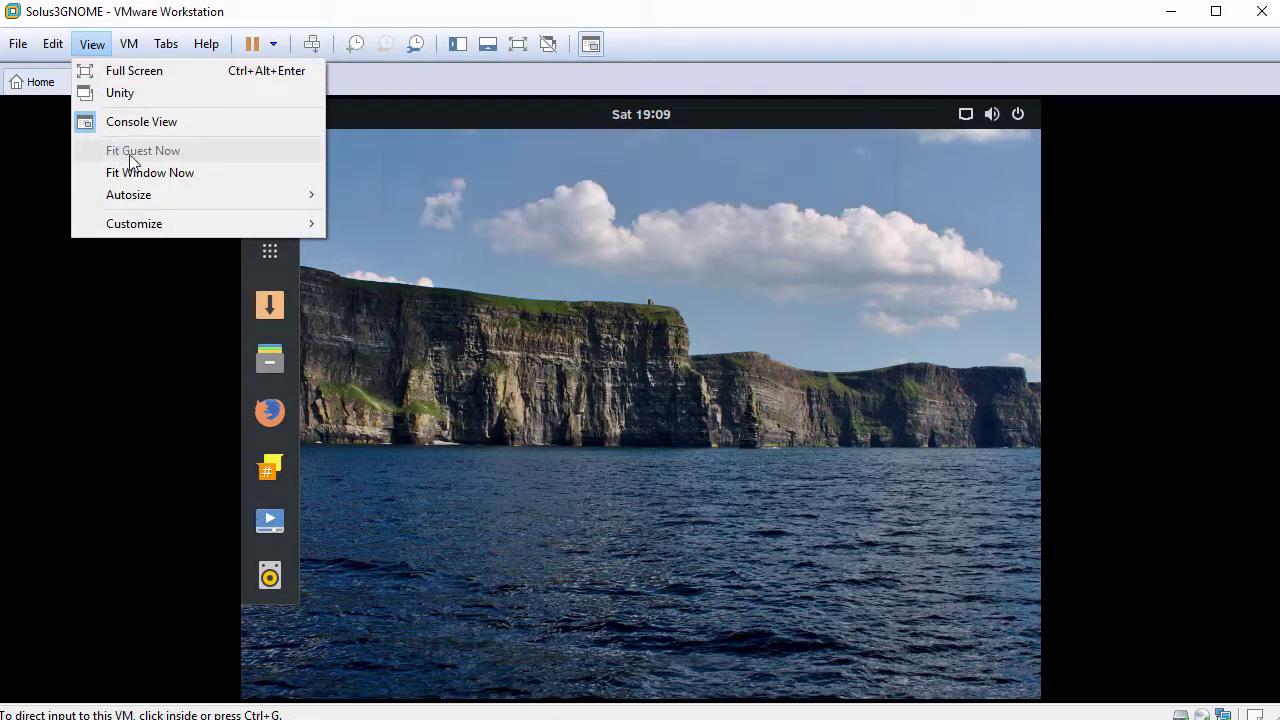
{"action": "left_click", "coordinate": [537, 297]}
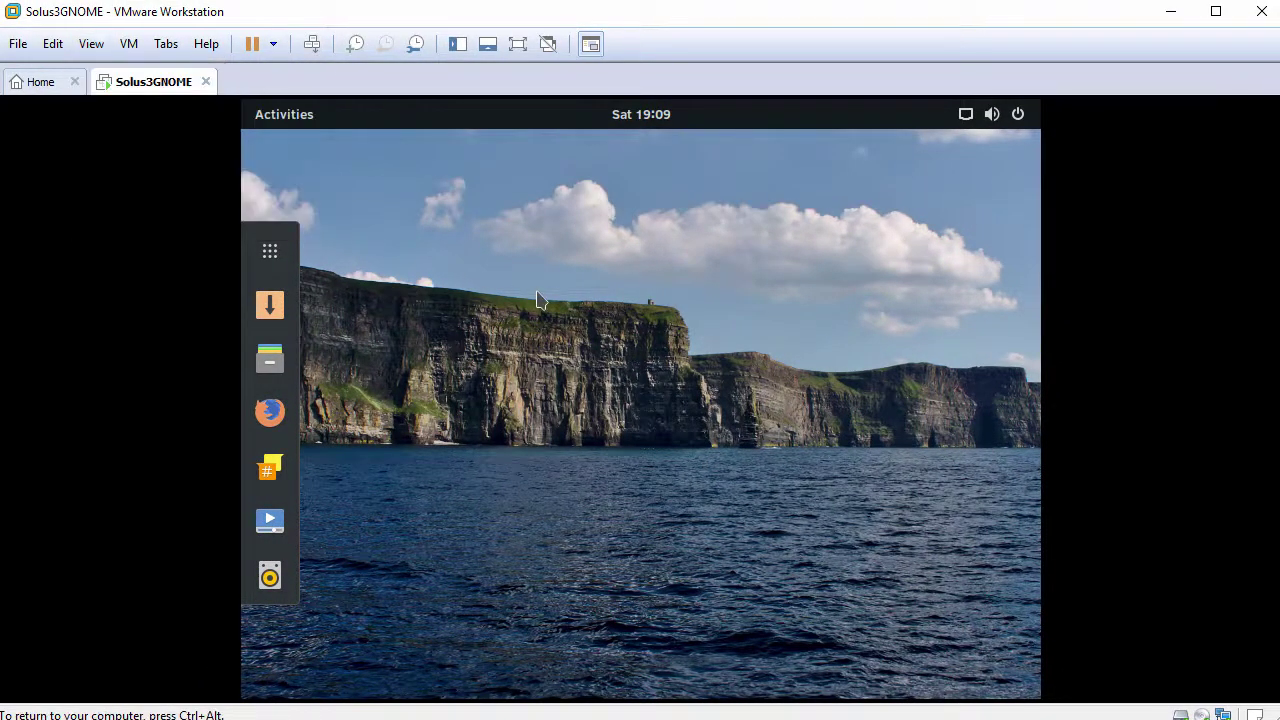
{"action": "left_click", "coordinate": [280, 253]}
{"action": "left_click", "coordinate": [697, 177]}
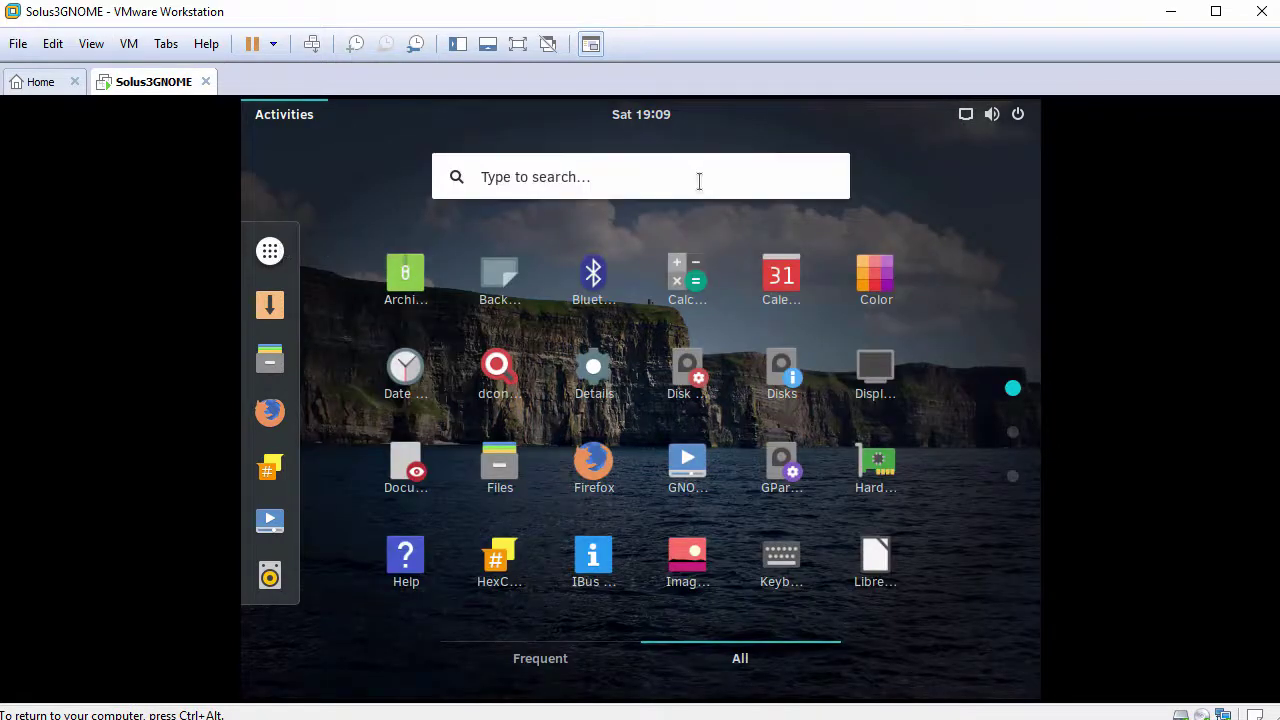
{"action": "type", "text": "terml"}
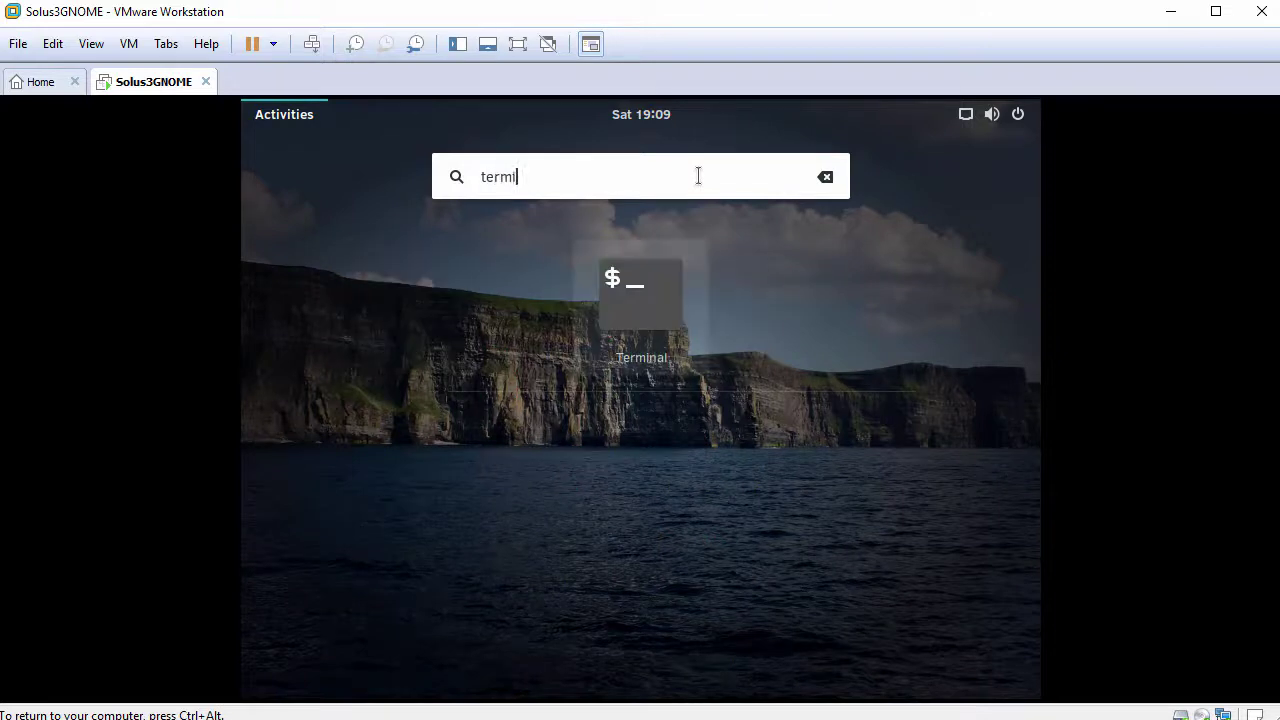
{"action": "left_click", "coordinate": [659, 305]}
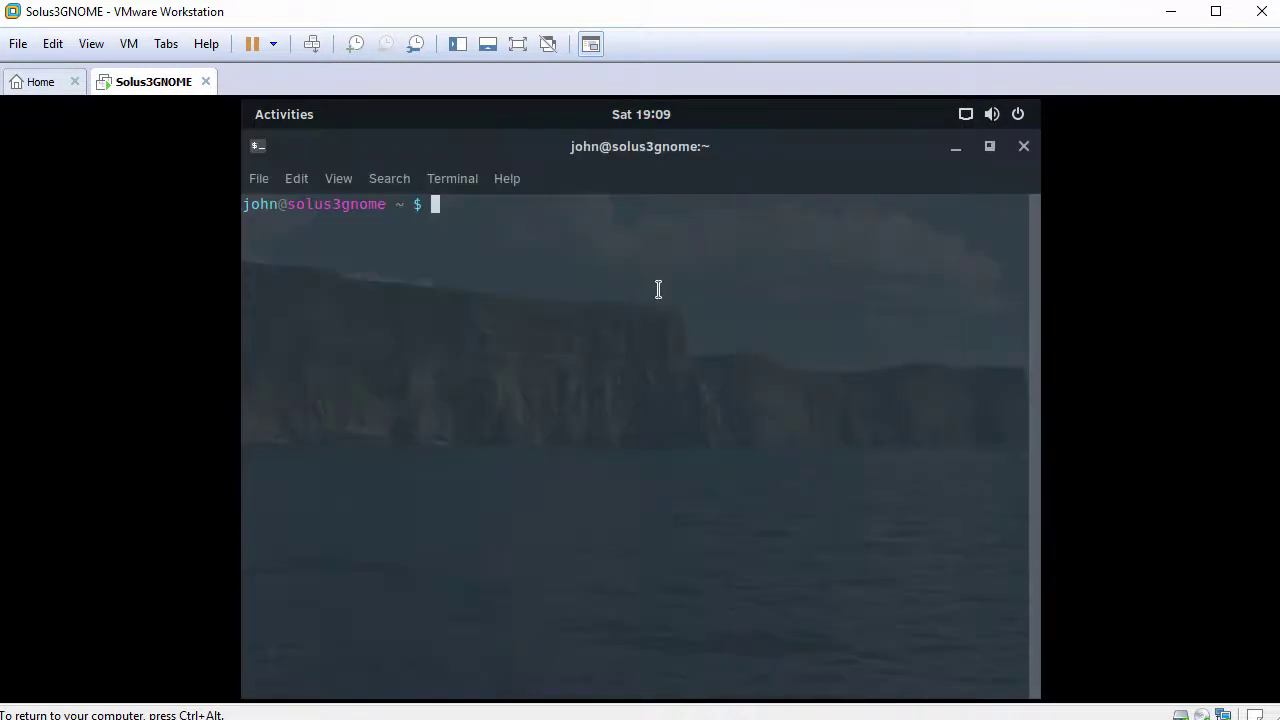
Step: Enlarge the terminal font, restore the terminal to a smaller window, and run whoami
{"action": "key", "text": "ctrl+plus"}
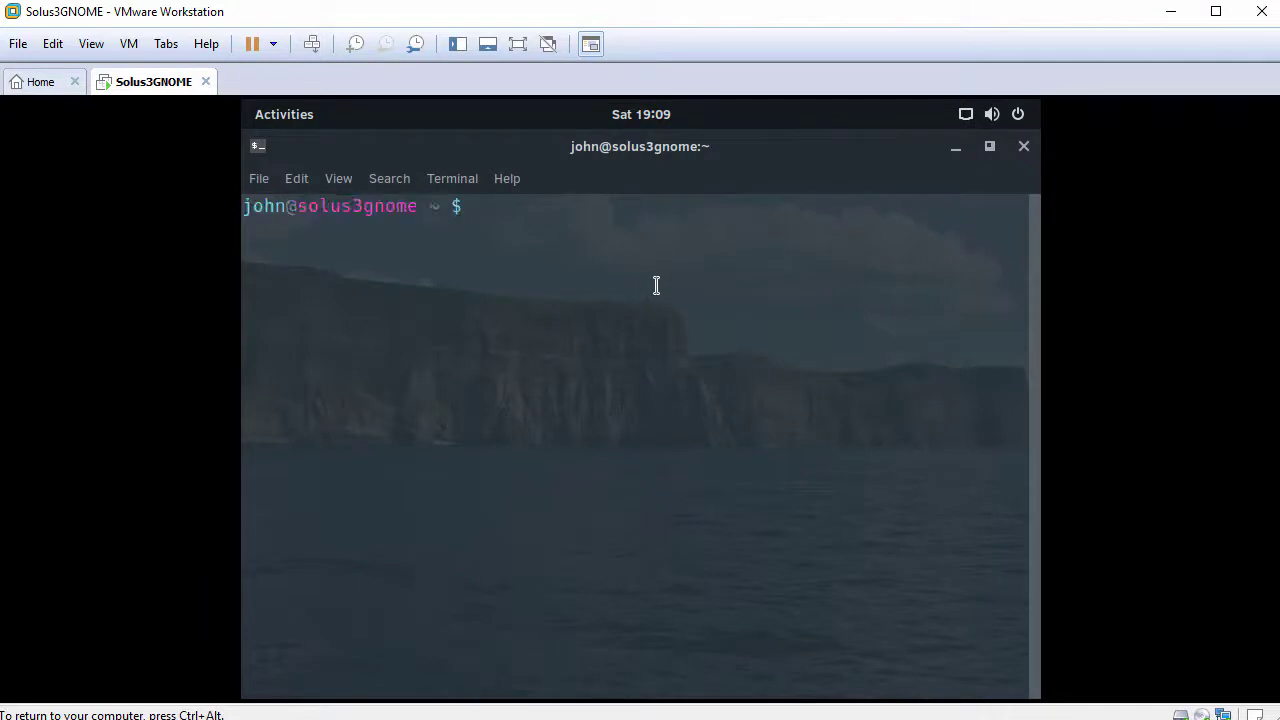
{"action": "double_click", "coordinate": [680, 147]}
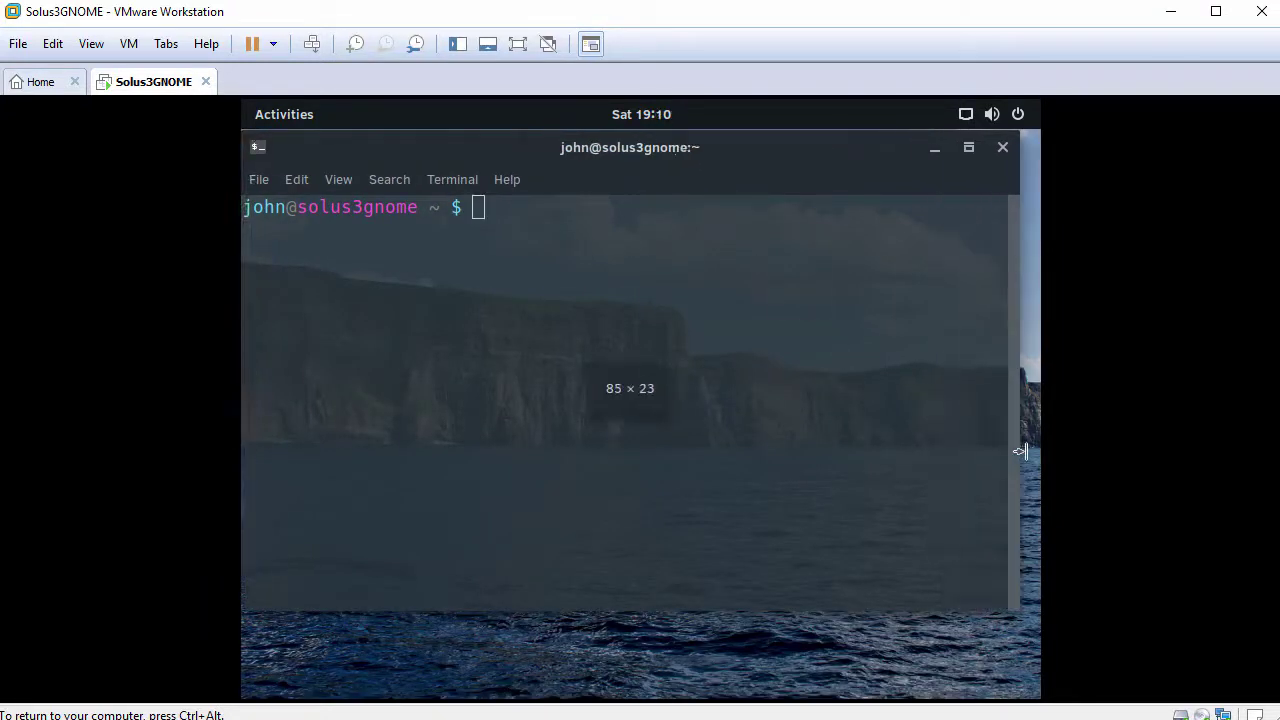
{"action": "key", "text": "Return"}
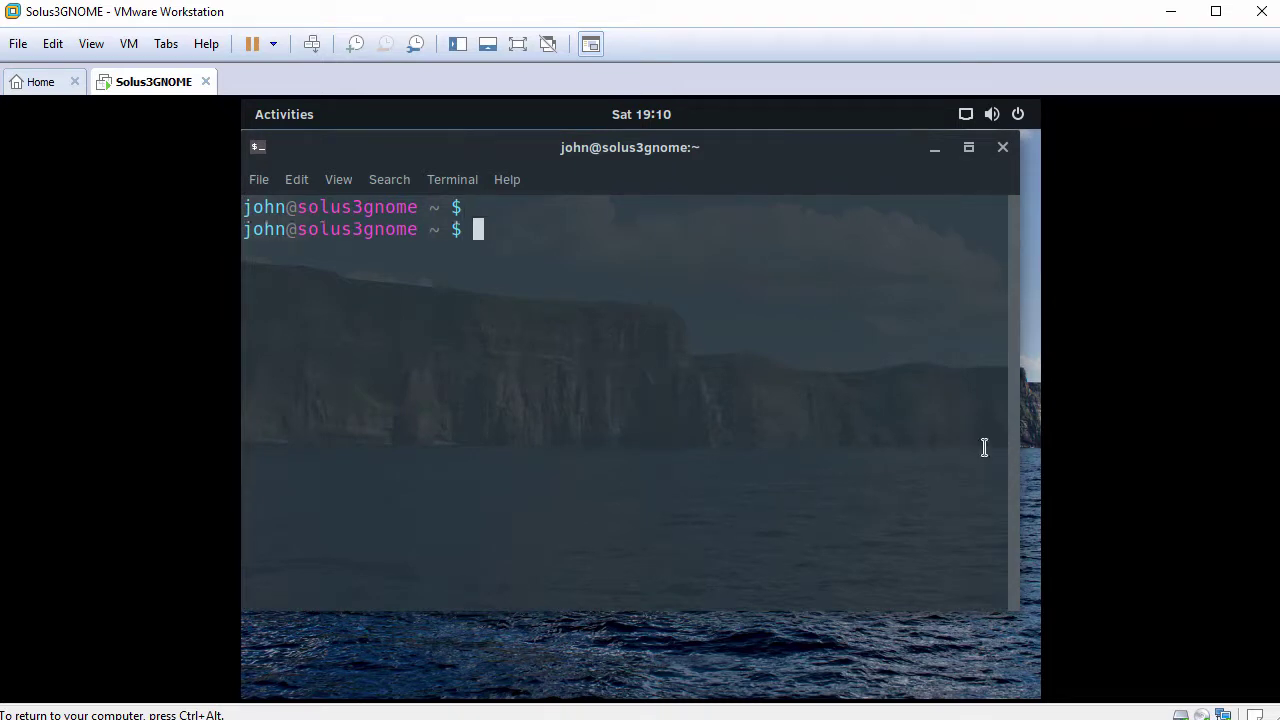
{"action": "type", "text": "whoami"}
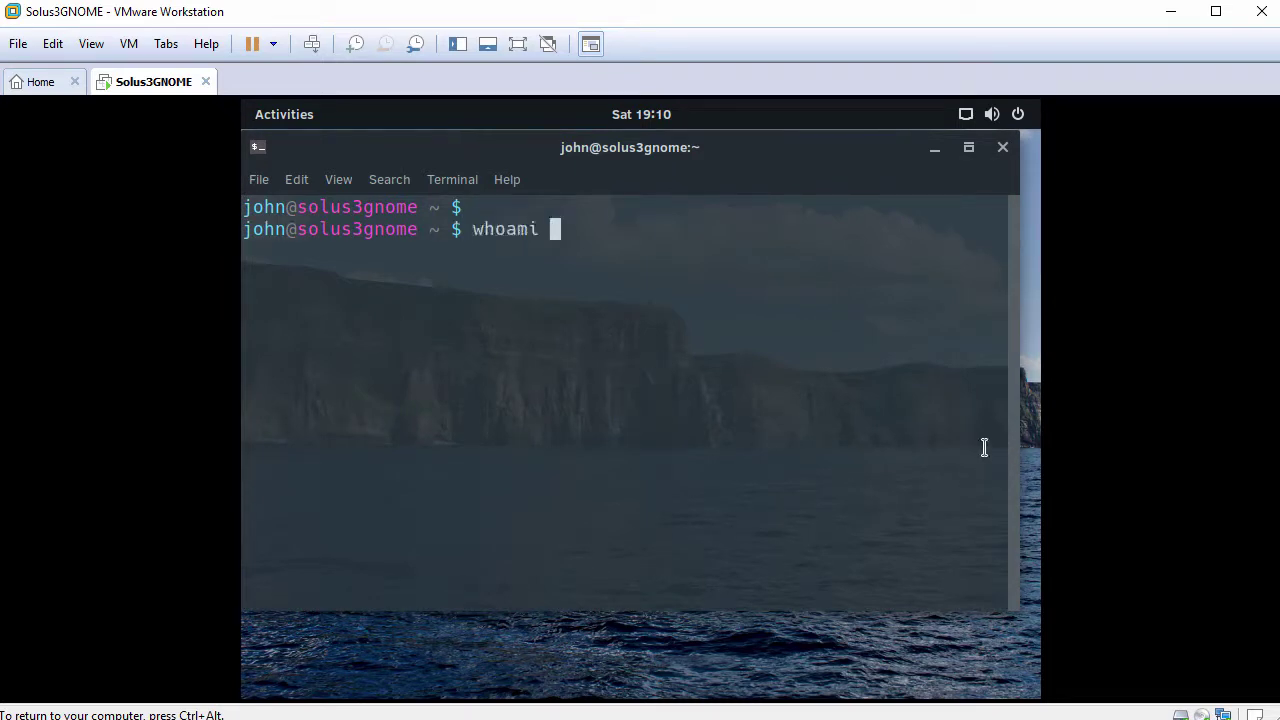
{"action": "key", "text": "Return"}
{"action": "key", "text": "Return"}
Step: Become root with sudo bash, cd to root's home, confirm with whoami, and clear the screen
{"action": "type", "text": "sudo bash"}
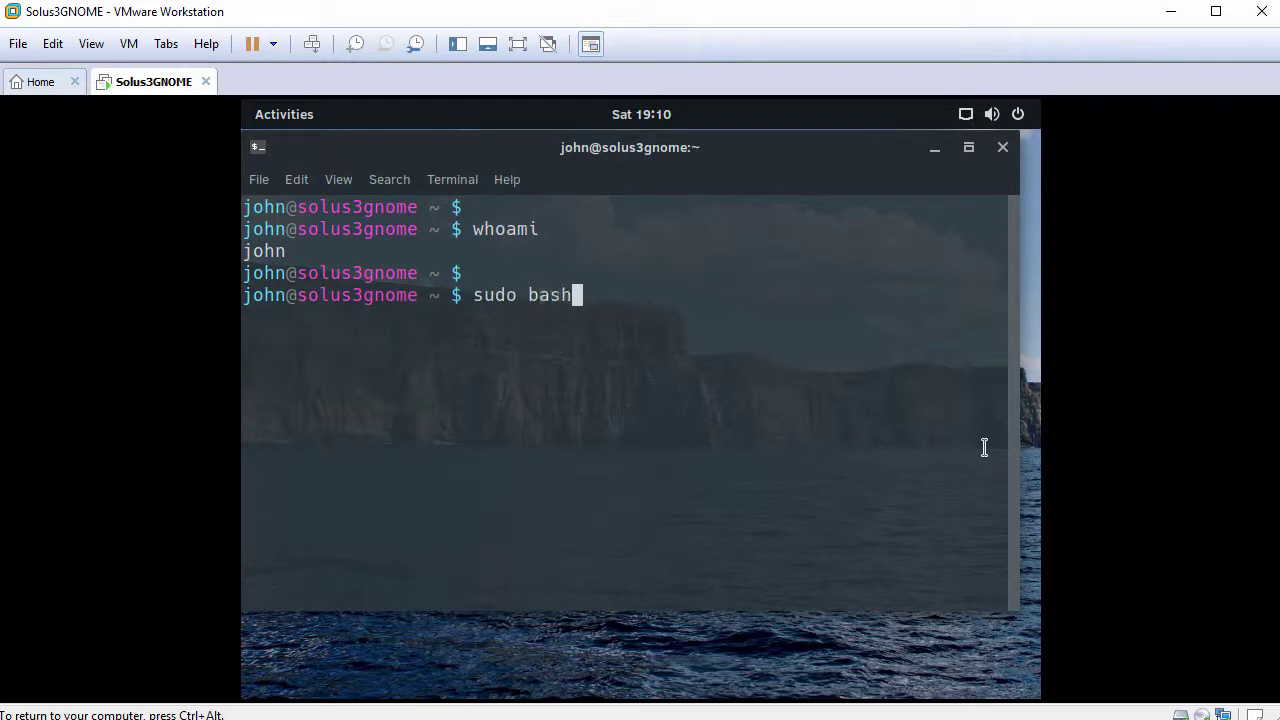
{"action": "key", "text": "Return"}
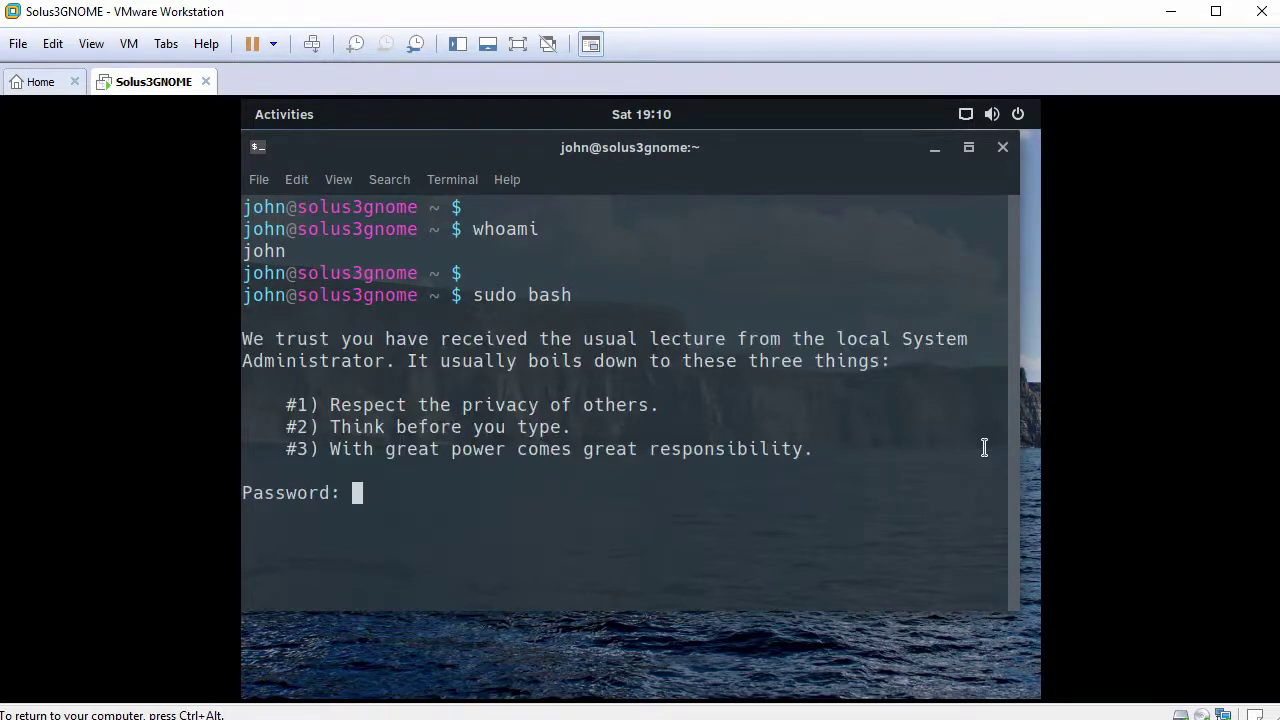
{"action": "key", "text": "Return"}
{"action": "type", "text": "cd"}
{"action": "key", "text": "Return"}
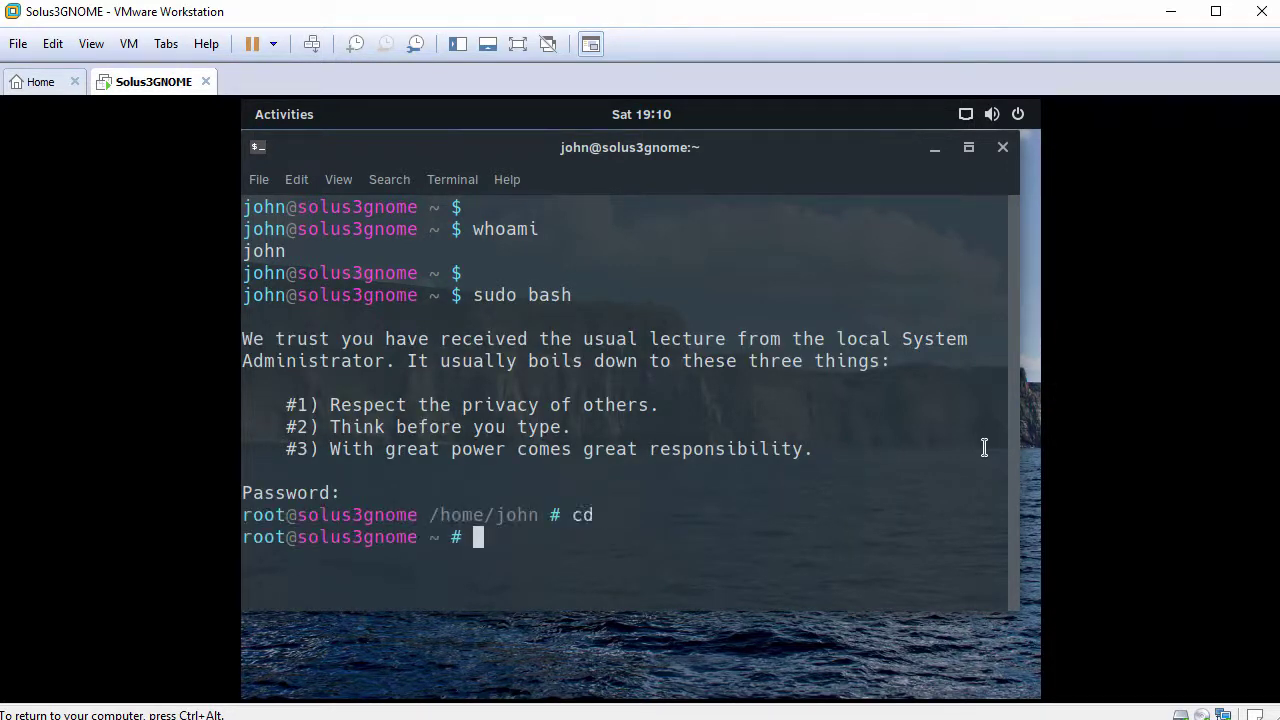
{"action": "key", "text": "Return"}
{"action": "type", "text": "whoami"}
{"action": "key", "text": "Return"}
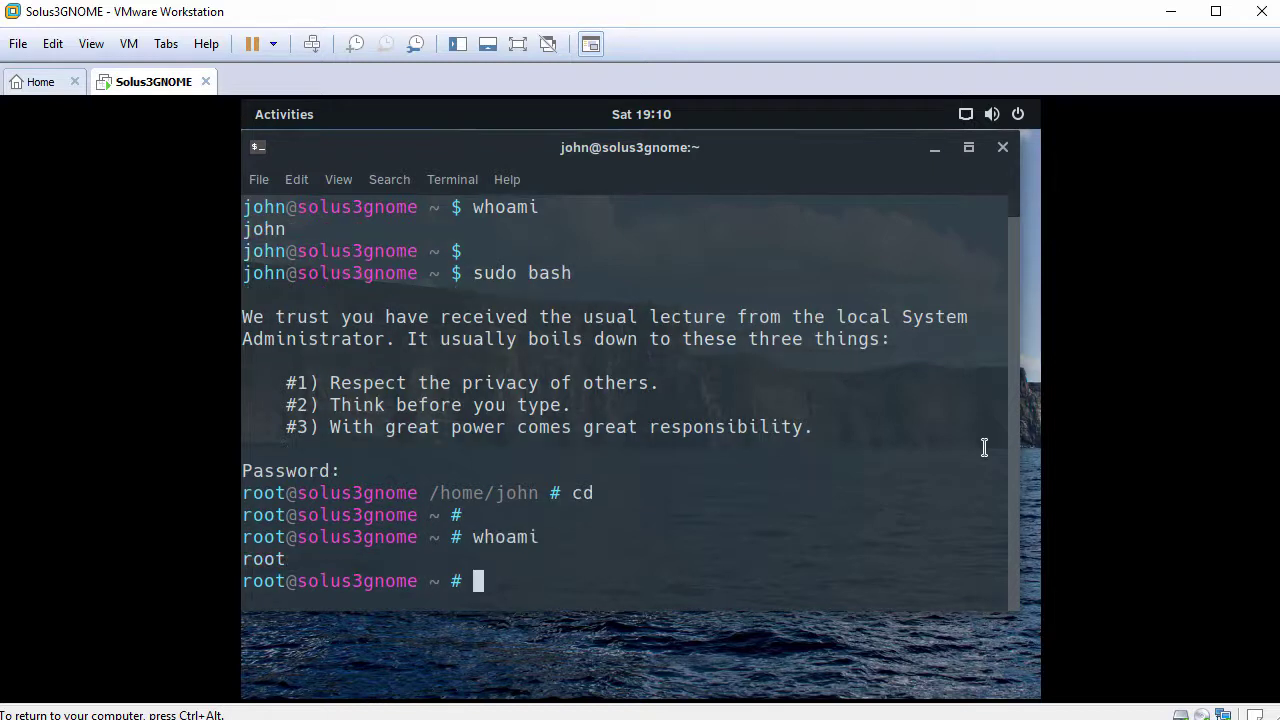
{"action": "key", "text": "Return"}
{"action": "type", "text": "clear"}
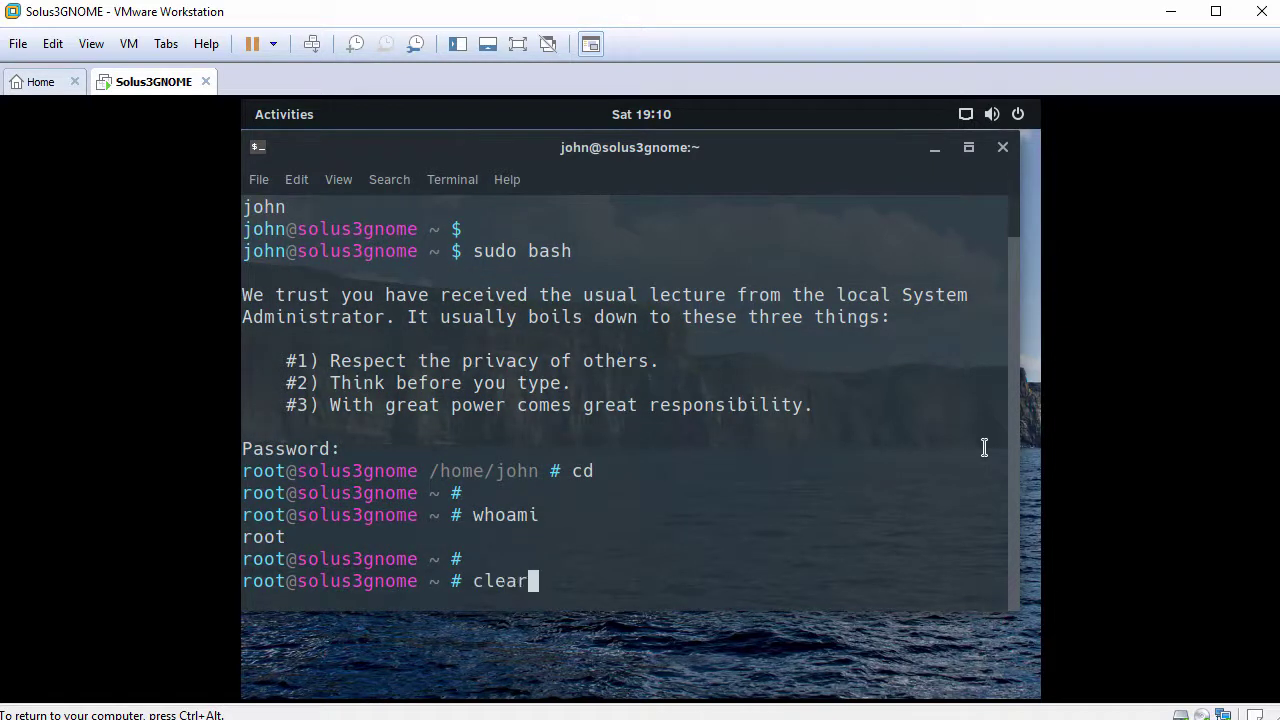
{"action": "key", "text": "Return"}
{"action": "key", "text": "Return"}
{"action": "type", "text": "pin"}
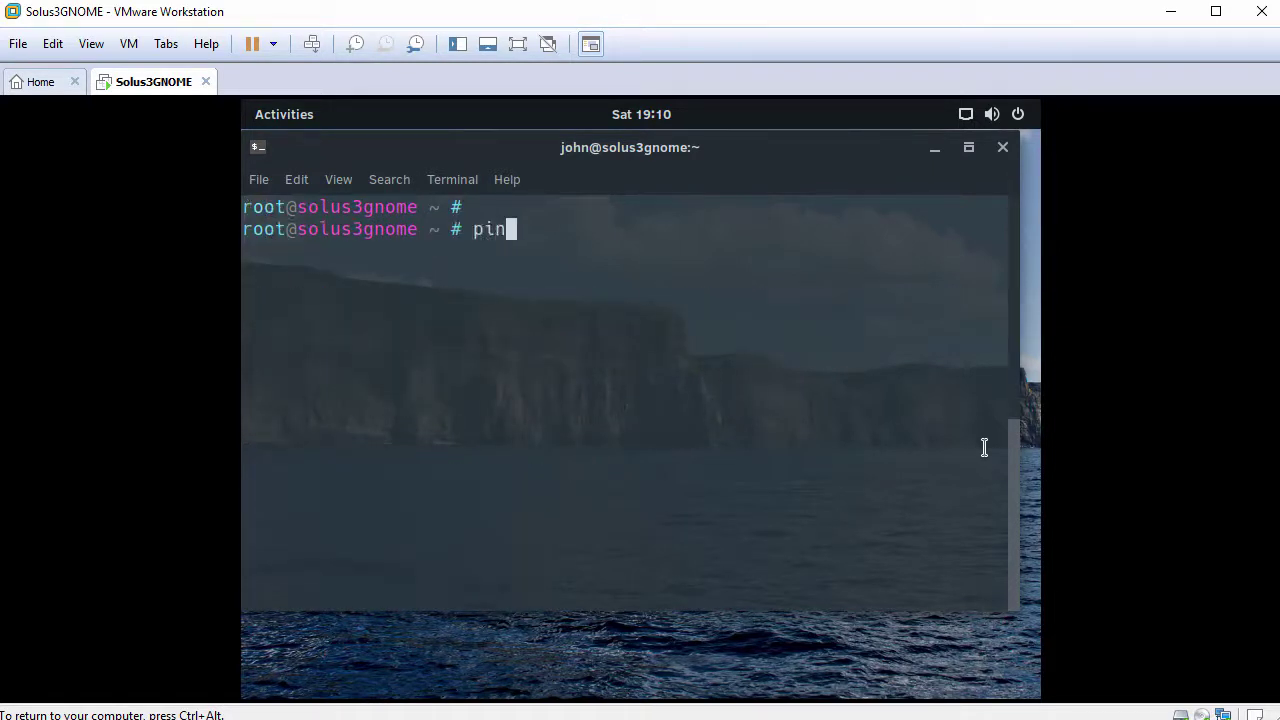
{"action": "type", "text": "g -c 3 www."}
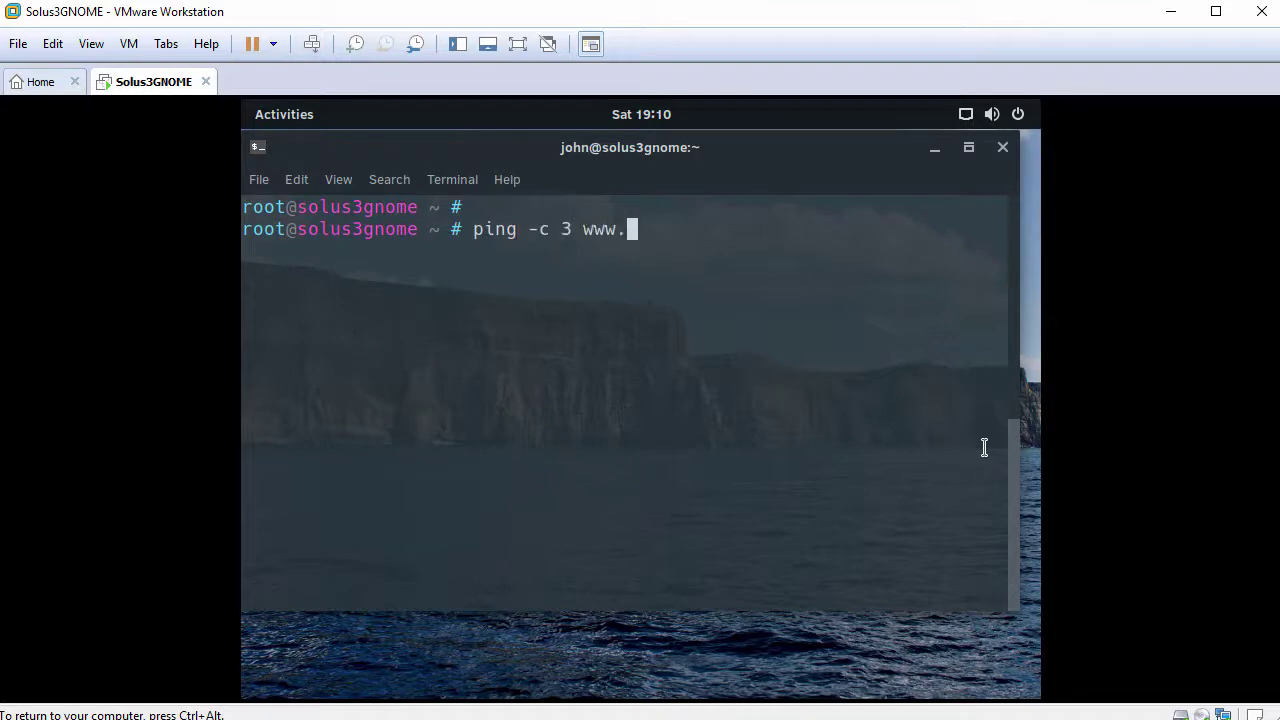
{"action": "type", "text": "google.com"}
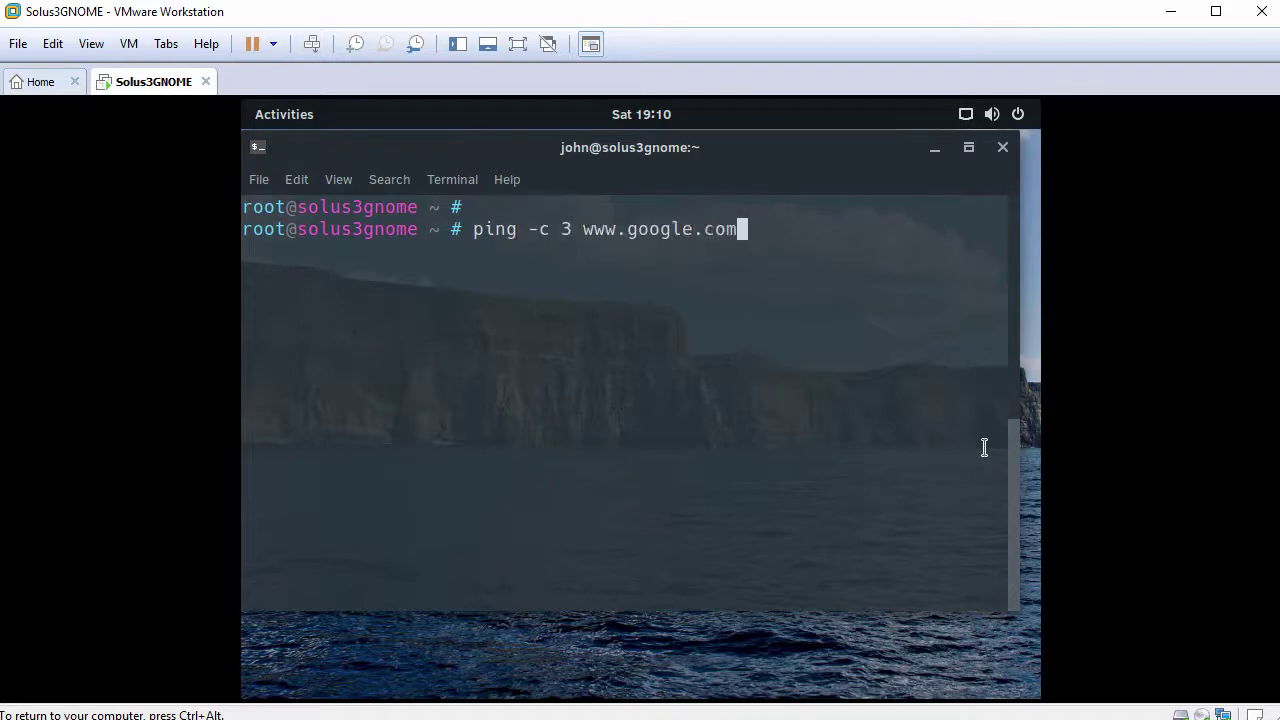
{"action": "key", "text": "Return"}
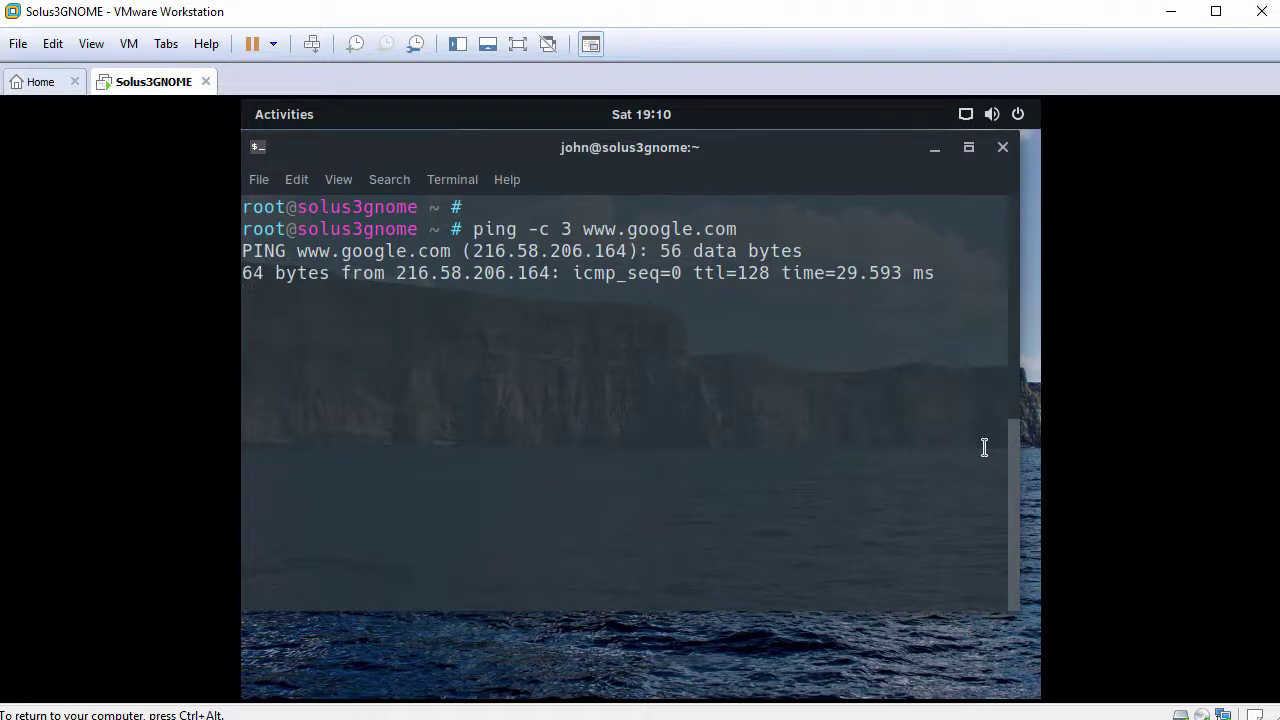
{"action": "key", "text": "Return"}
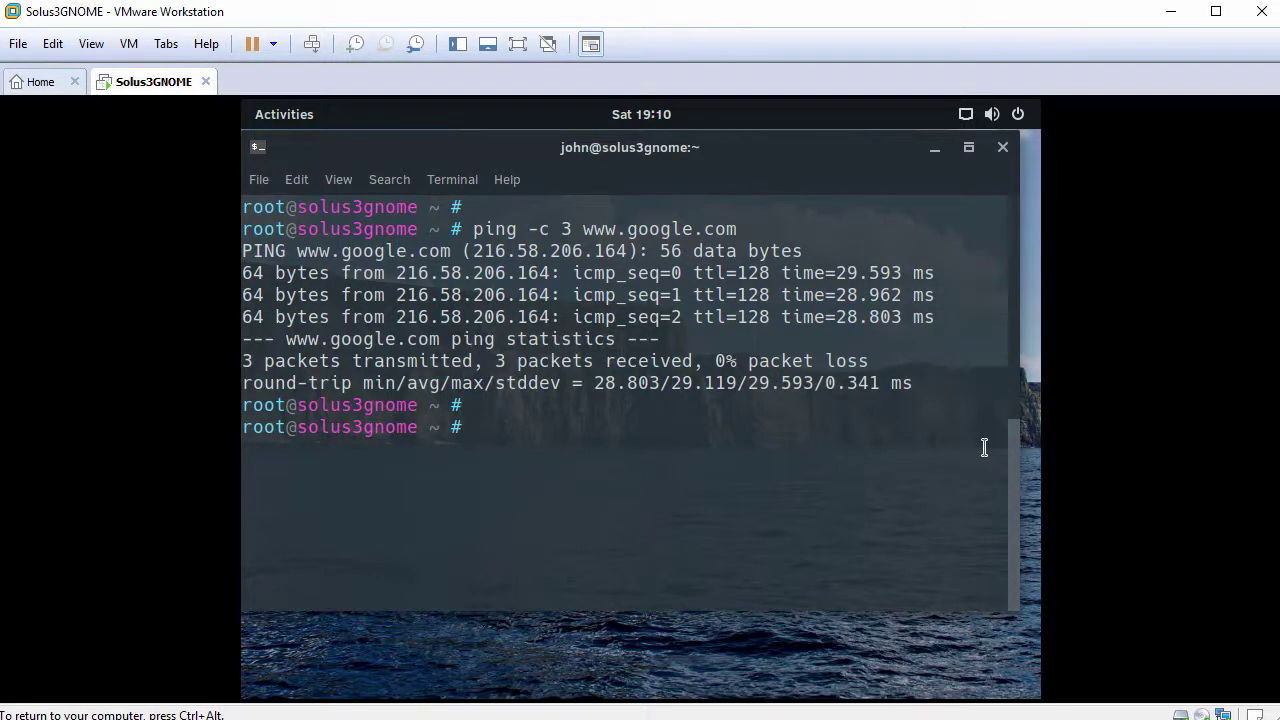
{"action": "type", "text": "eopkg sea"}
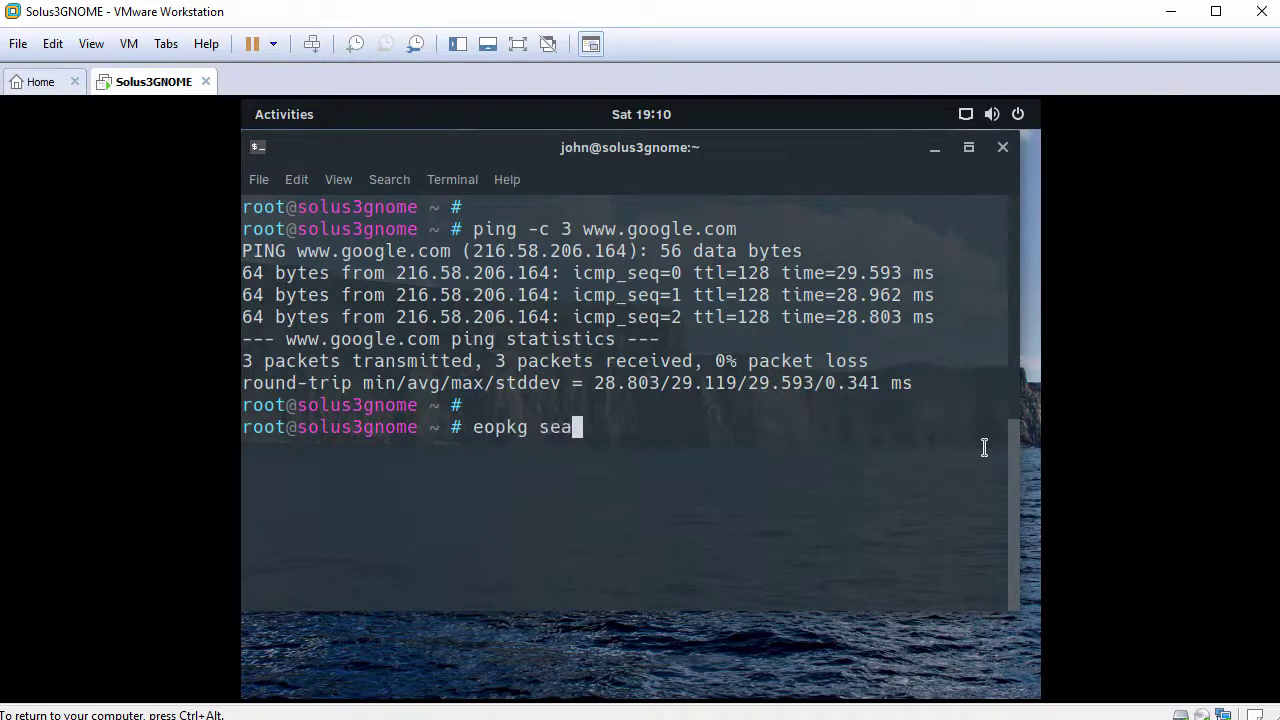
{"action": "type", "text": "rch vmware"}
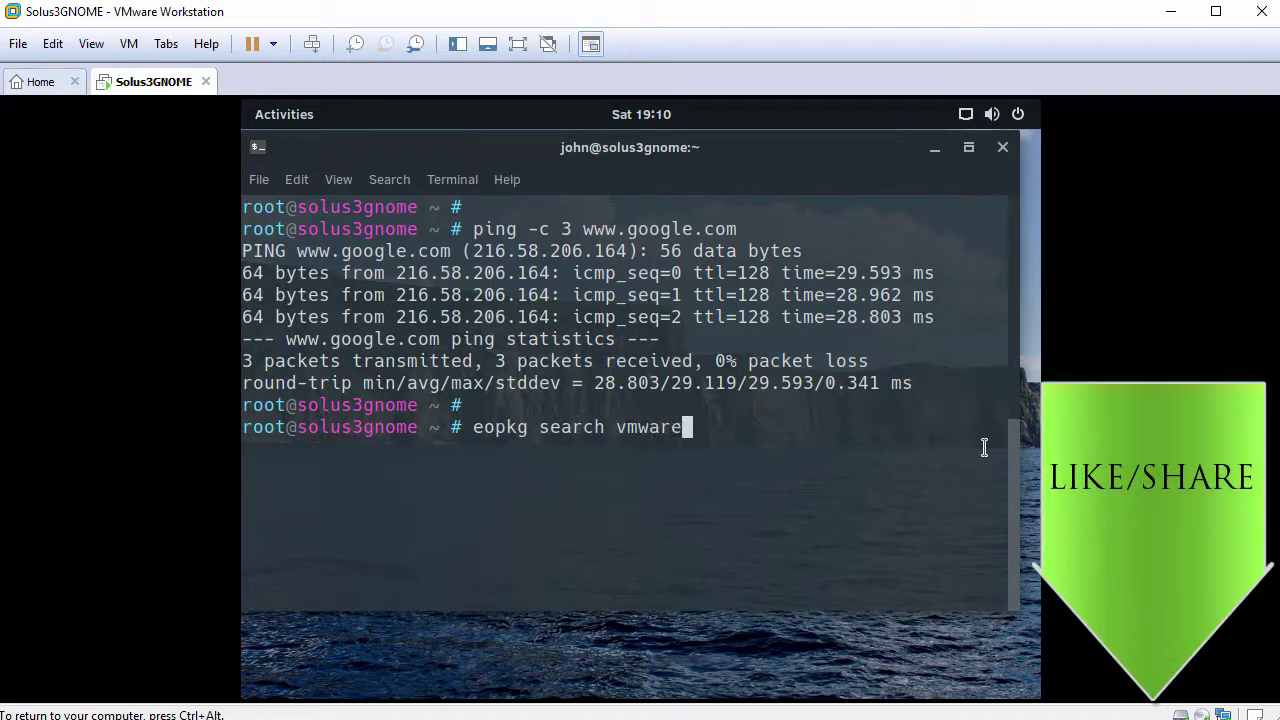
Step: Search eopkg for vmware and install open-vm-tools, accepting the extra dependency packages
{"action": "key", "text": "Return"}
{"action": "key", "text": "Return"}
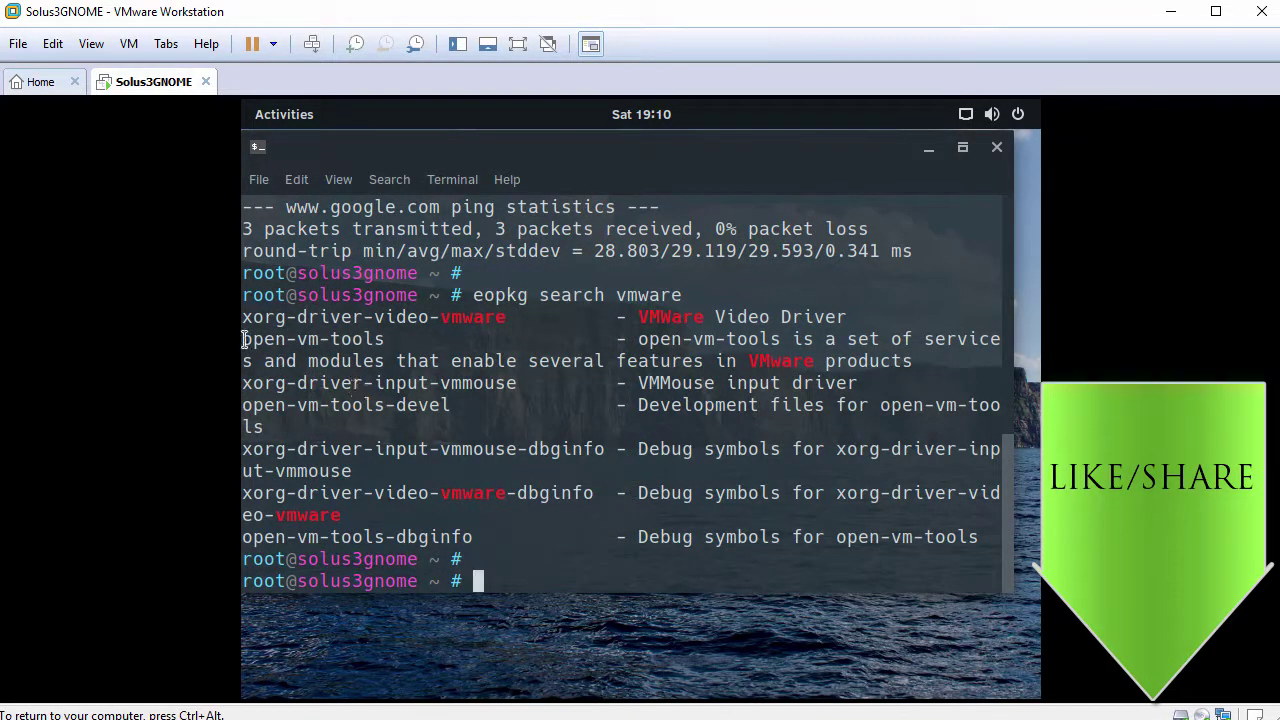
{"action": "left_click_drag", "start_coordinate": [243, 339], "coordinate": [384, 338]}
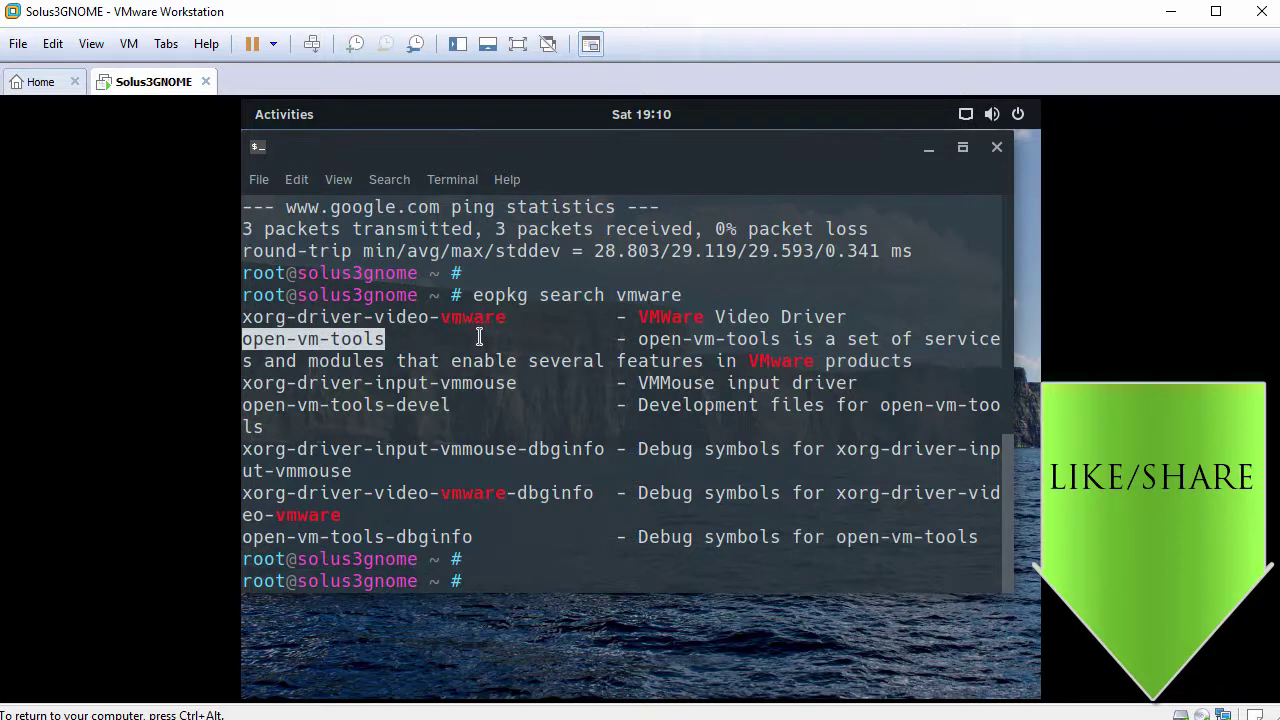
{"action": "type", "text": "eopkg install open-"}
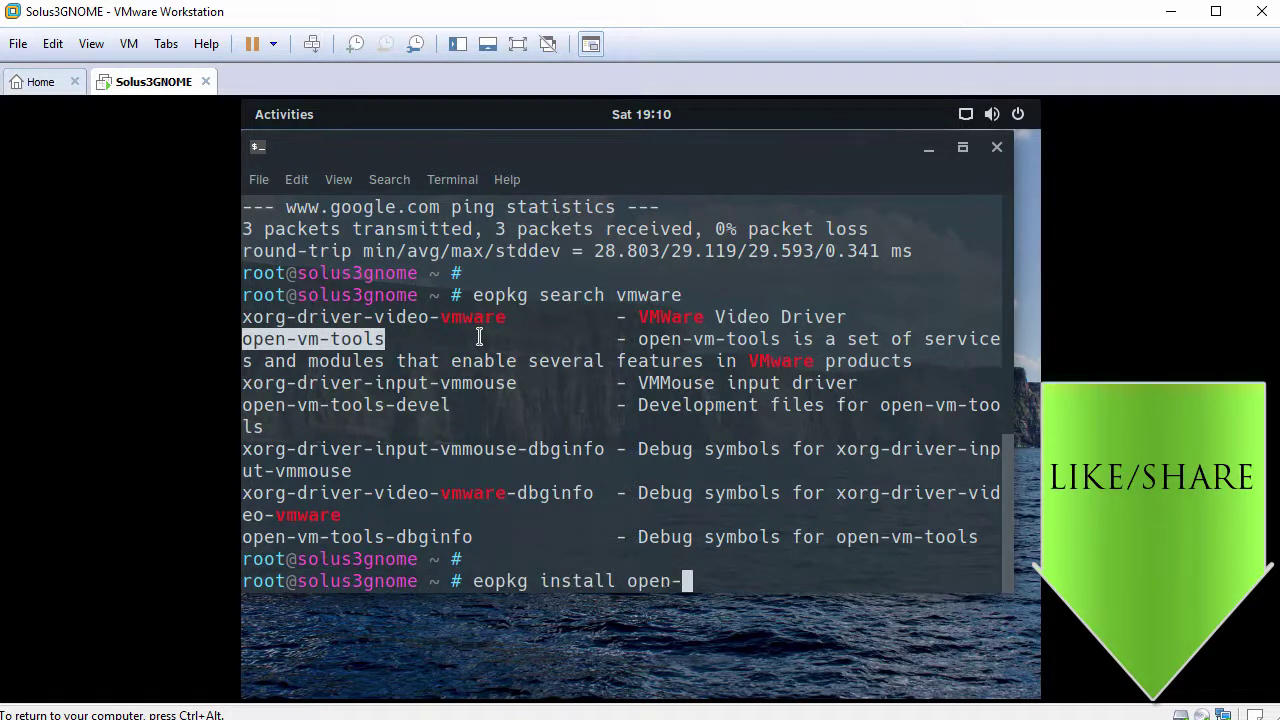
{"action": "type", "text": "vm-tools"}
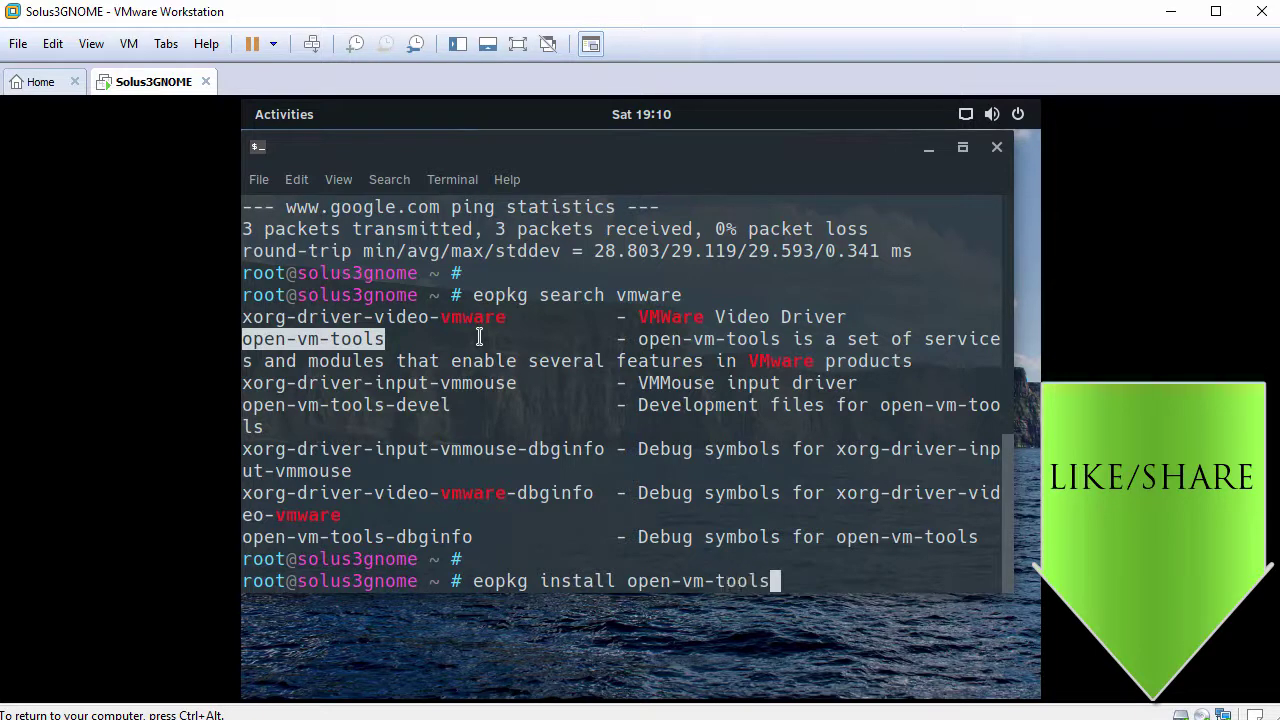
{"action": "key", "text": "Return"}
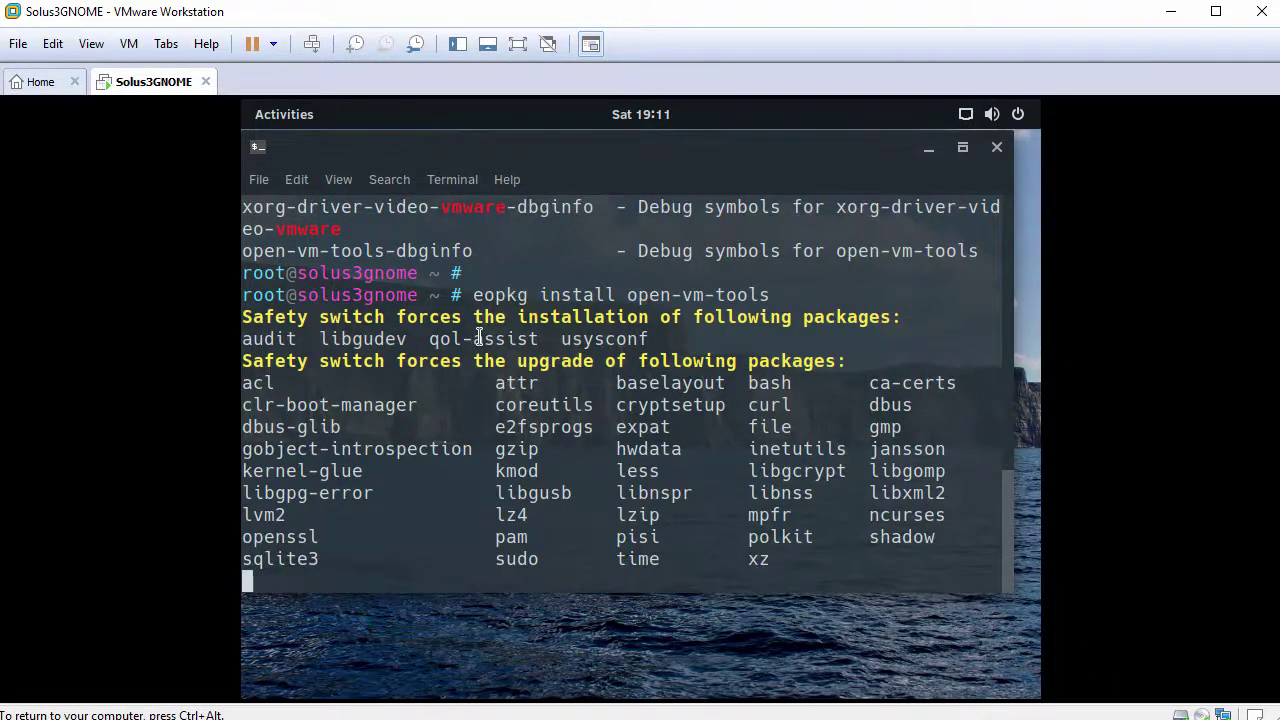
{"action": "type", "text": "y"}
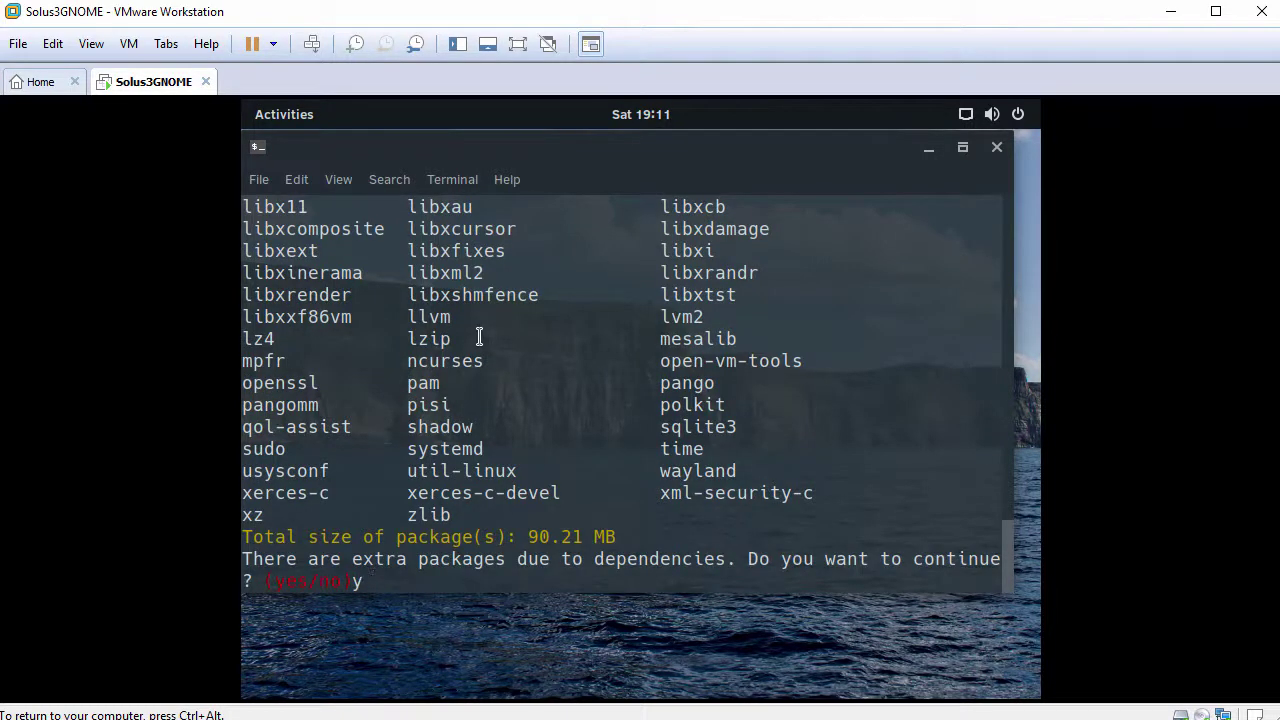
{"action": "key", "text": "Return"}
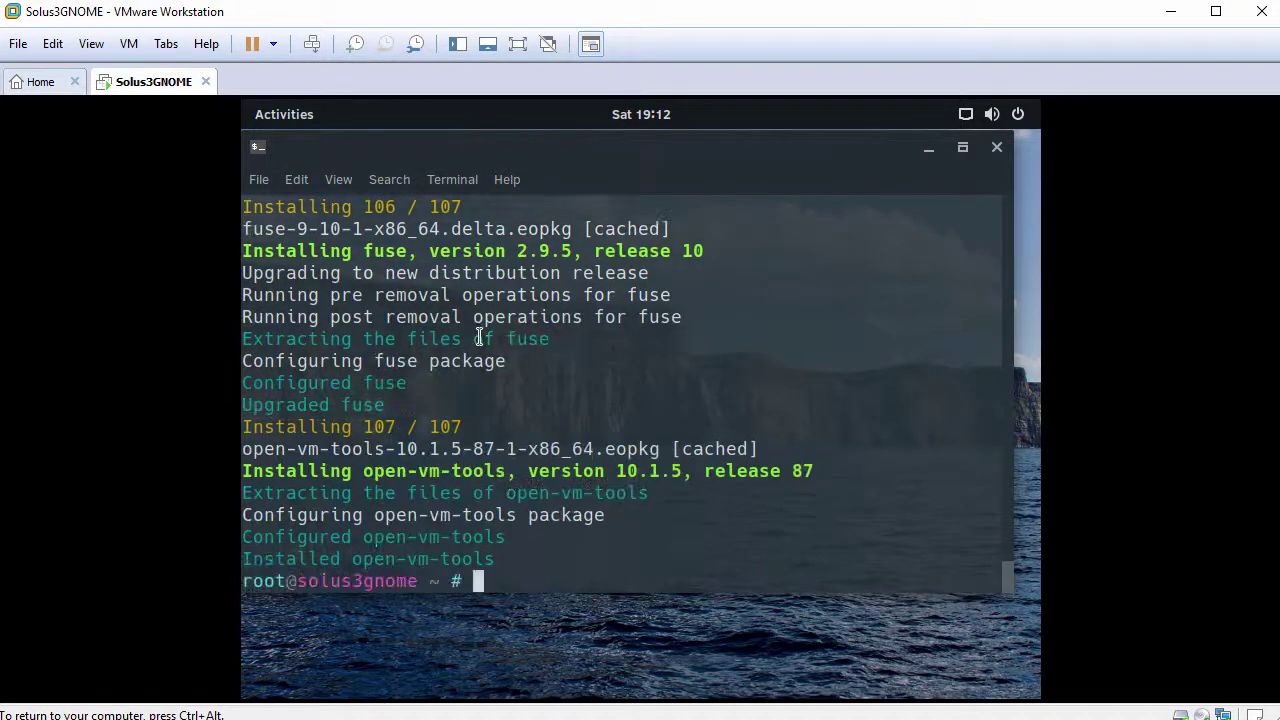
Step: Reboot the guest and boot Solus 3 immediately from the GRUB menu
{"action": "key", "text": "Return"}
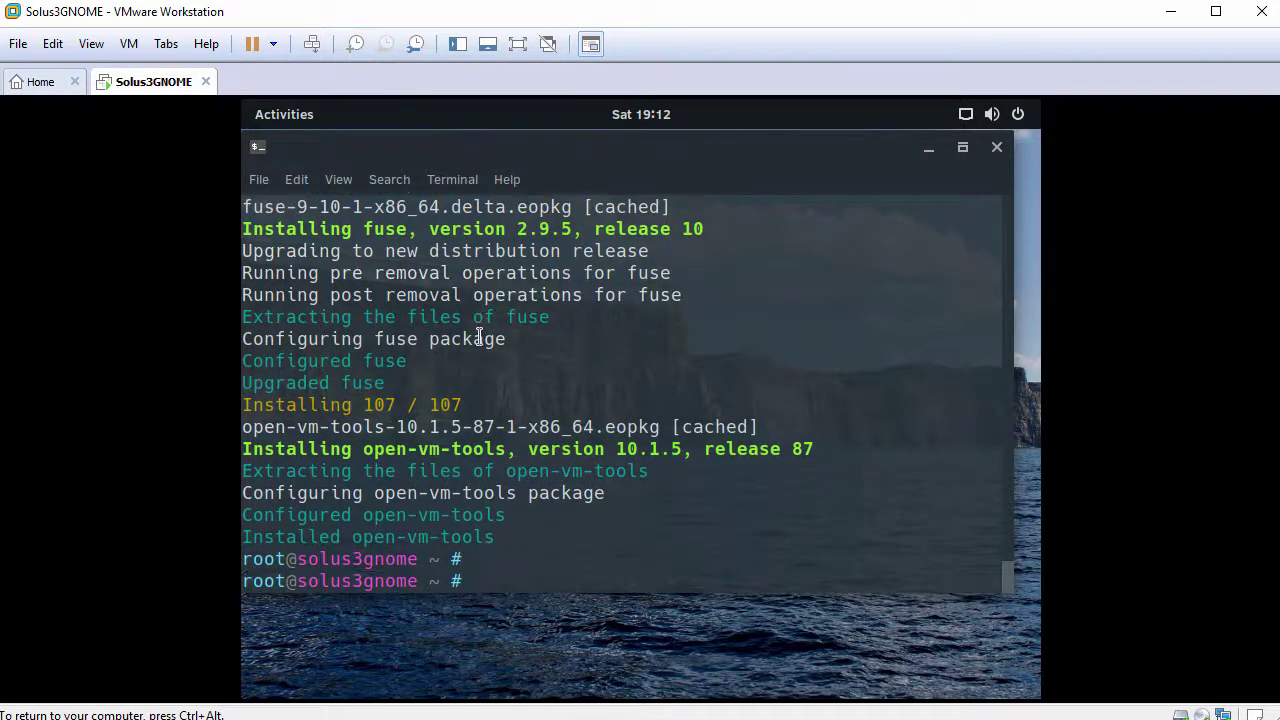
{"action": "type", "text": "reboot"}
{"action": "key", "text": "Return"}
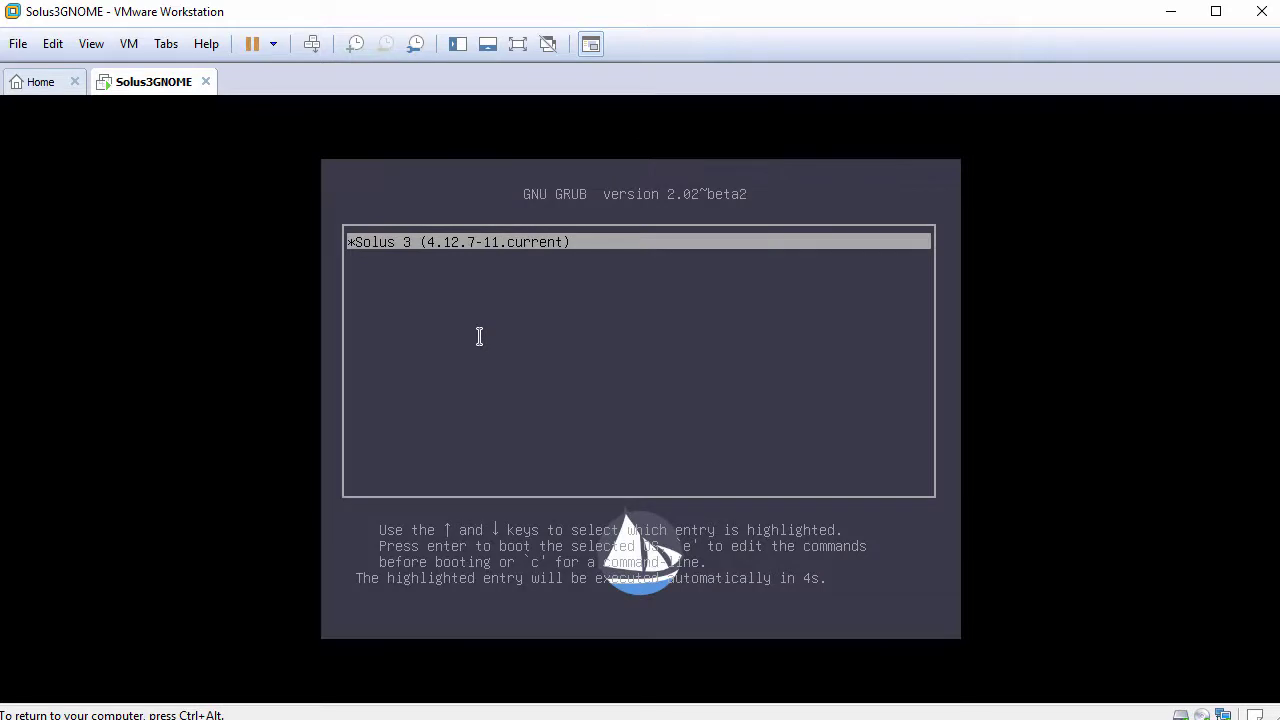
{"action": "key", "text": "Return"}
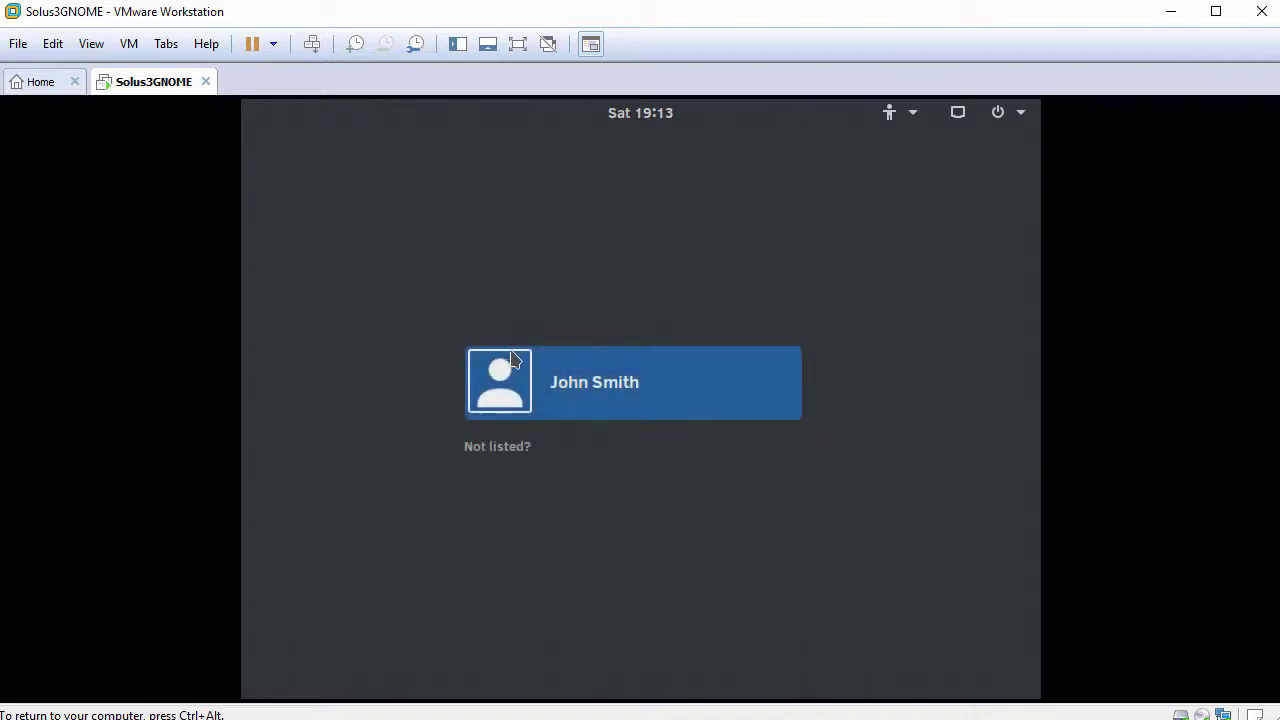
Step: Sign back in as the user, then apply View > Fit Guest Now to fill the window
{"action": "left_click", "coordinate": [645, 393]}
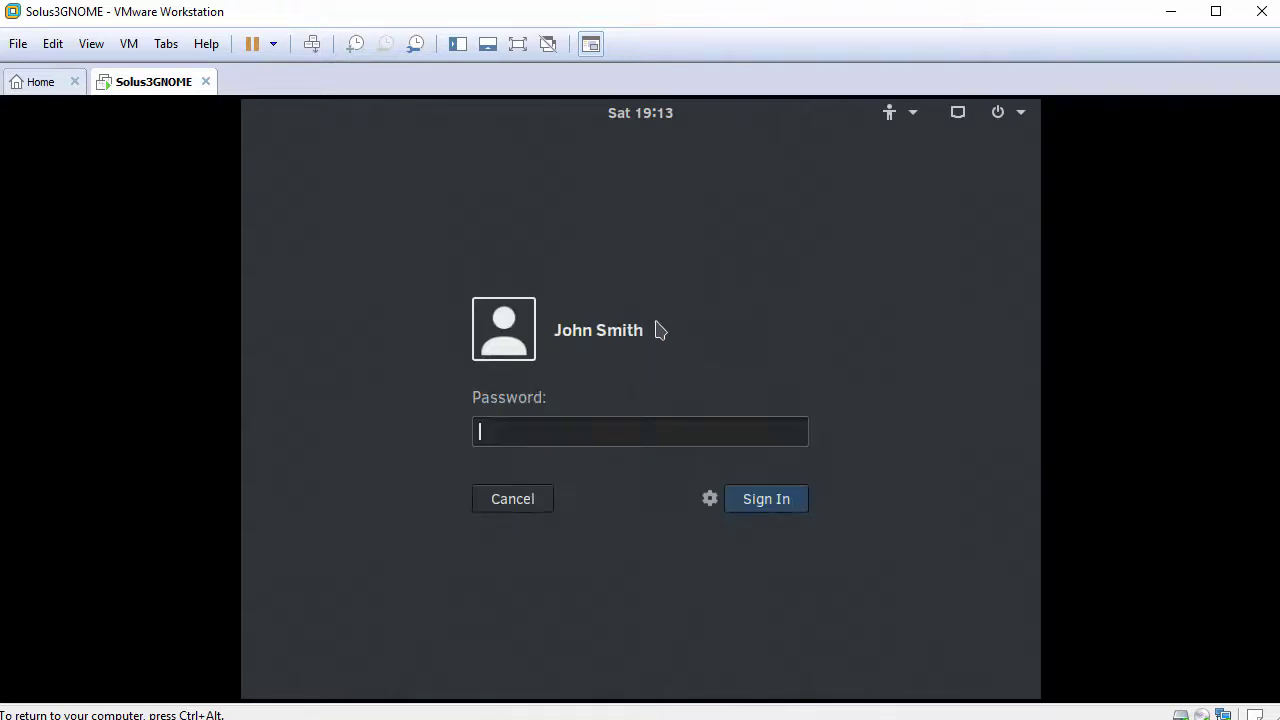
{"action": "left_click", "coordinate": [766, 510]}
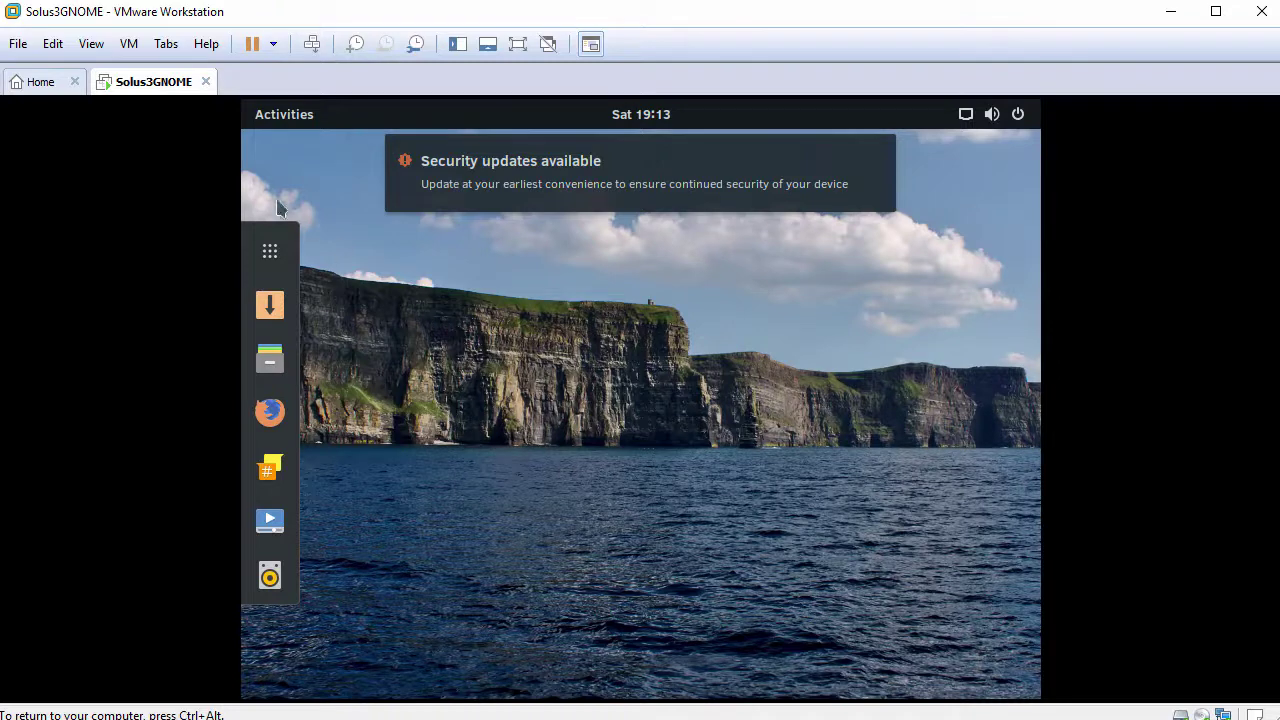
{"action": "left_click", "coordinate": [93, 47]}
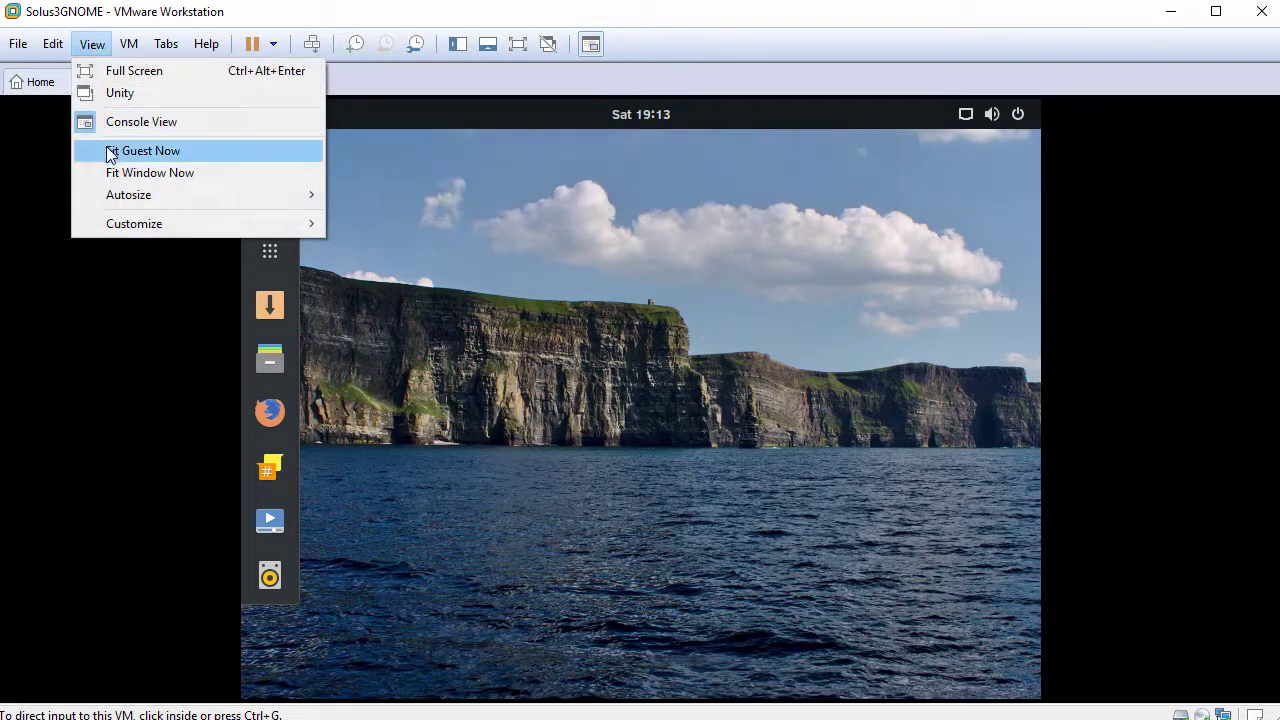
{"action": "left_click", "coordinate": [176, 153]}
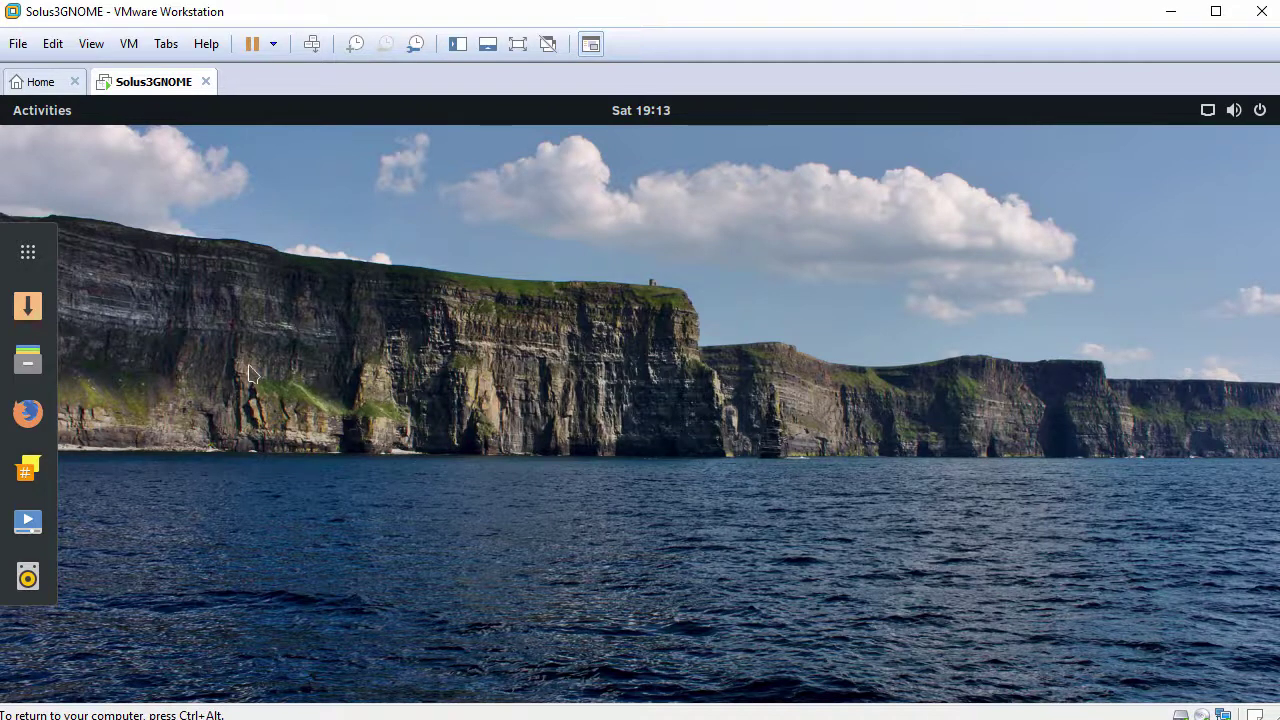
Step: Open Files and paste the host-copied FileFromHost.txt into the Home folder
{"action": "left_click", "coordinate": [28, 368]}
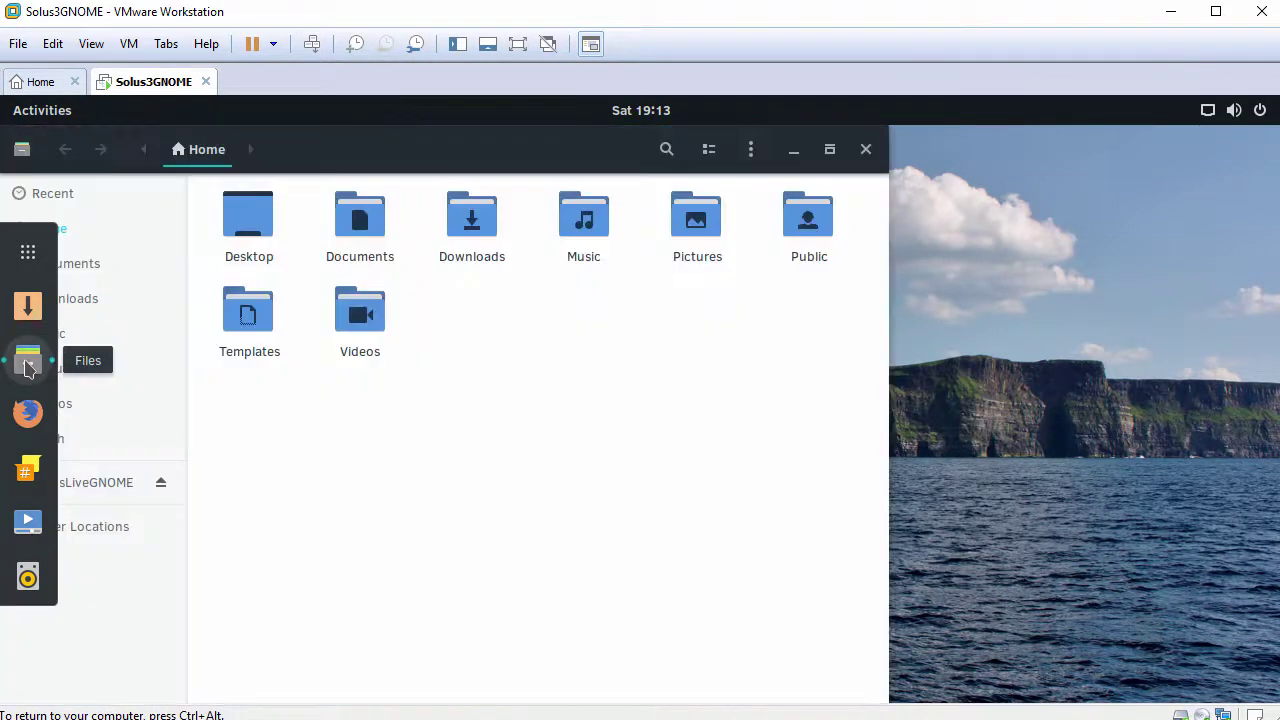
{"action": "left_click_drag", "start_coordinate": [399, 149], "coordinate": [573, 142]}
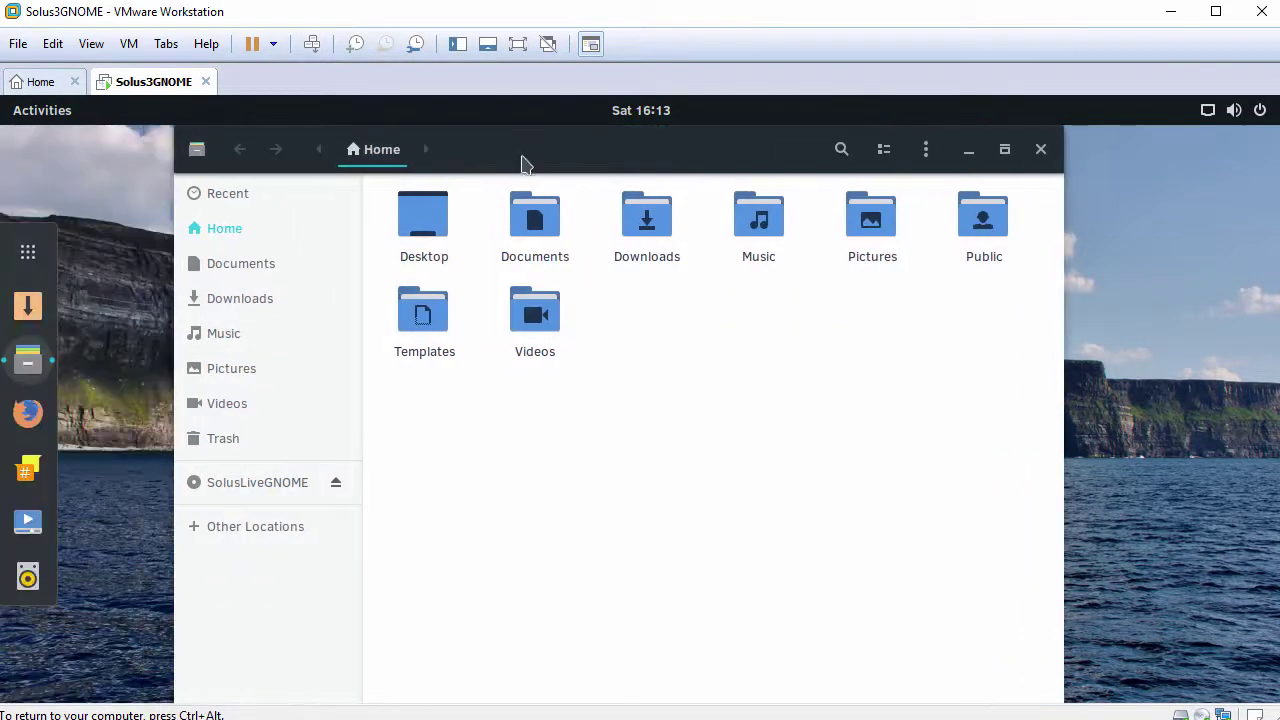
{"action": "right_click", "coordinate": [716, 333]}
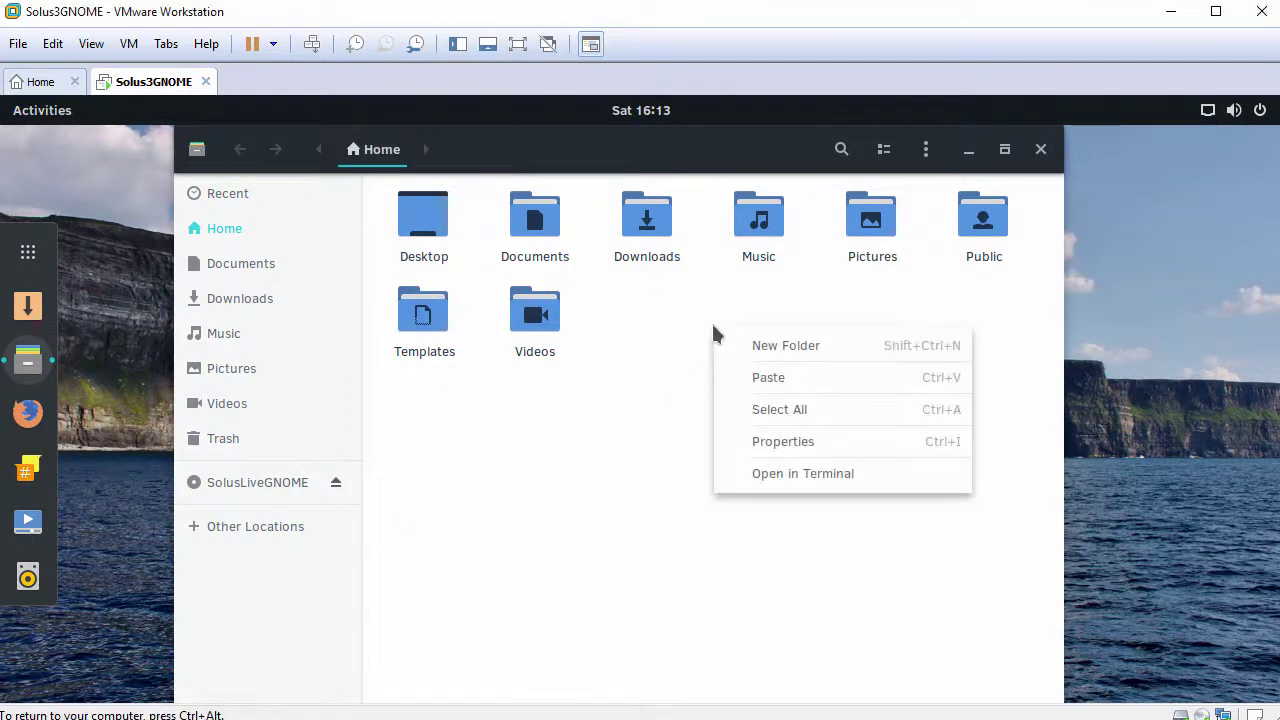
{"action": "left_click", "coordinate": [742, 377]}
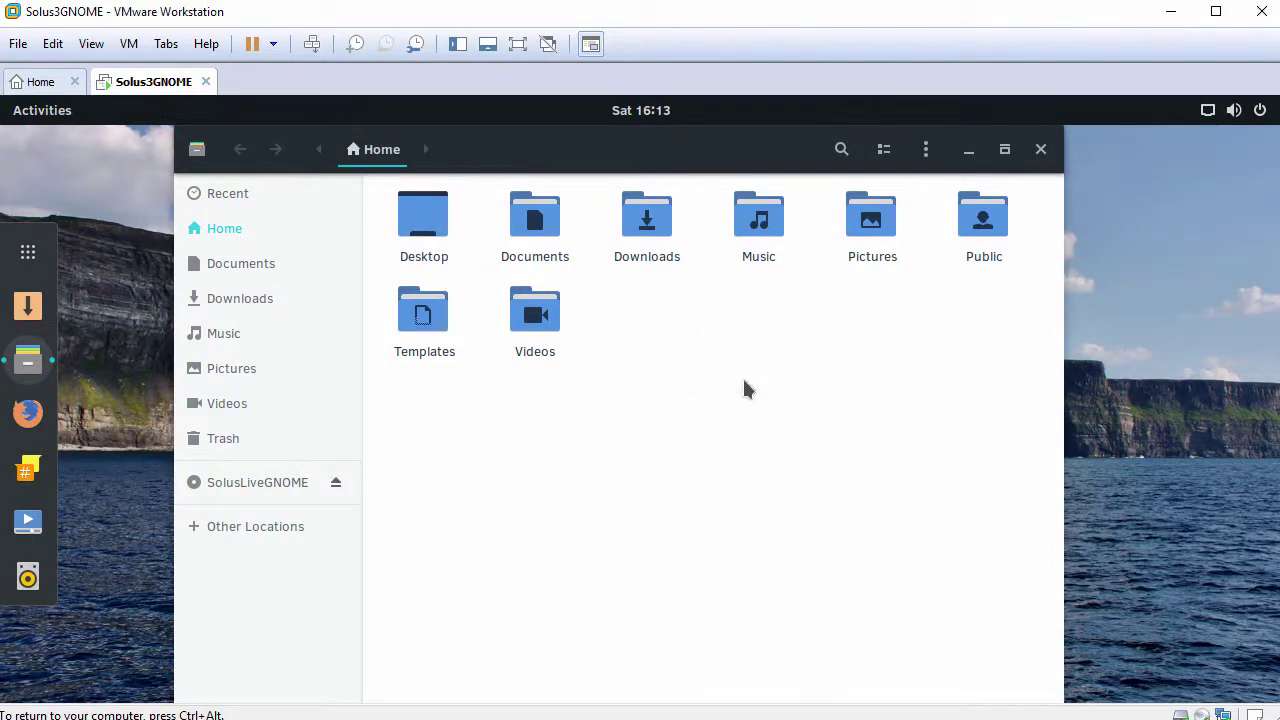
Step: Open FileFromHost.txt in gedit, paste the host clipboard text, then close without saving
{"action": "double_click", "coordinate": [760, 228]}
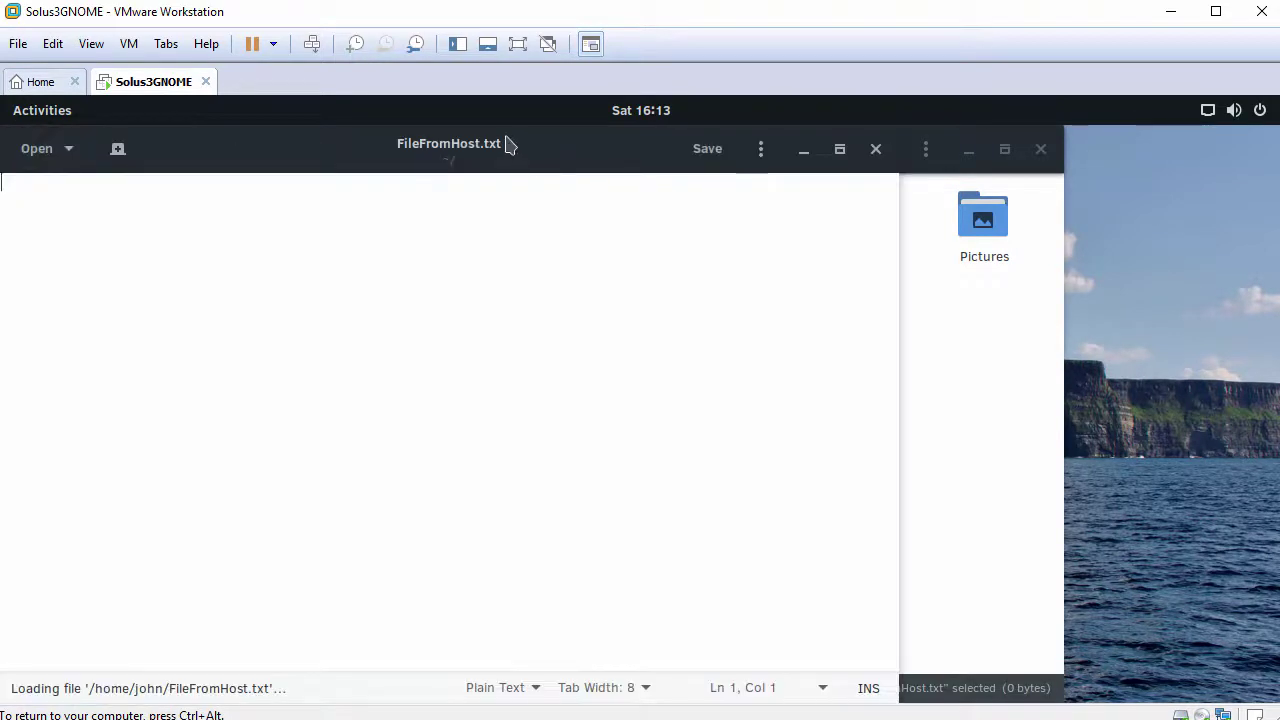
{"action": "left_click_drag", "start_coordinate": [506, 140], "coordinate": [667, 145]}
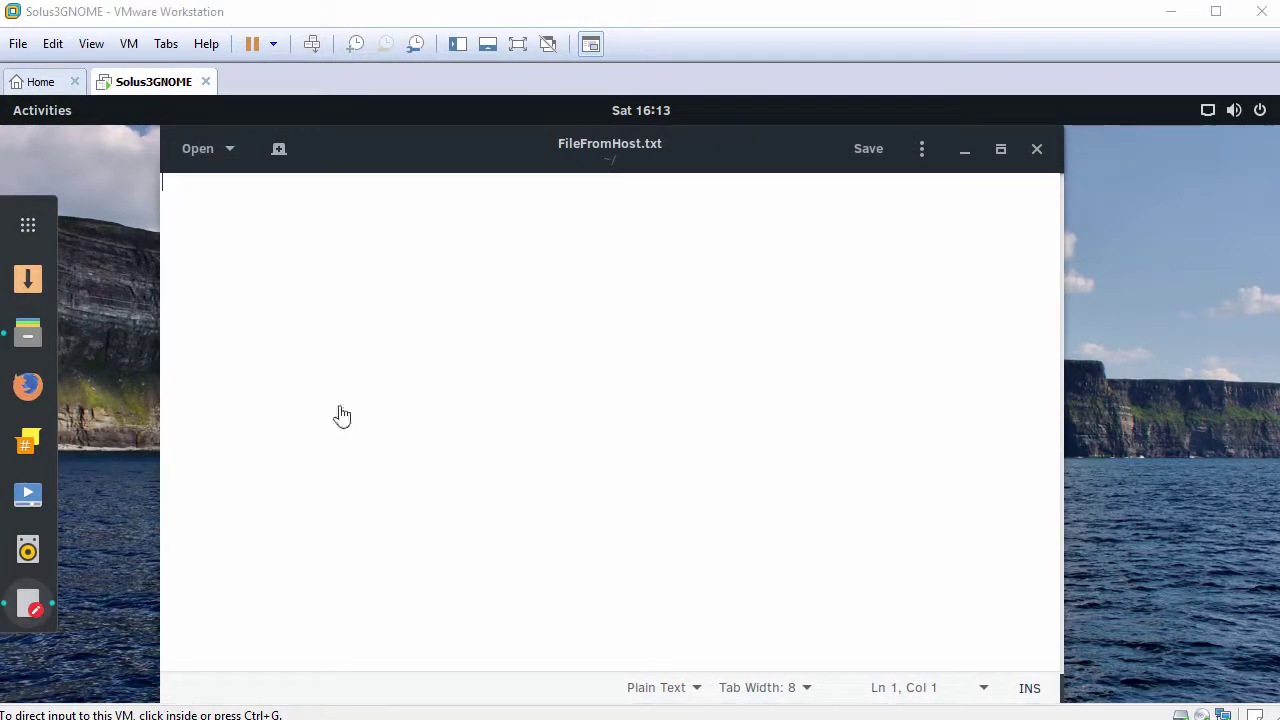
{"action": "right_click", "coordinate": [534, 255]}
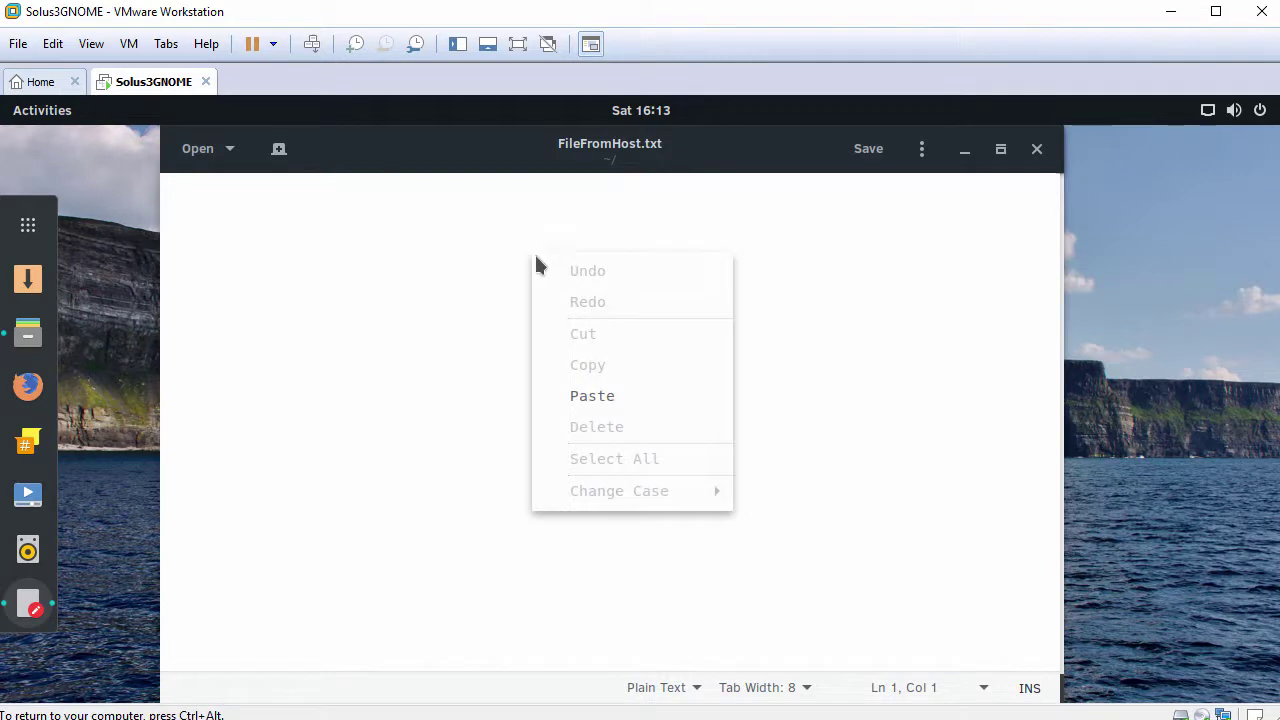
{"action": "left_click", "coordinate": [590, 398]}
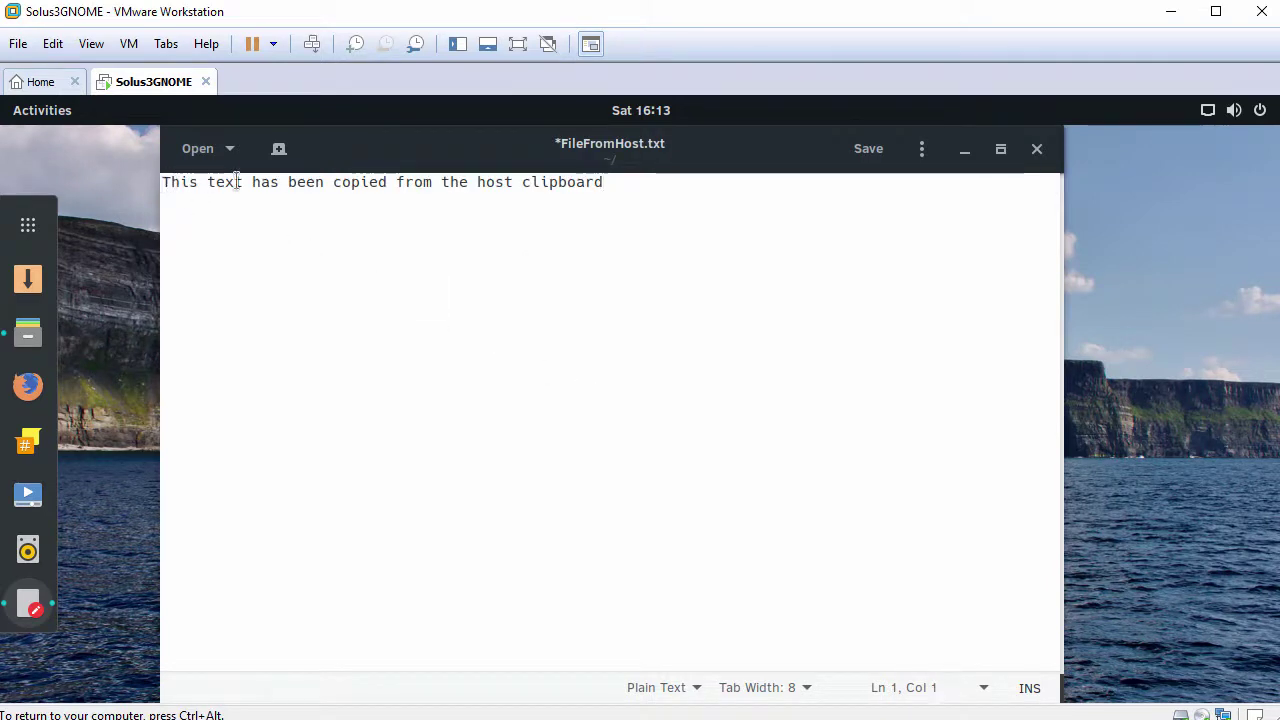
{"action": "left_click_drag", "start_coordinate": [163, 182], "coordinate": [610, 190]}
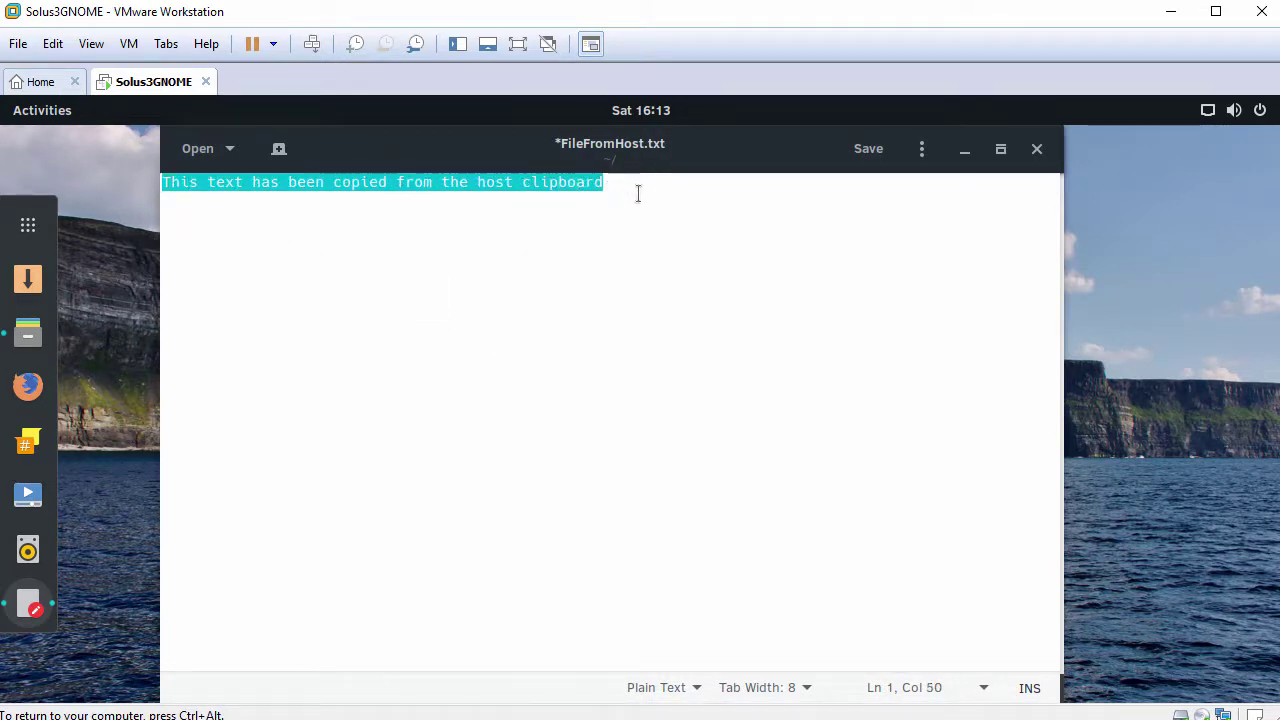
{"action": "left_click", "coordinate": [1037, 149]}
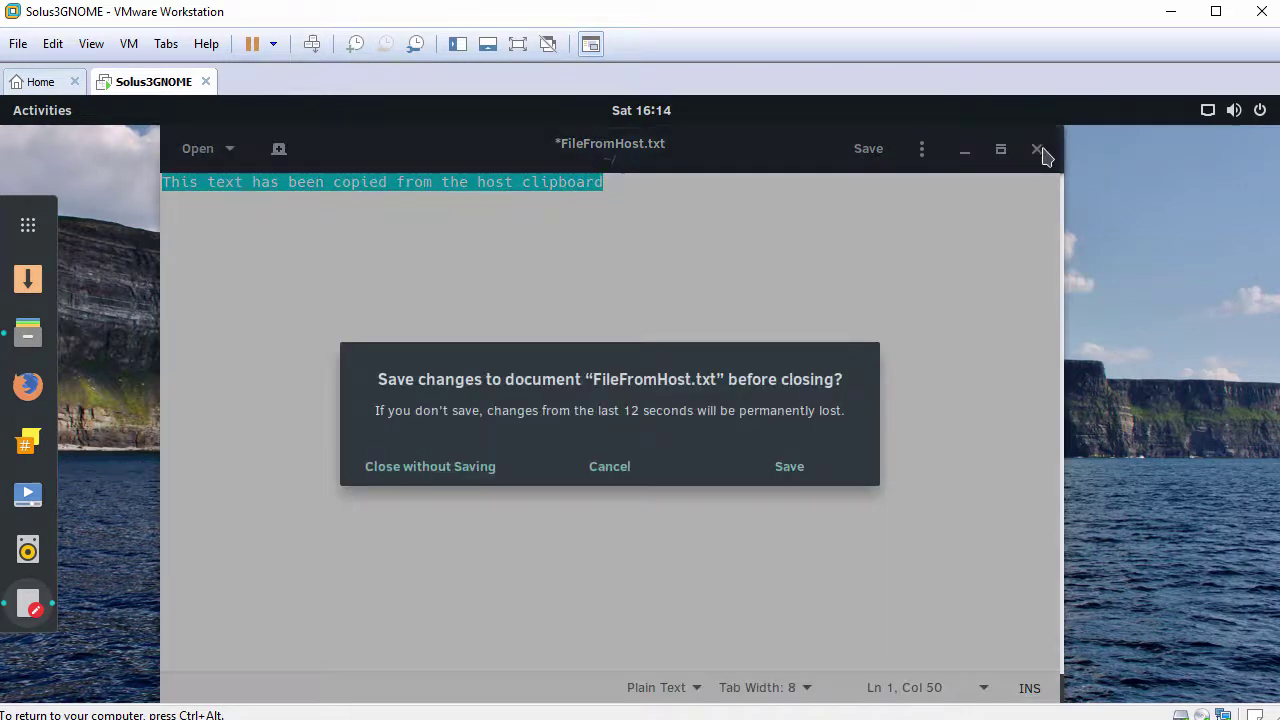
{"action": "left_click", "coordinate": [437, 476]}
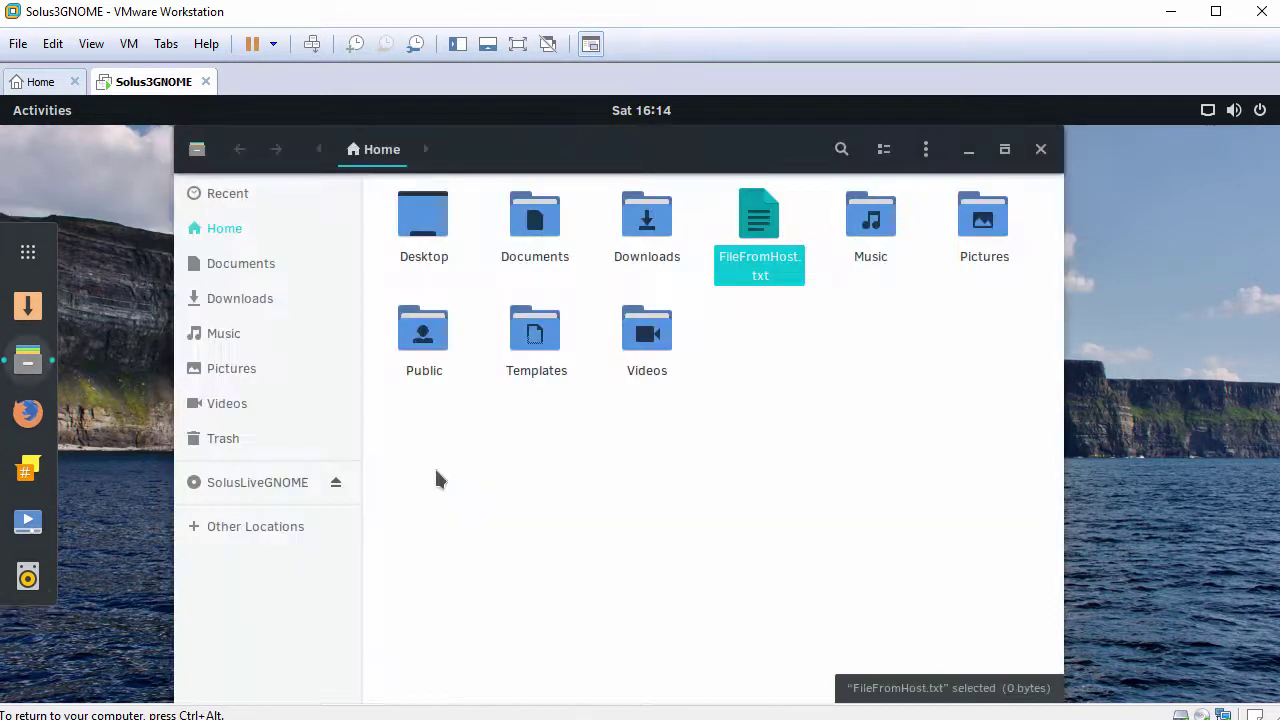
Step: Close the Files window and launch Terminal from the second page of Show Applications
{"action": "left_click", "coordinate": [1041, 149]}
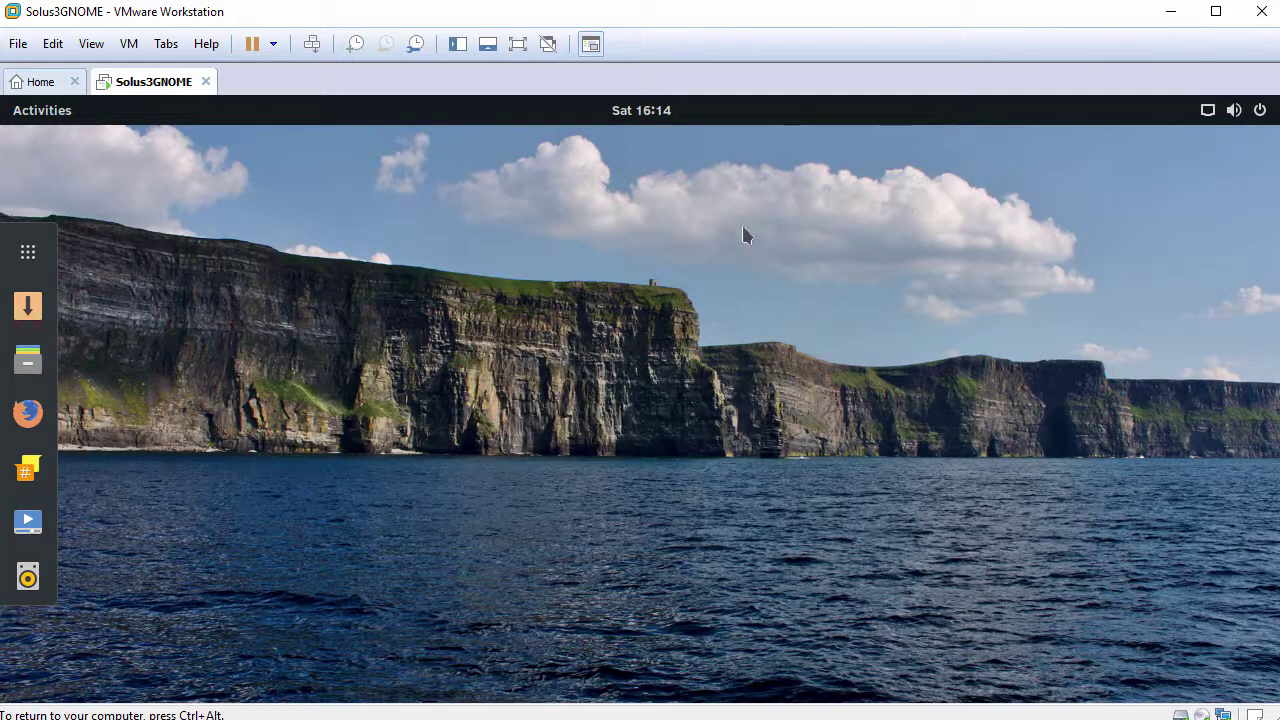
{"action": "left_click", "coordinate": [30, 256]}
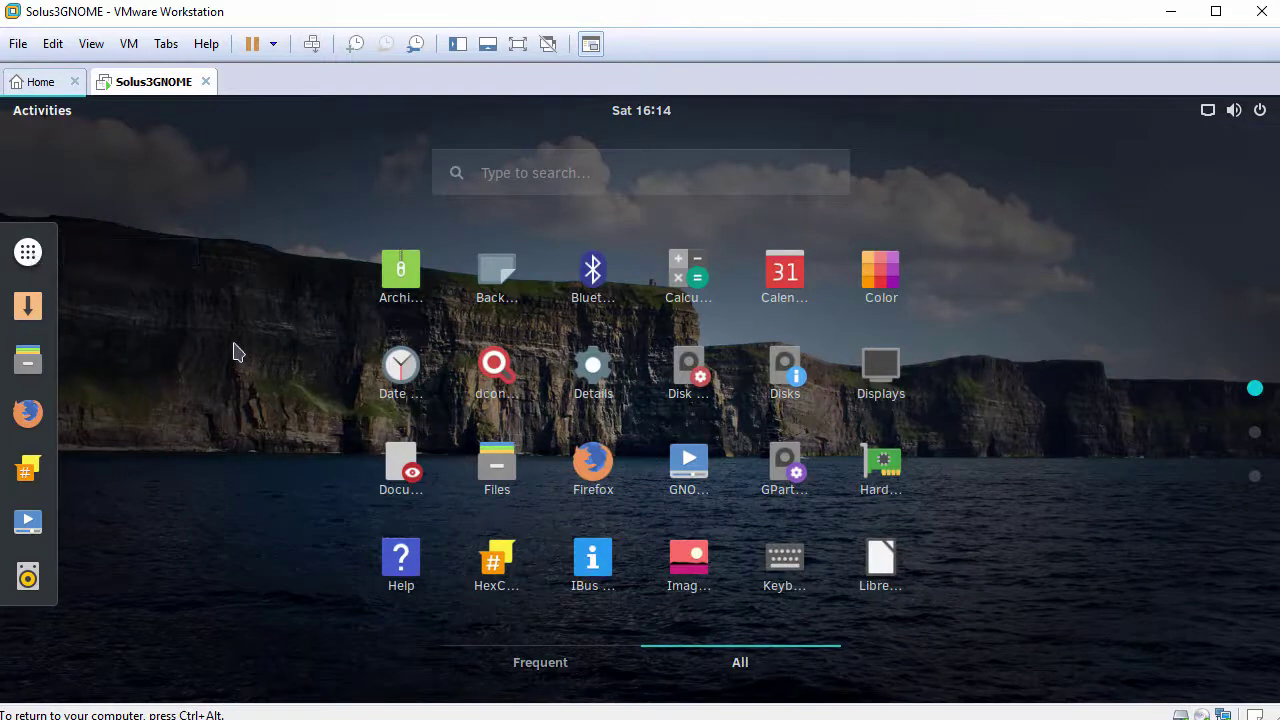
{"action": "scroll", "coordinate": [245, 355], "scroll_direction": "down", "scroll_amount": 1}
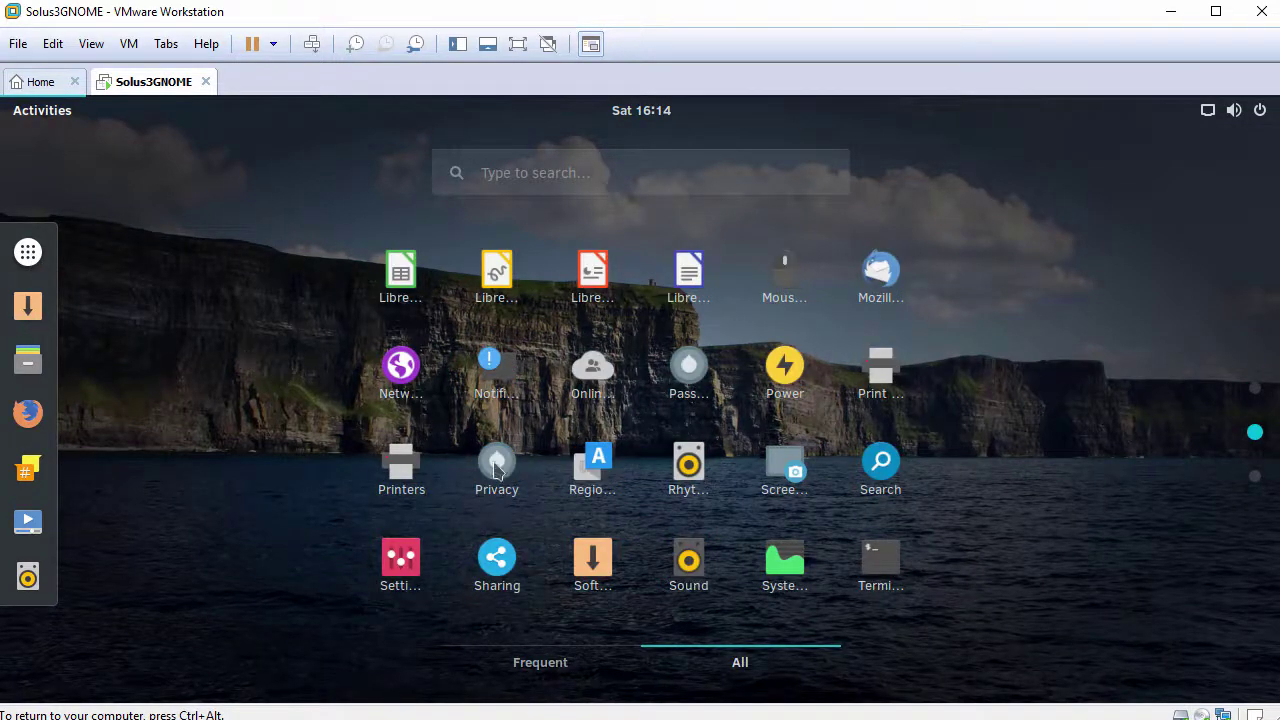
{"action": "left_click", "coordinate": [868, 568]}
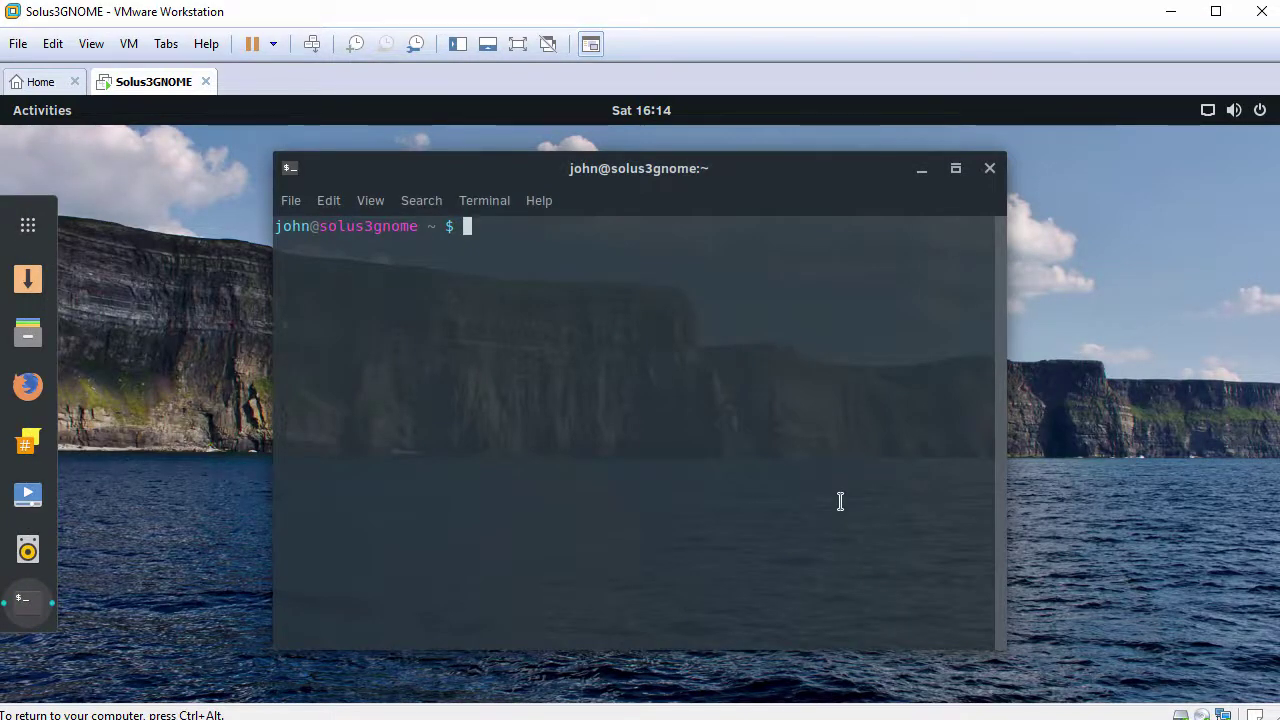
Step: Enlarge the font, resize the terminal to 90 columns, and run hostnamectl showing Solus 3
{"action": "key", "text": "ctrl+plus"}
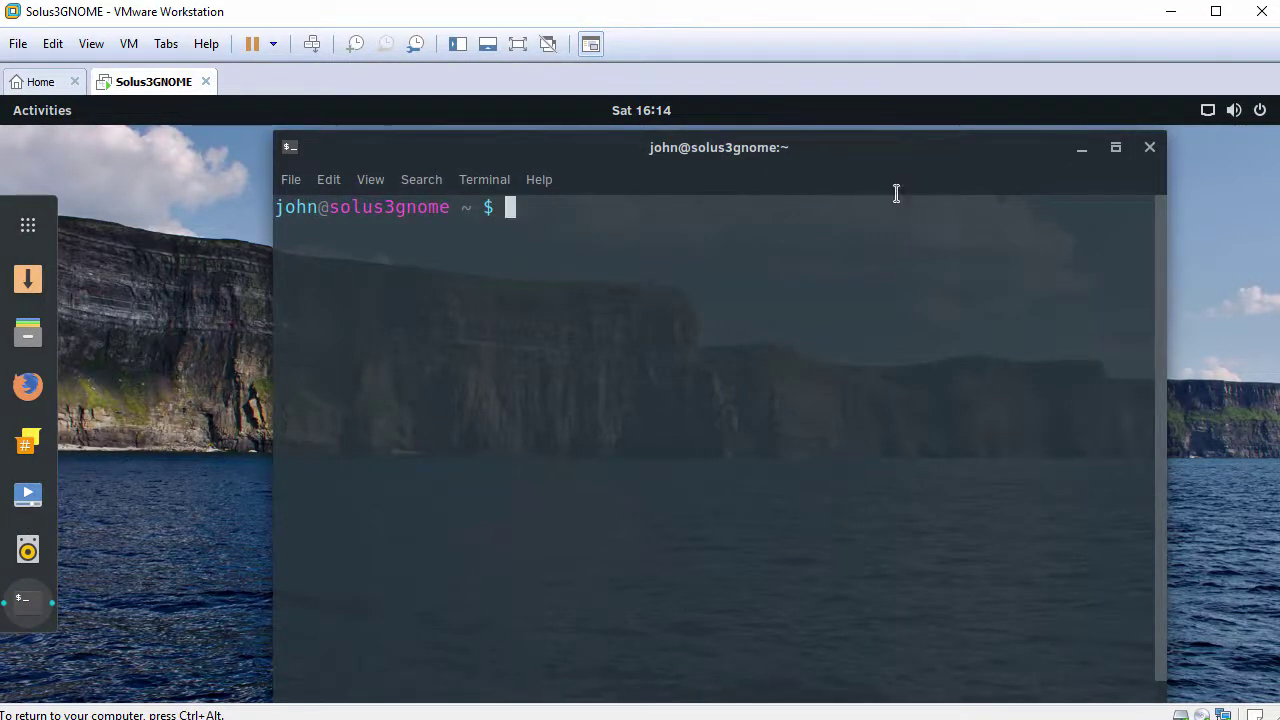
{"action": "left_click_drag", "start_coordinate": [889, 135], "coordinate": [744, 154]}
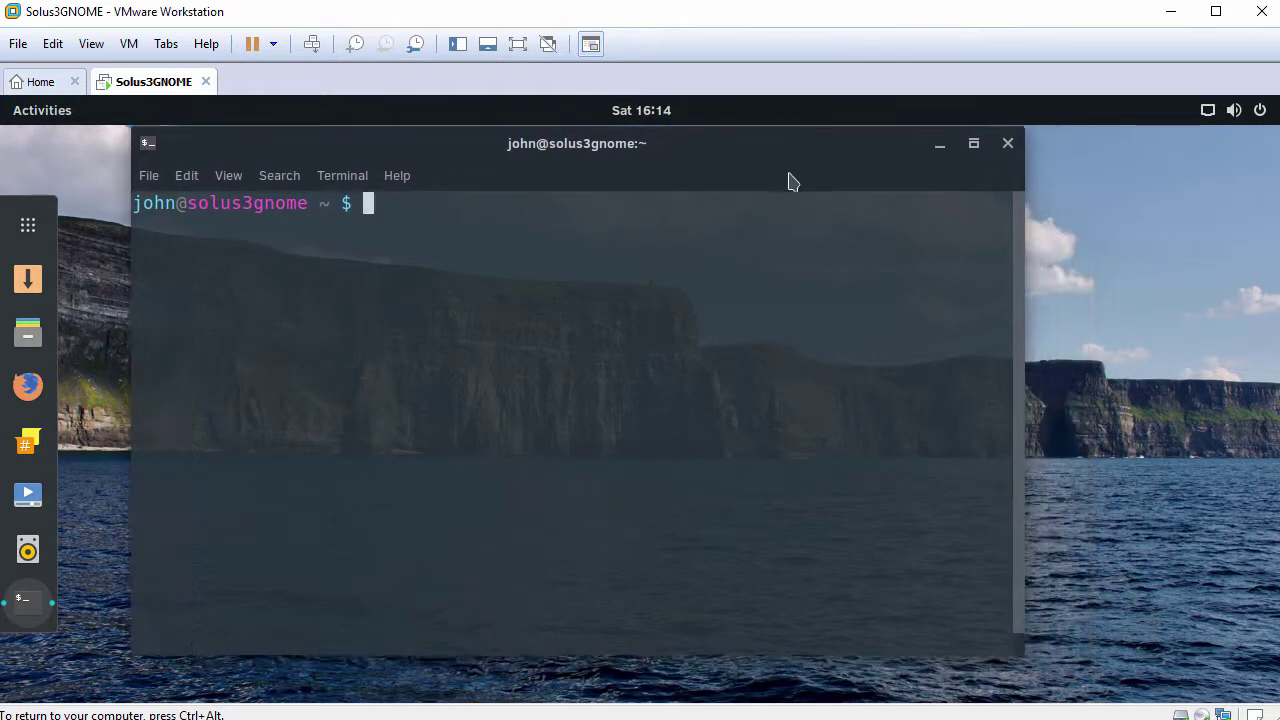
{"action": "left_click_drag", "start_coordinate": [1021, 232], "coordinate": [1156, 234]}
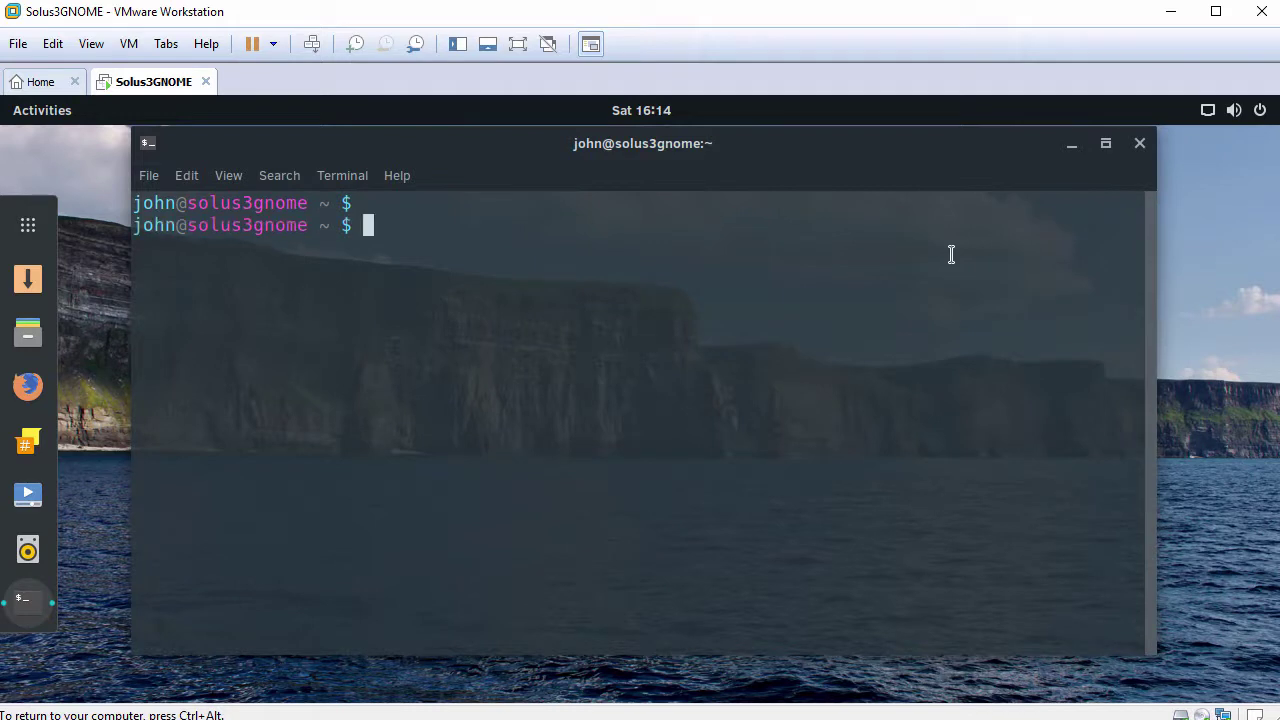
{"action": "type", "text": "hostnamectl"}
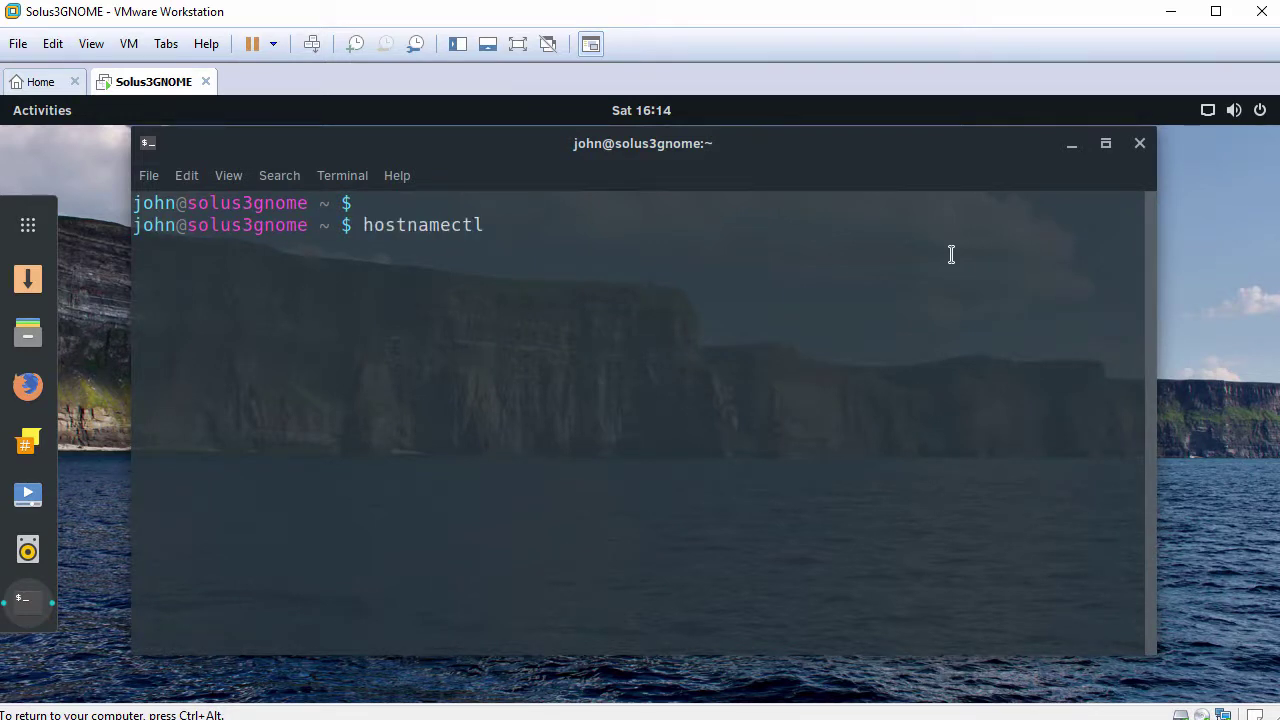
{"action": "key", "text": "Return"}
{"action": "key", "text": "Return"}
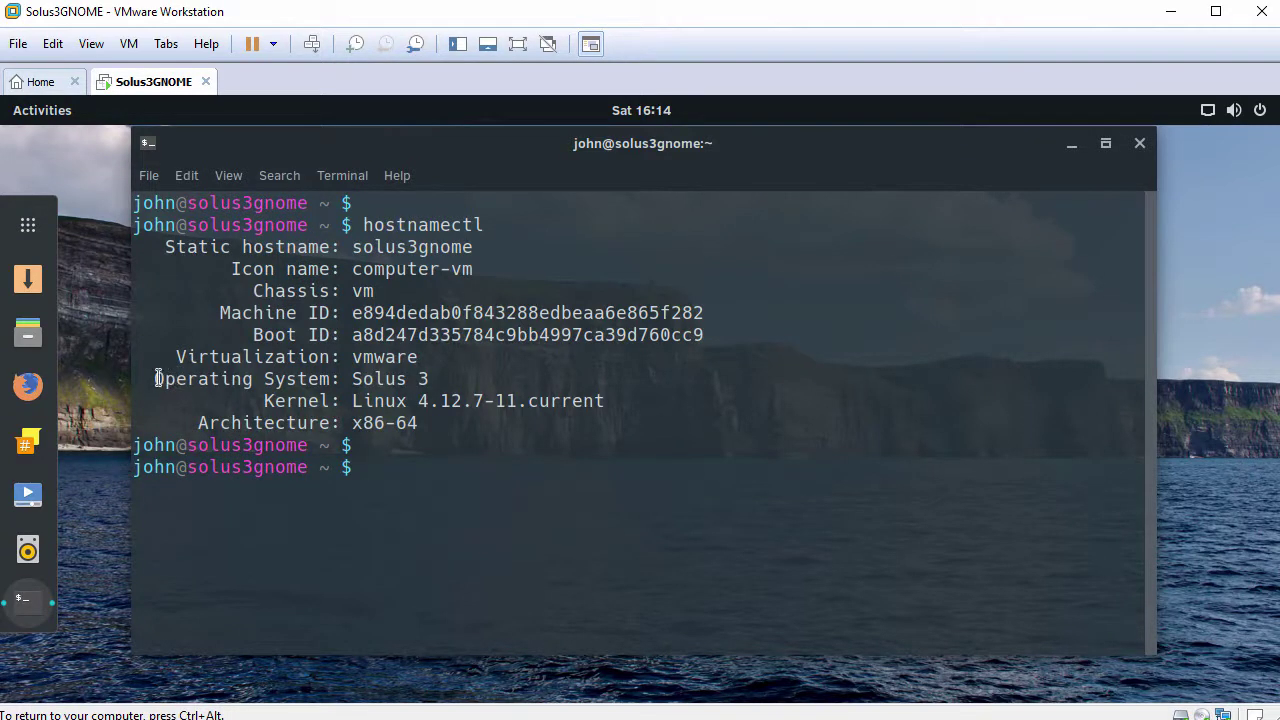
{"action": "left_click_drag", "start_coordinate": [158, 378], "coordinate": [440, 358]}
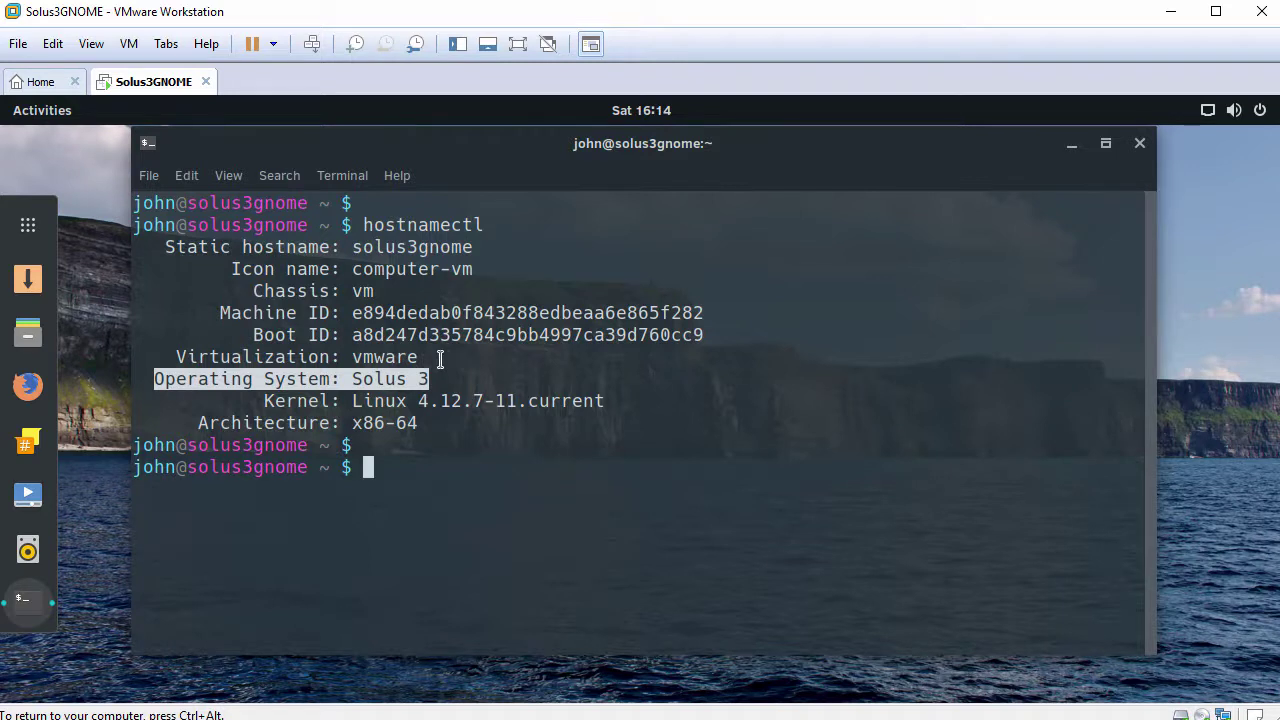
{"action": "type", "text": "cat /etc/"}
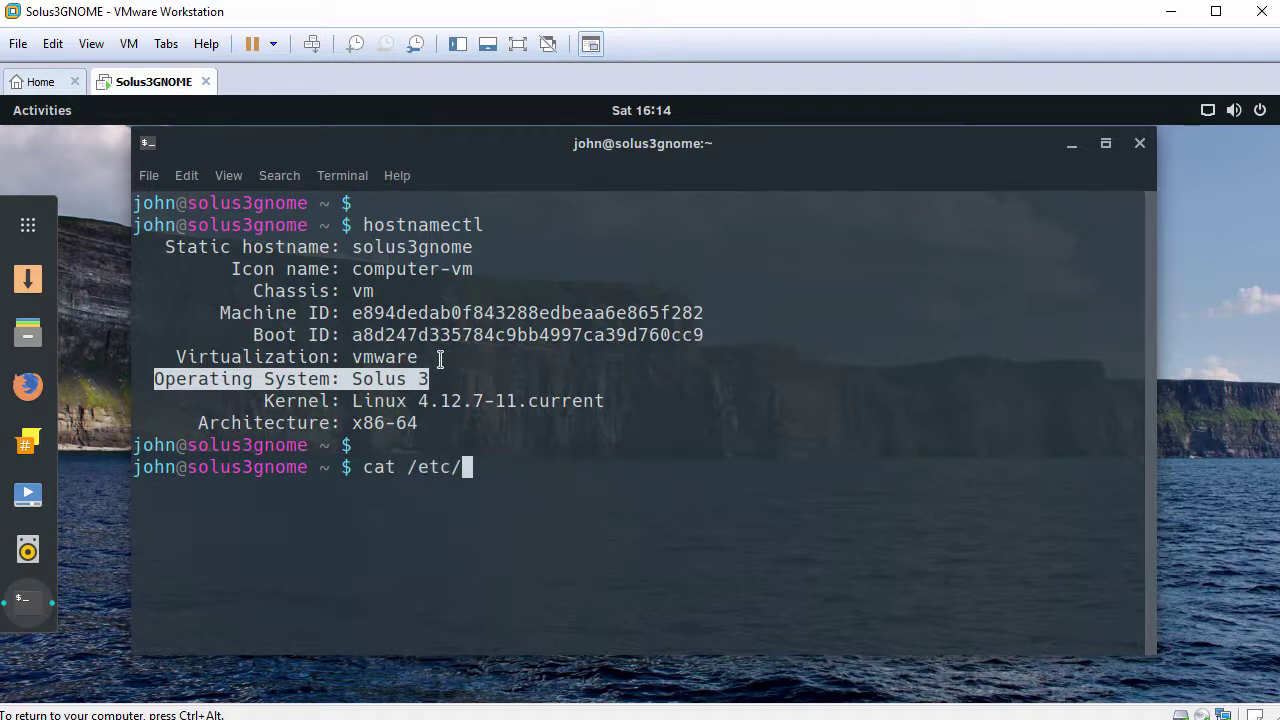
{"action": "type", "text": "so"}
{"action": "key", "text": "Tab"}
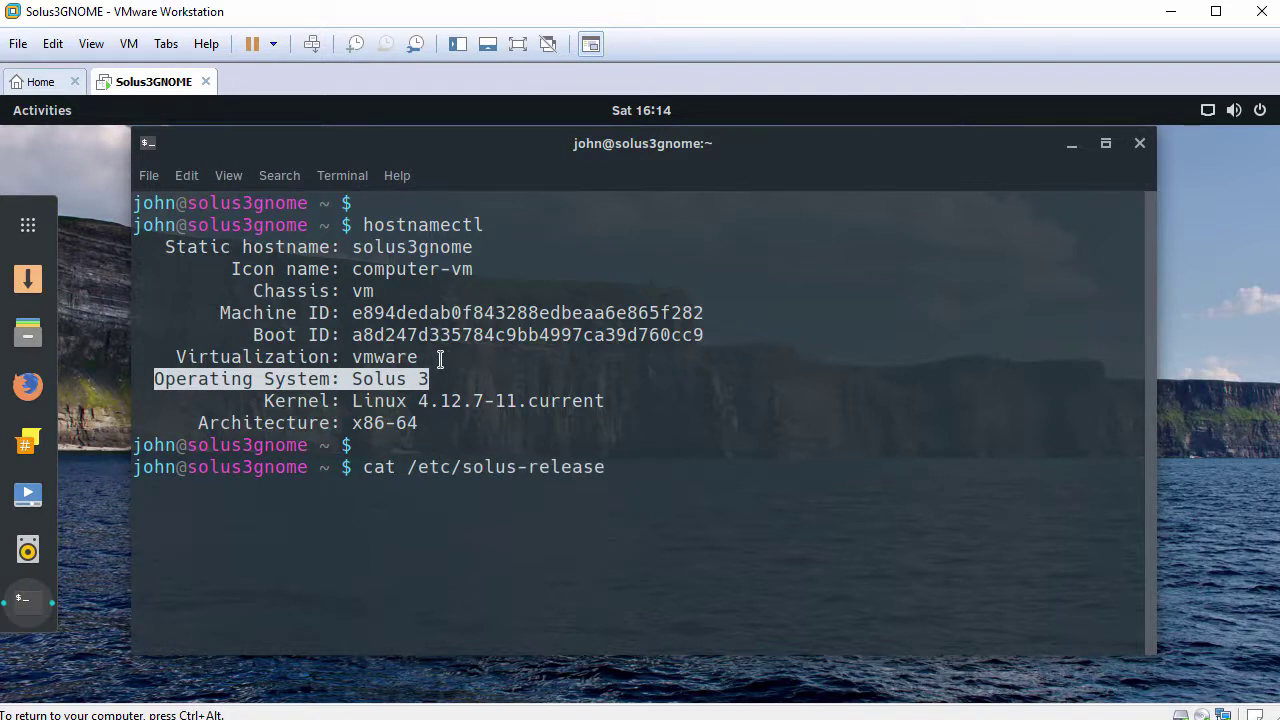
{"action": "key", "text": "Return"}
{"action": "key", "text": "Return"}
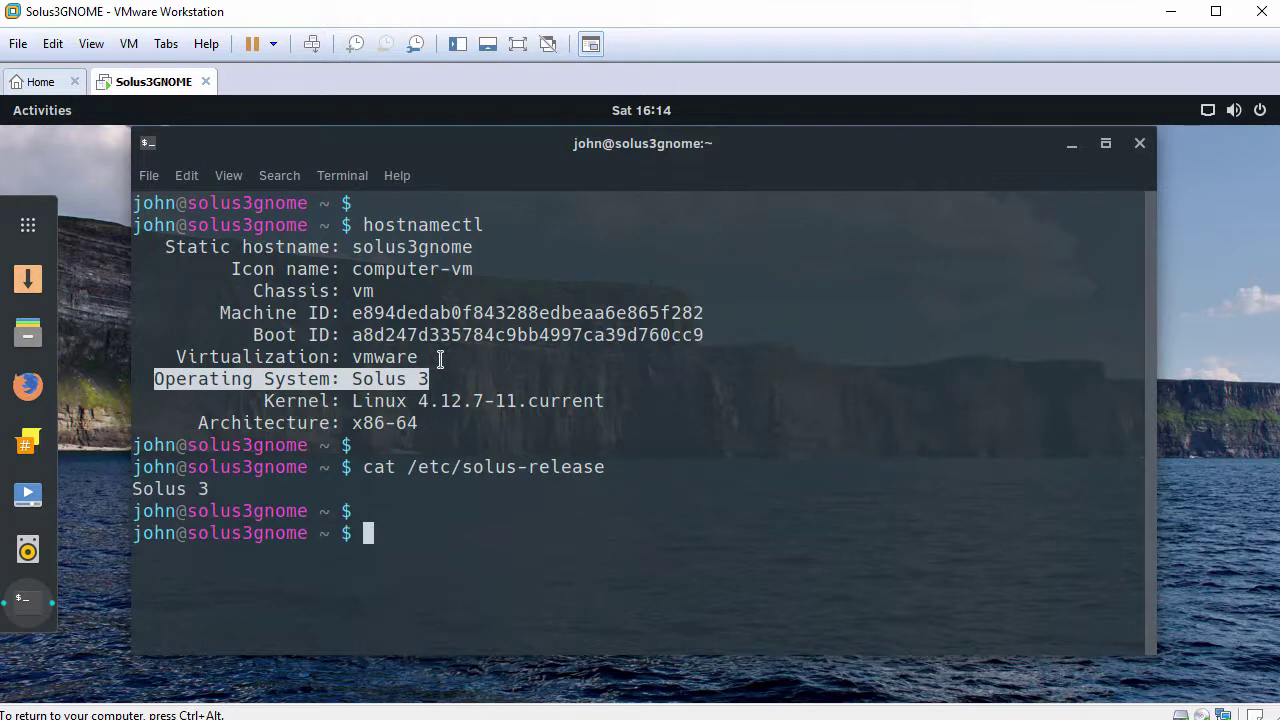
{"action": "type", "text": "ping -c 3 www."}
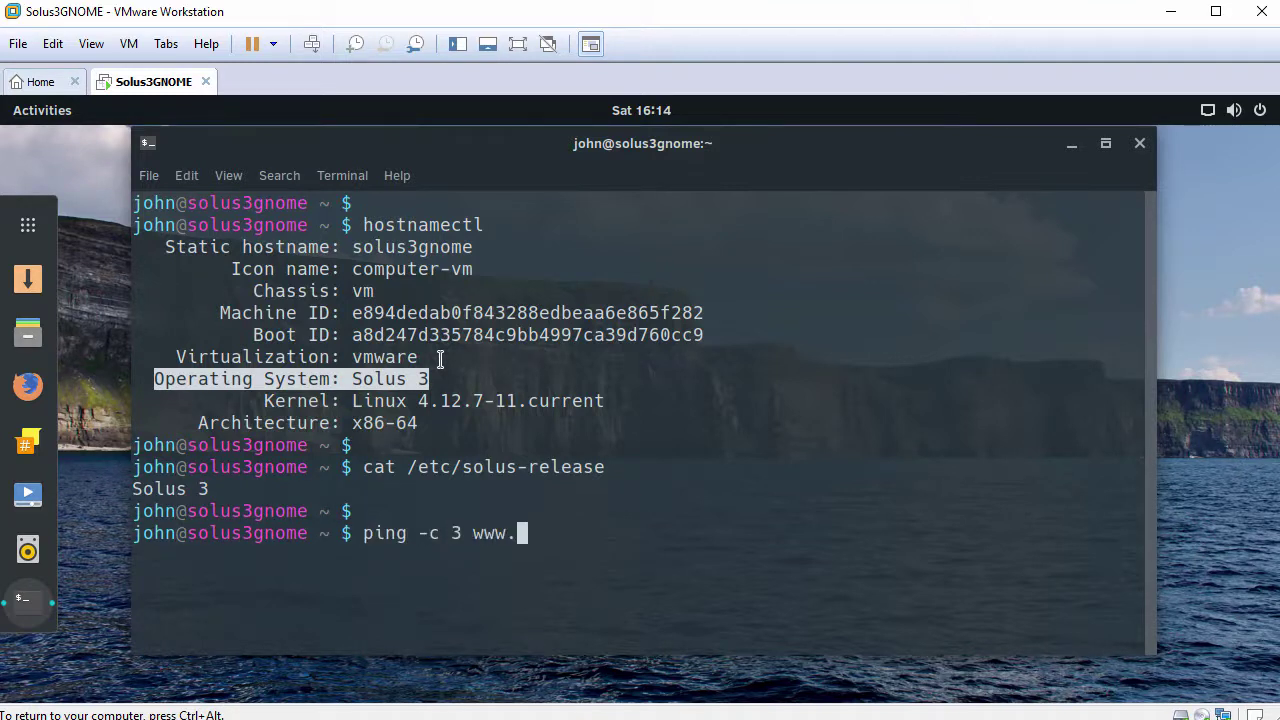
{"action": "type", "text": "google.com"}
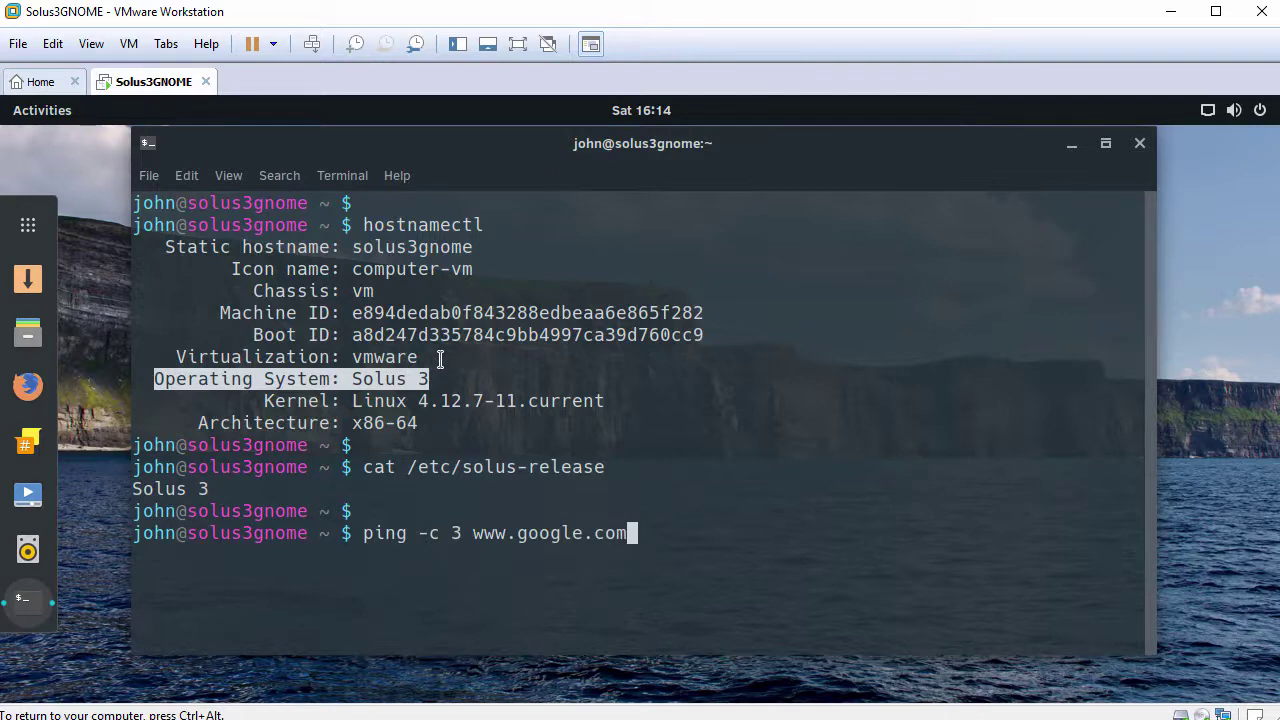
{"action": "key", "text": "Return"}
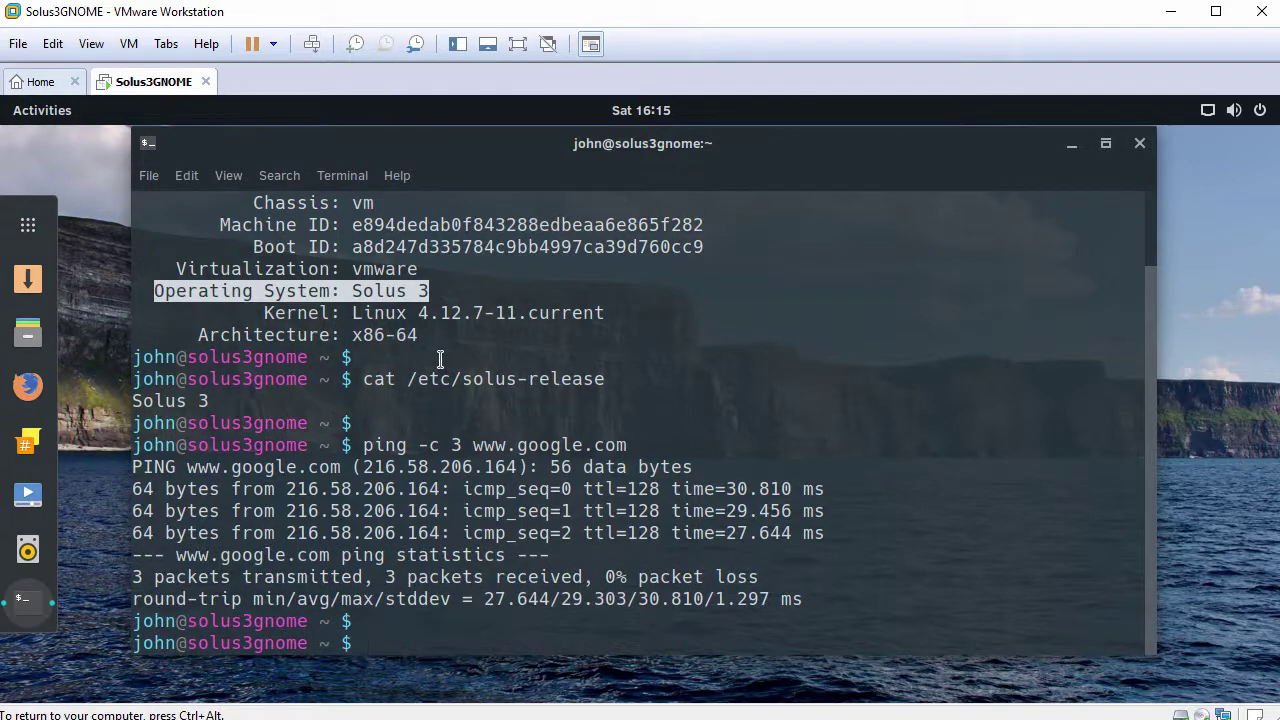
{"action": "type", "text": "exit"}
{"action": "key", "text": "Return"}
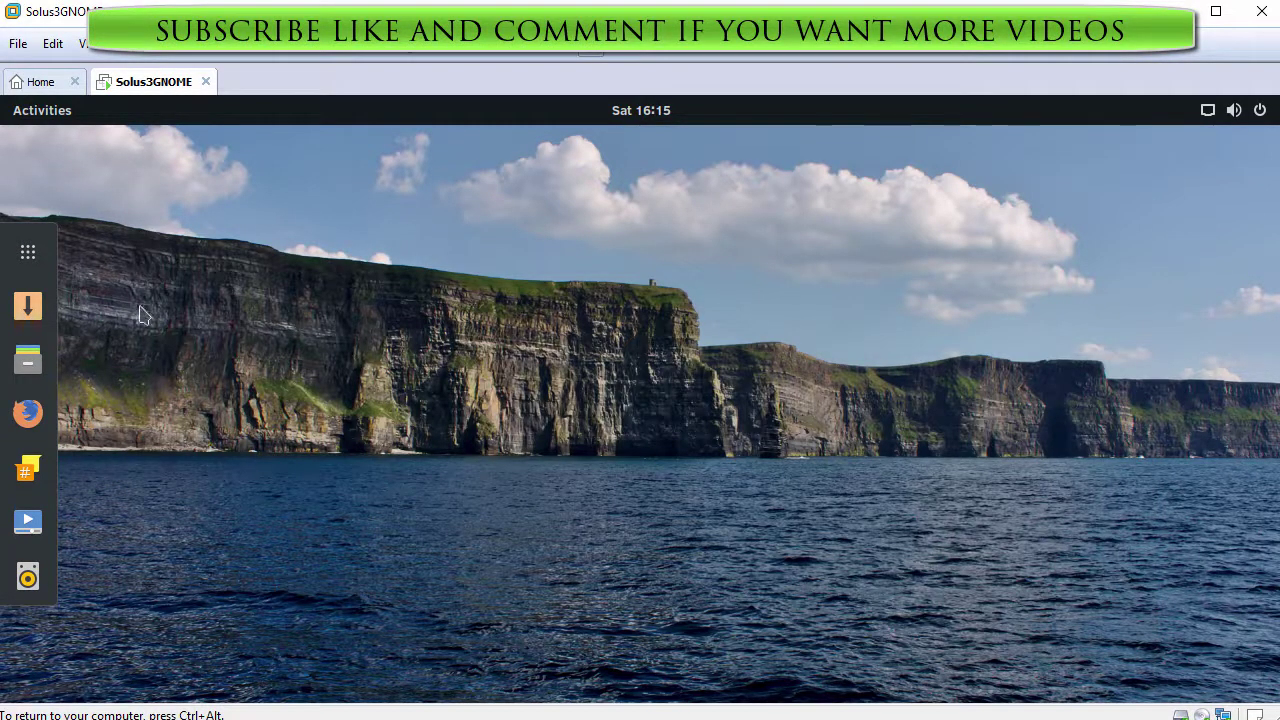
Step: Scroll through the Show Applications grid, close it, and open the top-right system menu
{"action": "left_click", "coordinate": [34, 258]}
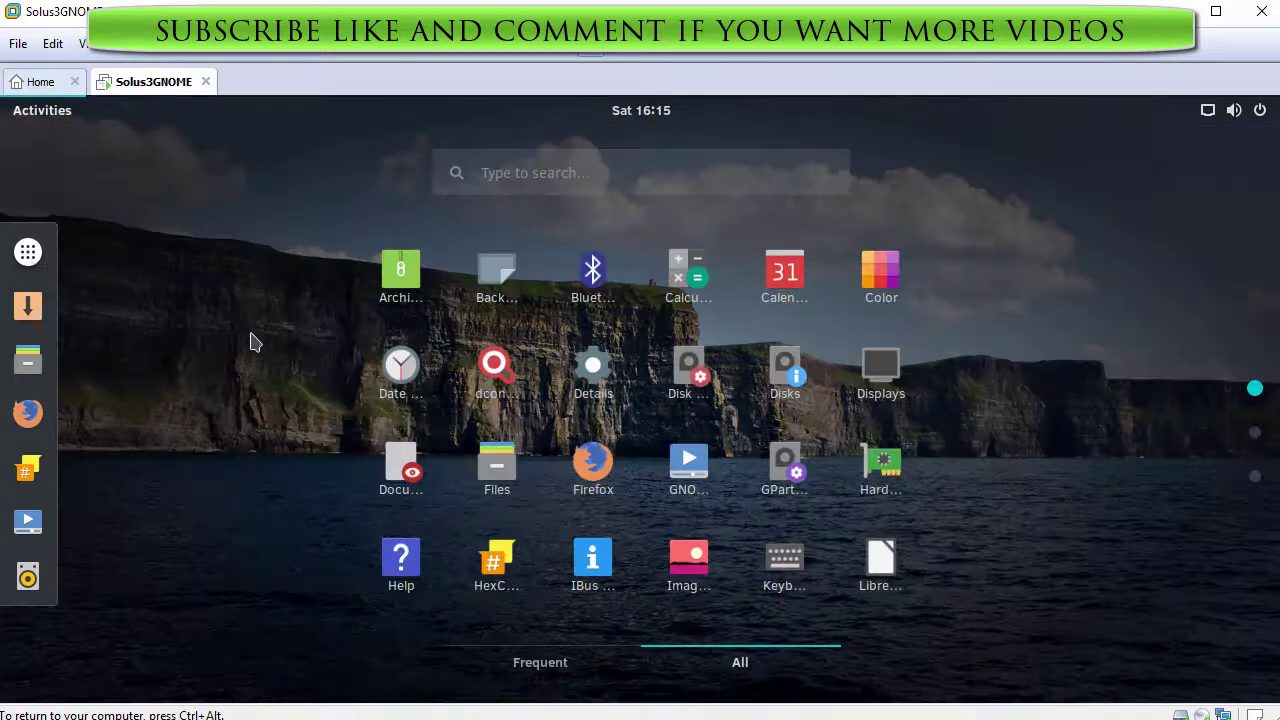
{"action": "scroll", "coordinate": [252, 342], "scroll_direction": "down", "scroll_amount": 1}
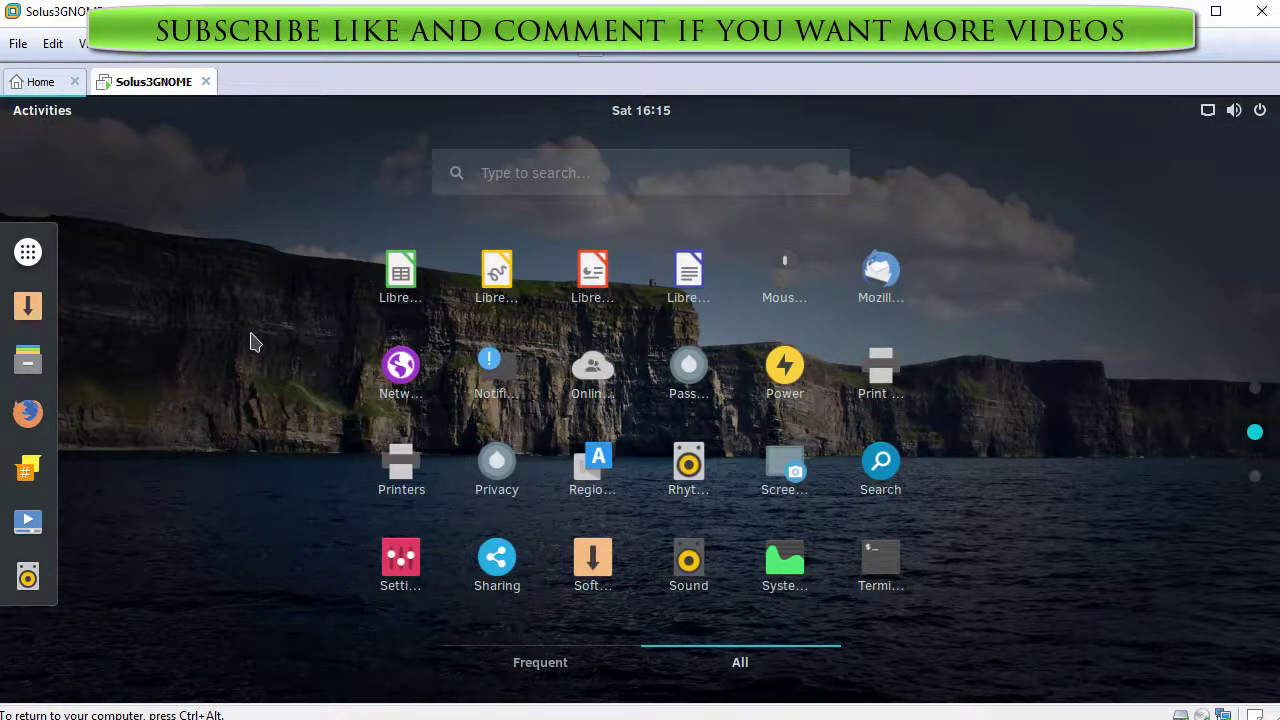
{"action": "scroll", "coordinate": [252, 342], "scroll_direction": "down", "scroll_amount": 1}
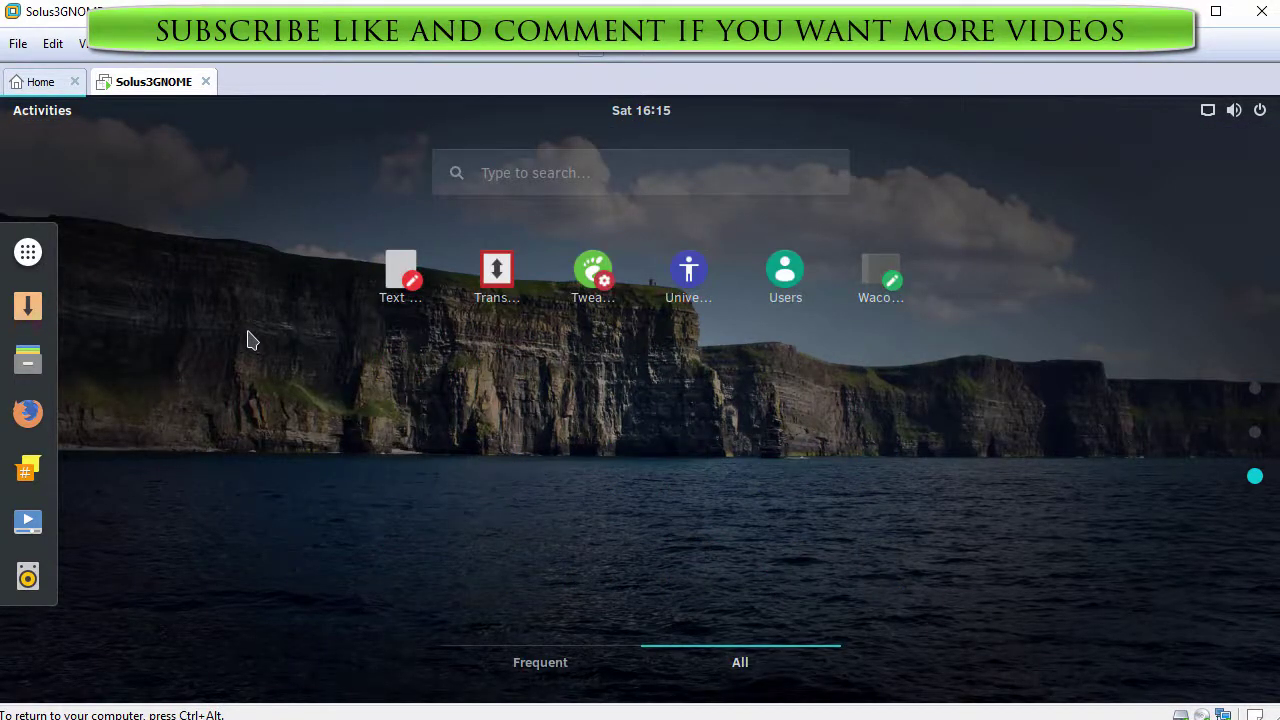
{"action": "left_click", "coordinate": [29, 258]}
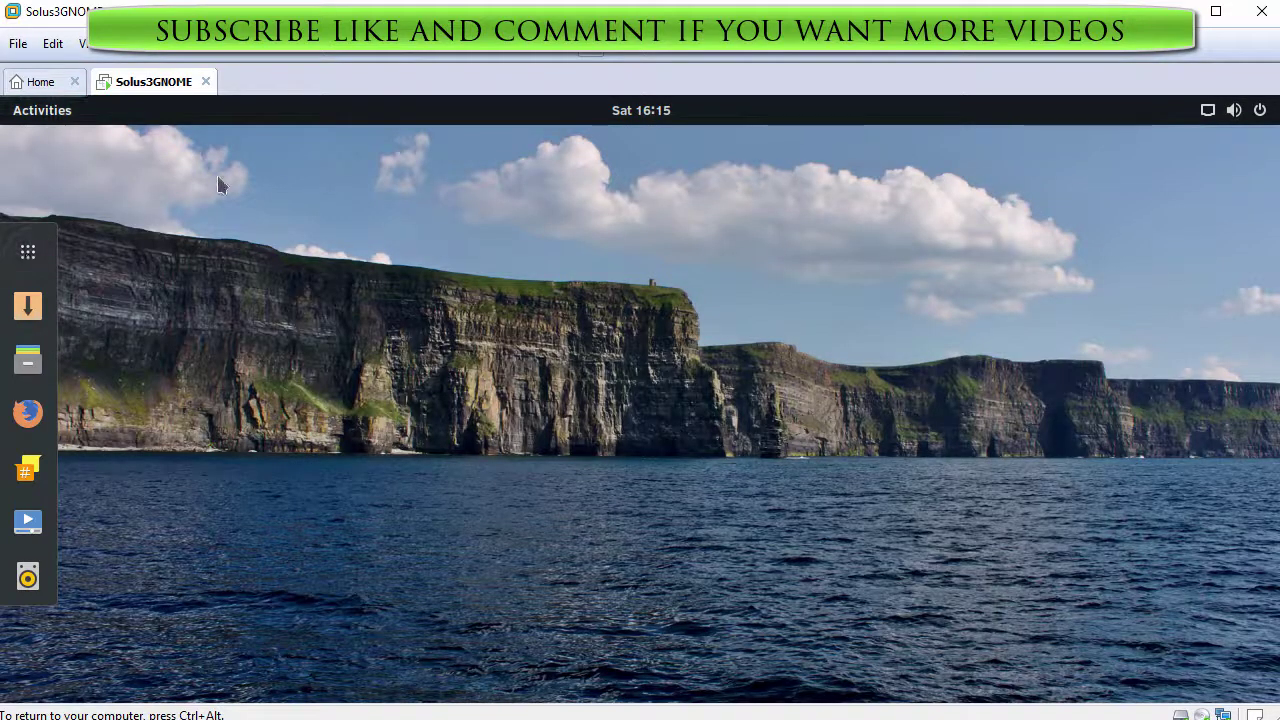
{"action": "left_click", "coordinate": [1262, 110]}
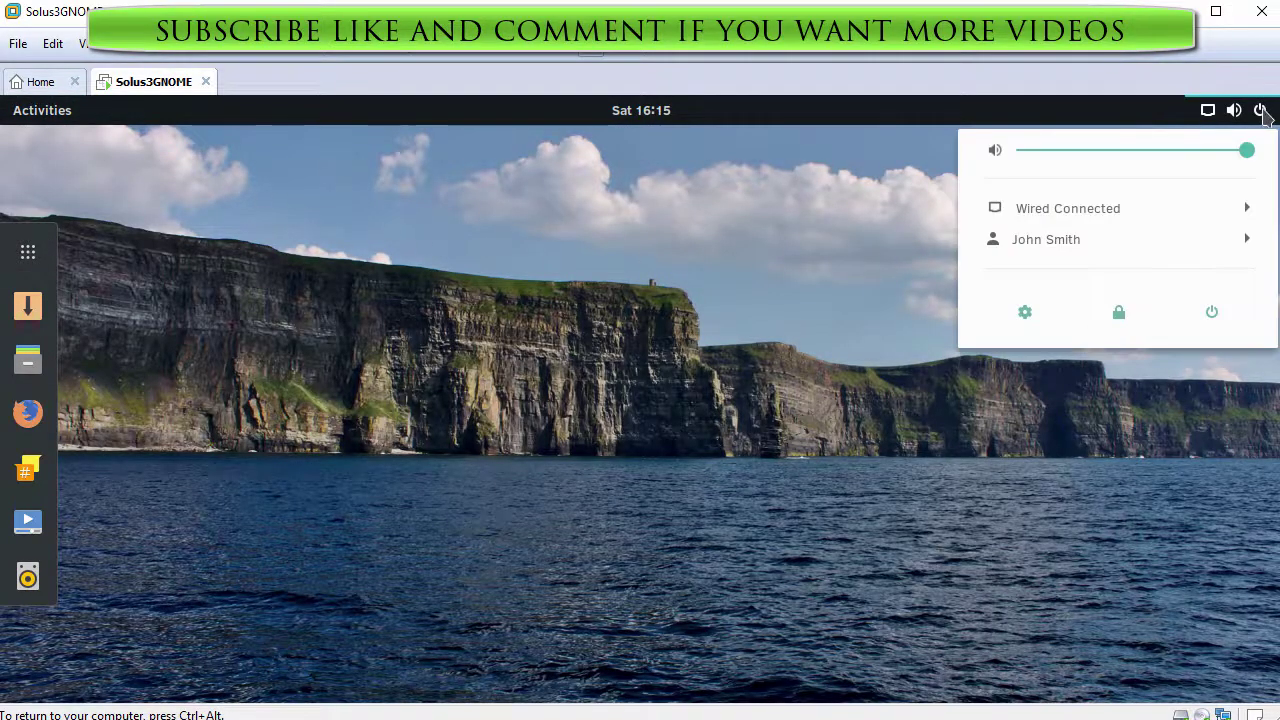
Step: Expand the Wired and user entries, cancel the power-off prompt, and open Activities with Super
{"action": "left_click", "coordinate": [1136, 208]}
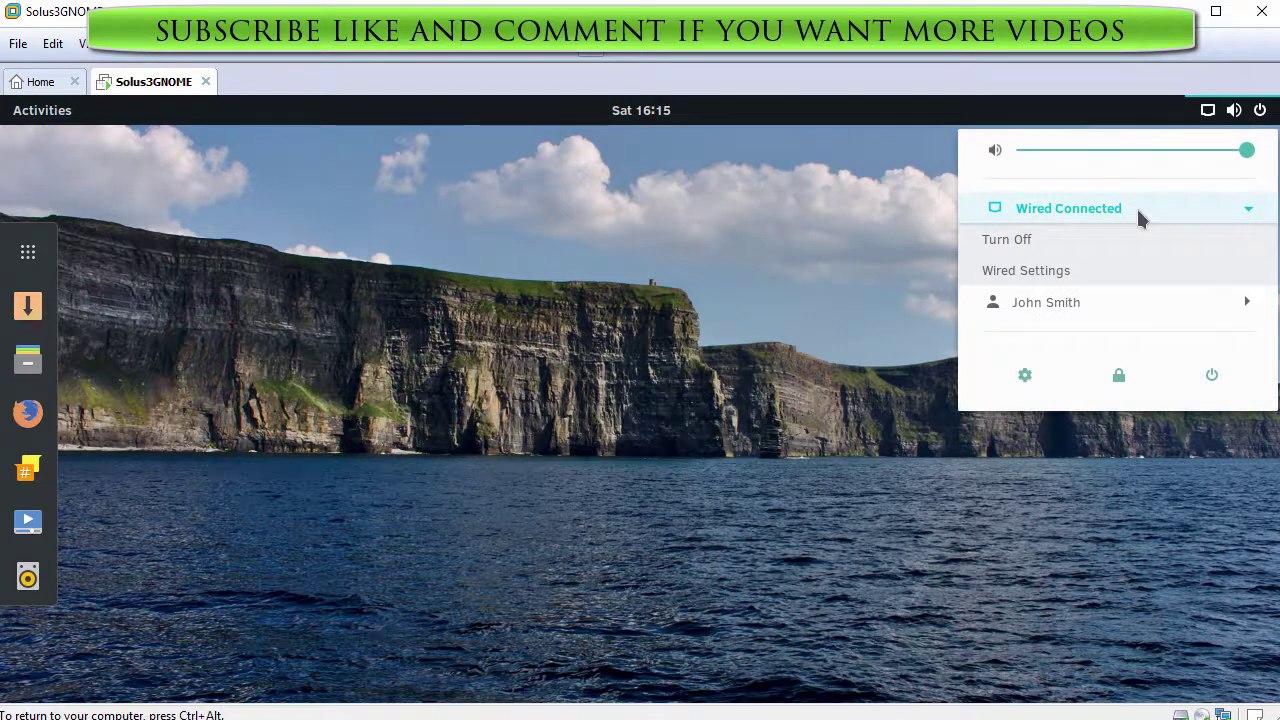
{"action": "left_click", "coordinate": [1136, 303]}
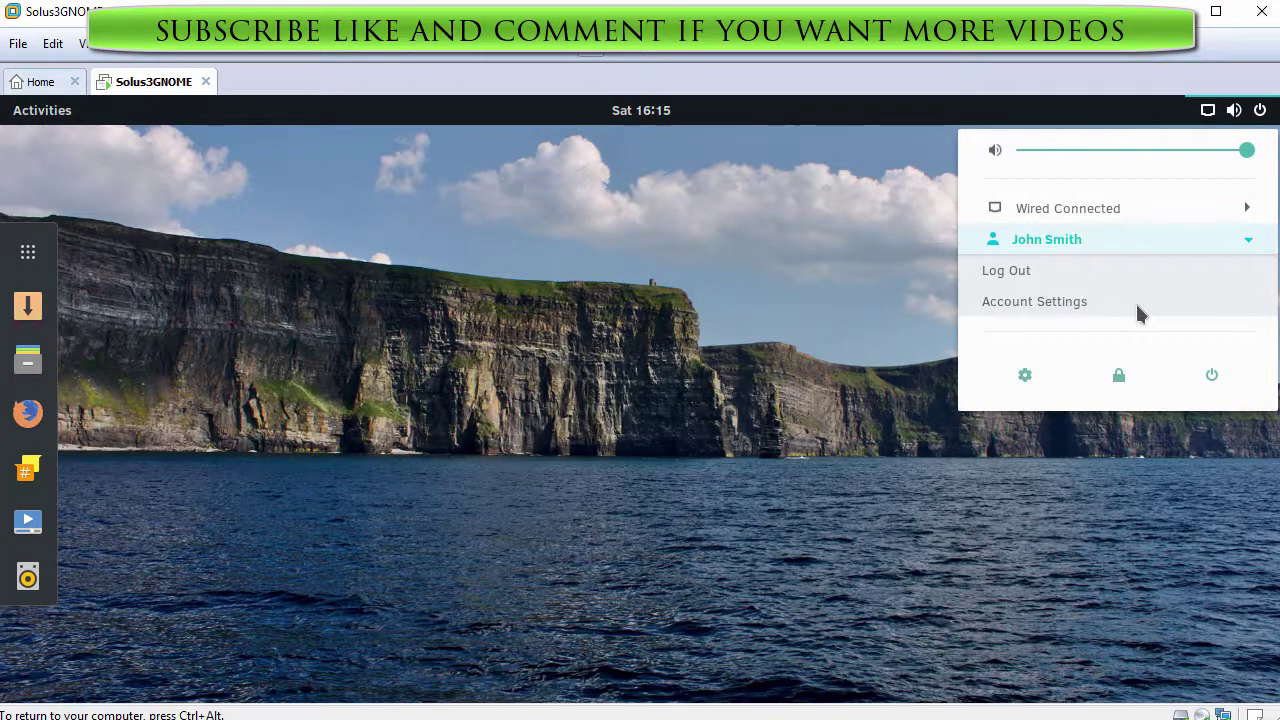
{"action": "left_click", "coordinate": [1214, 380]}
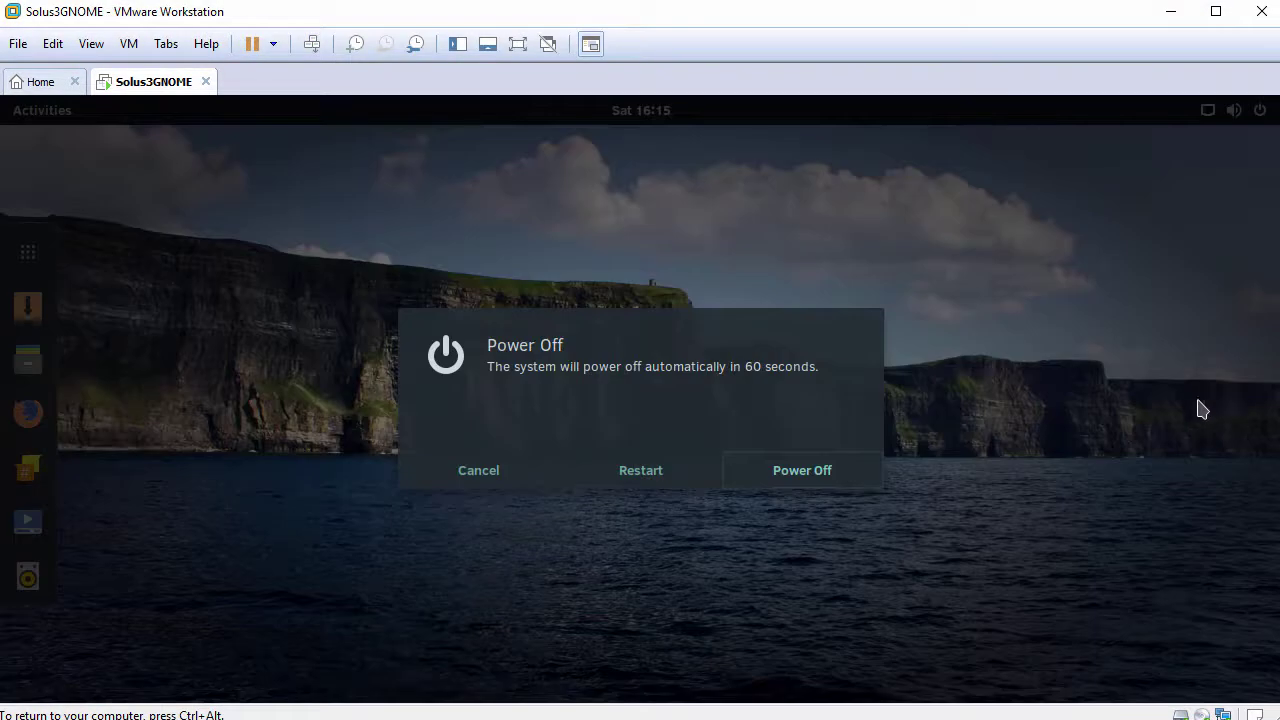
{"action": "left_click", "coordinate": [492, 479]}
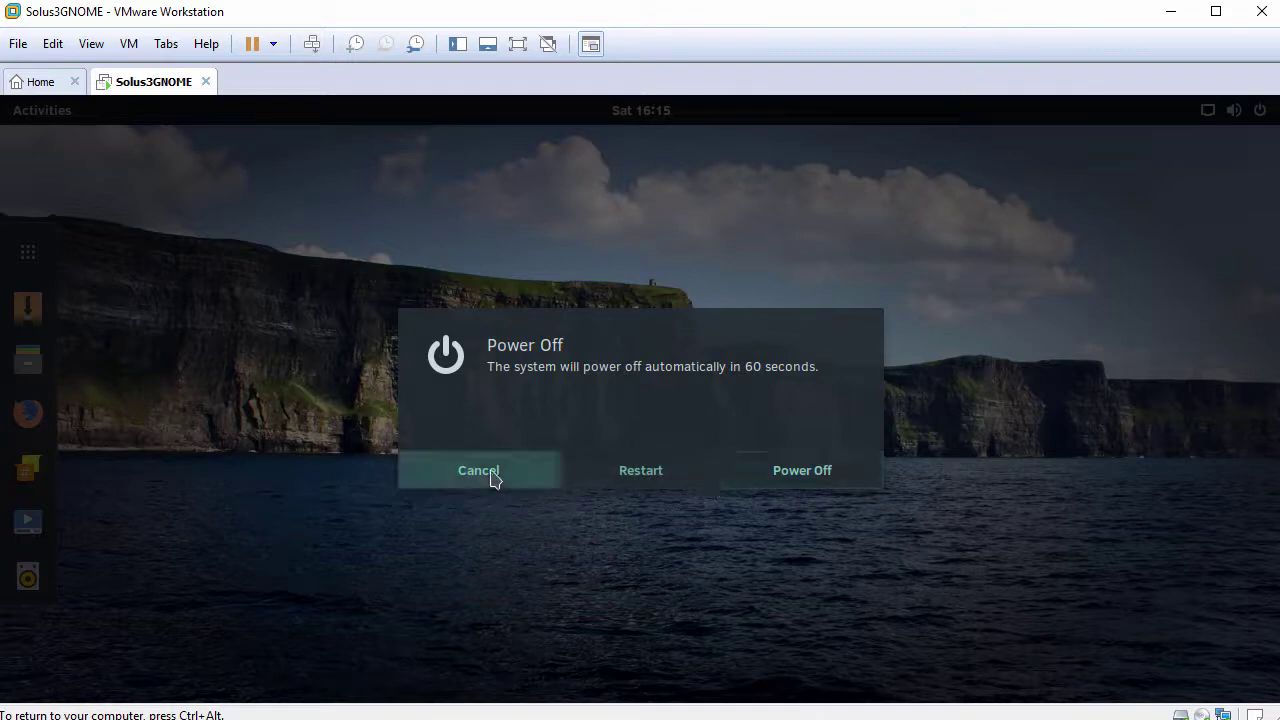
{"action": "key", "text": "super"}
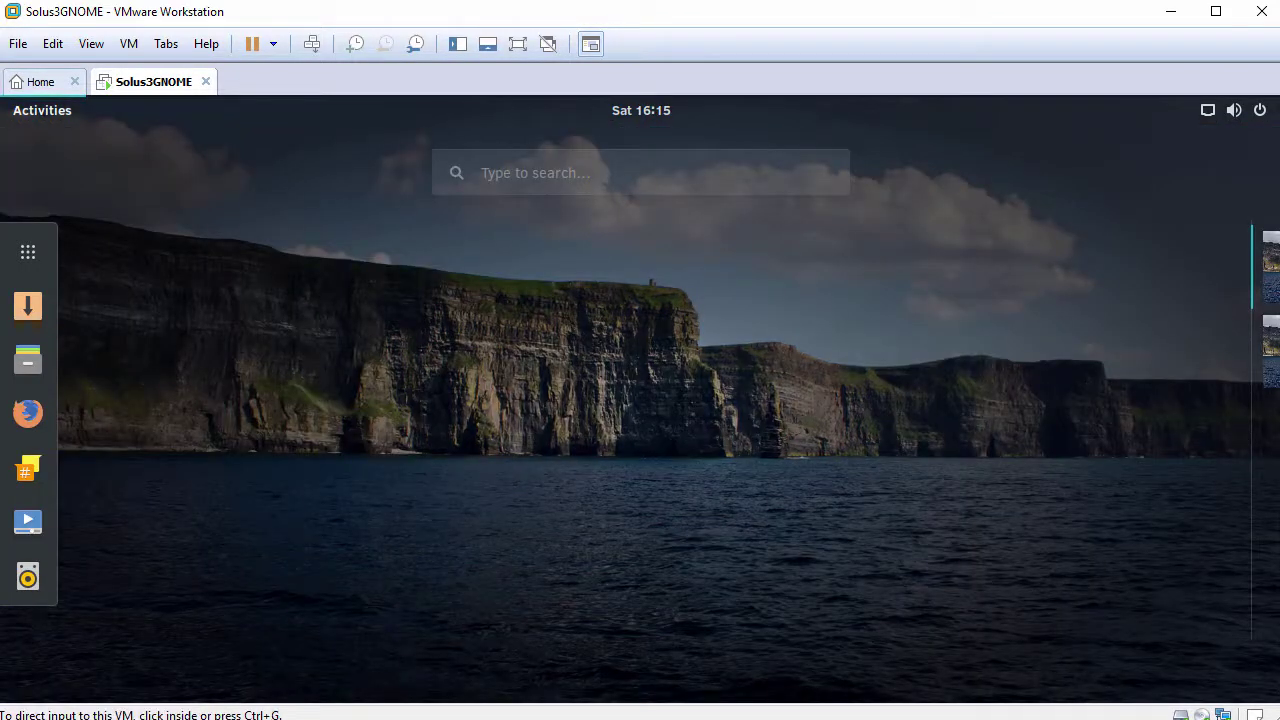